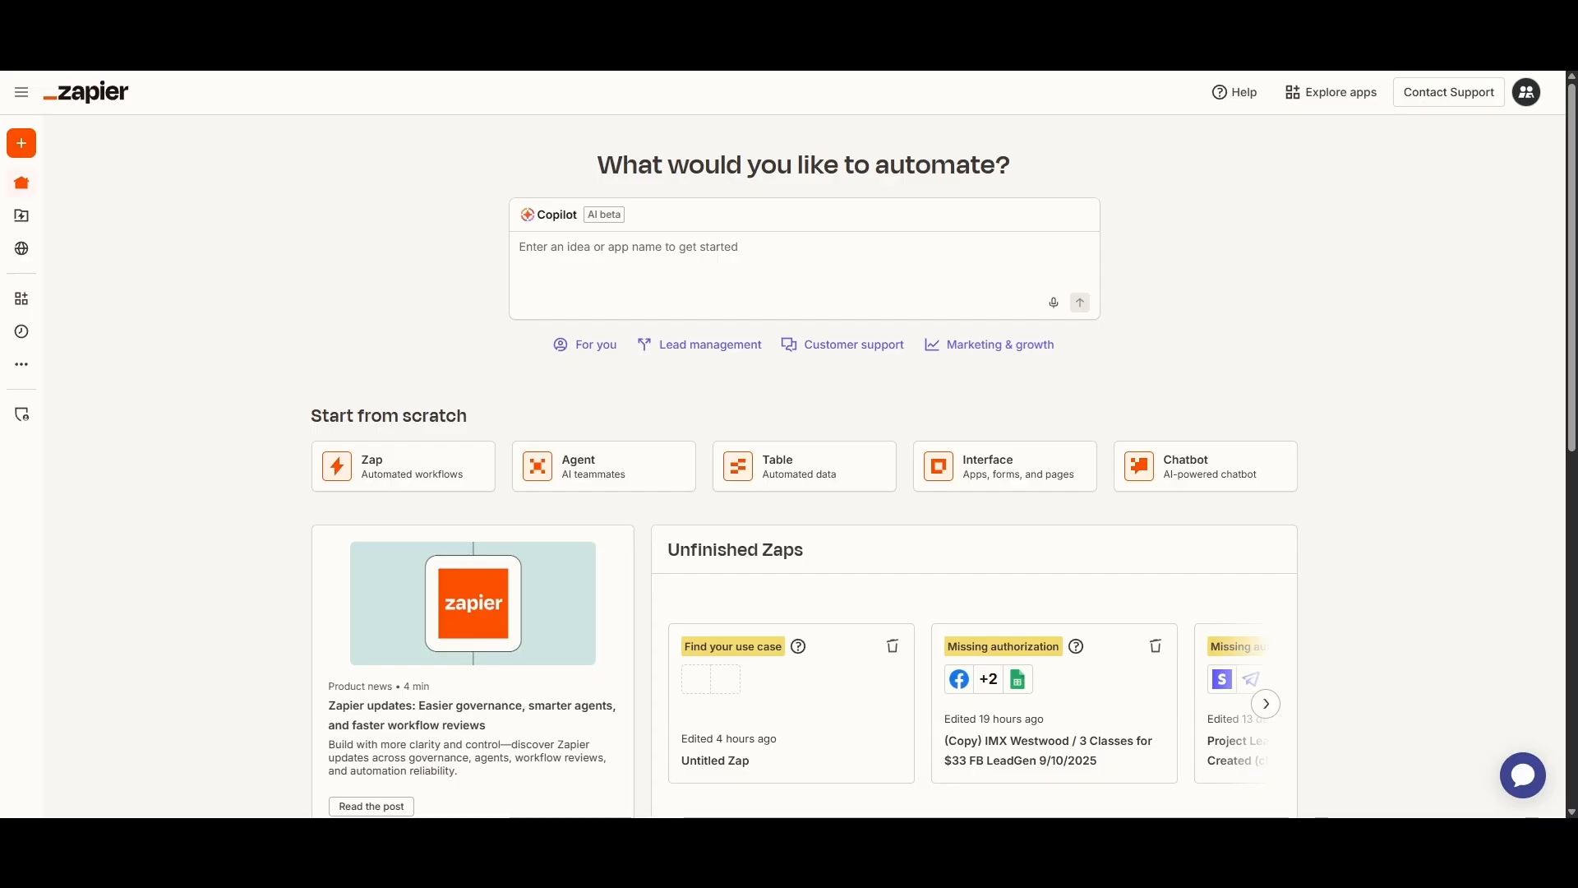
# Create a new Zap and choose Facebook Lead Ads as its trigger app.
pyautogui.click(54, 152)
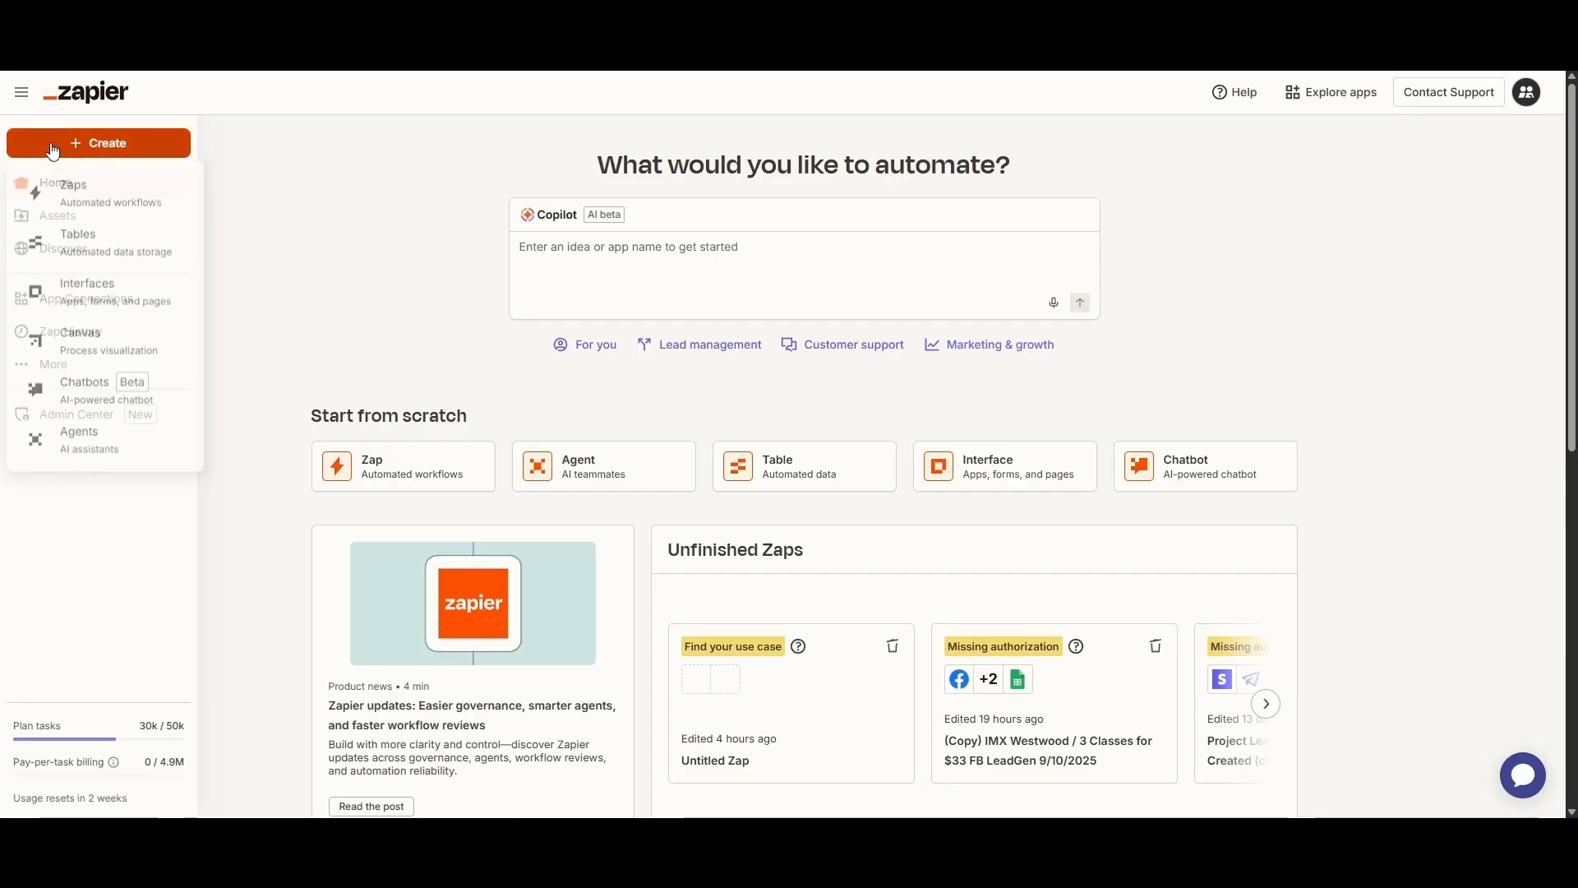
pyautogui.click(79, 192)
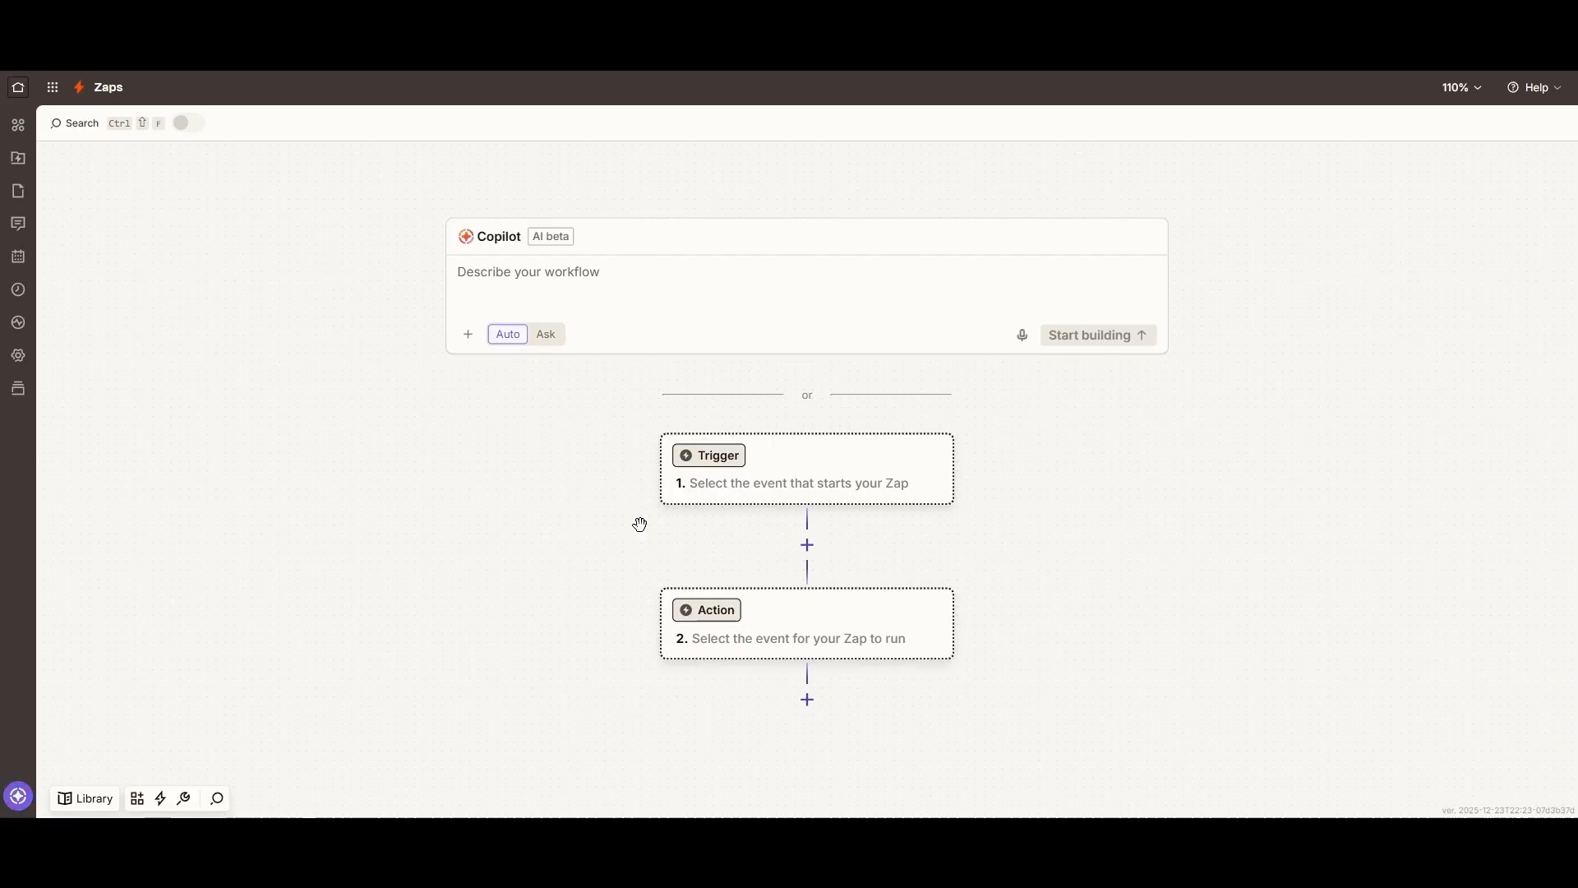
pyautogui.click(786, 480)
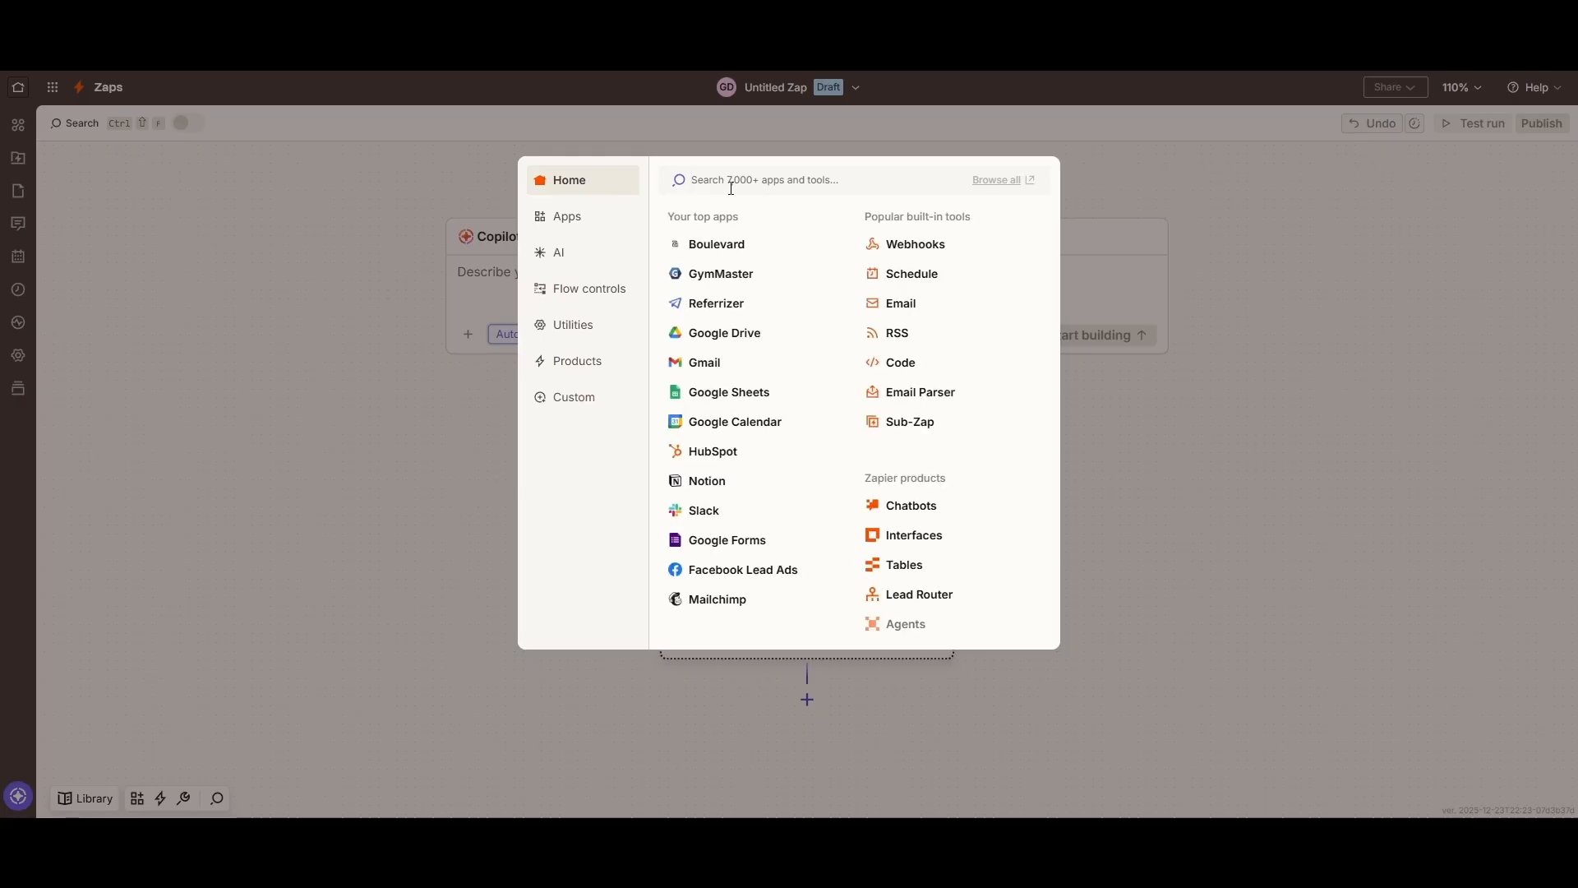
pyautogui.write('facebook lead ads')
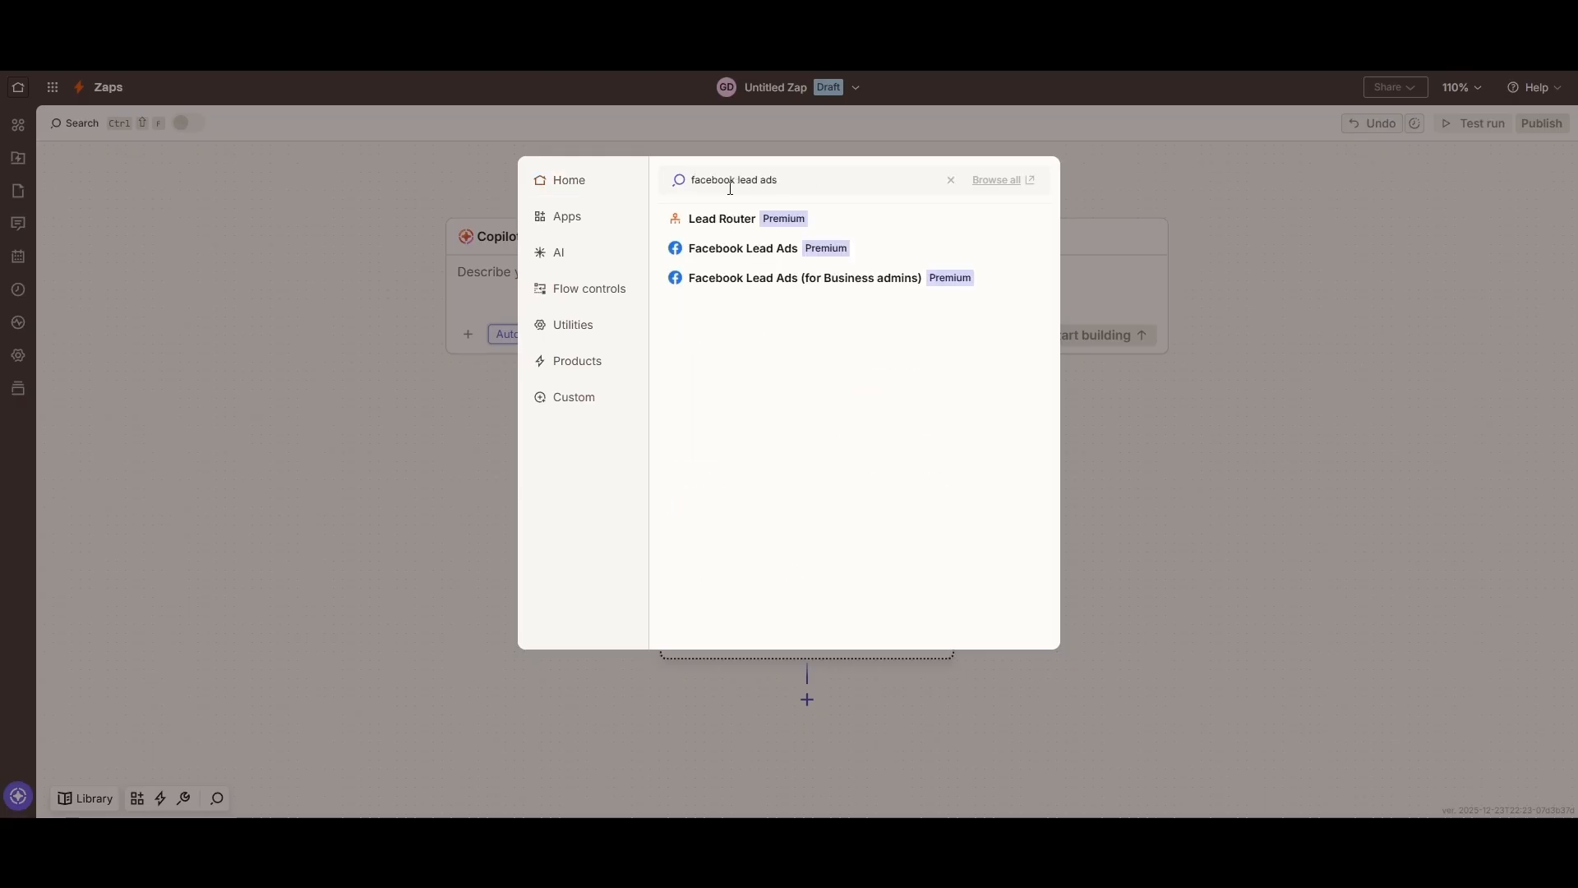
pyautogui.click(763, 247)
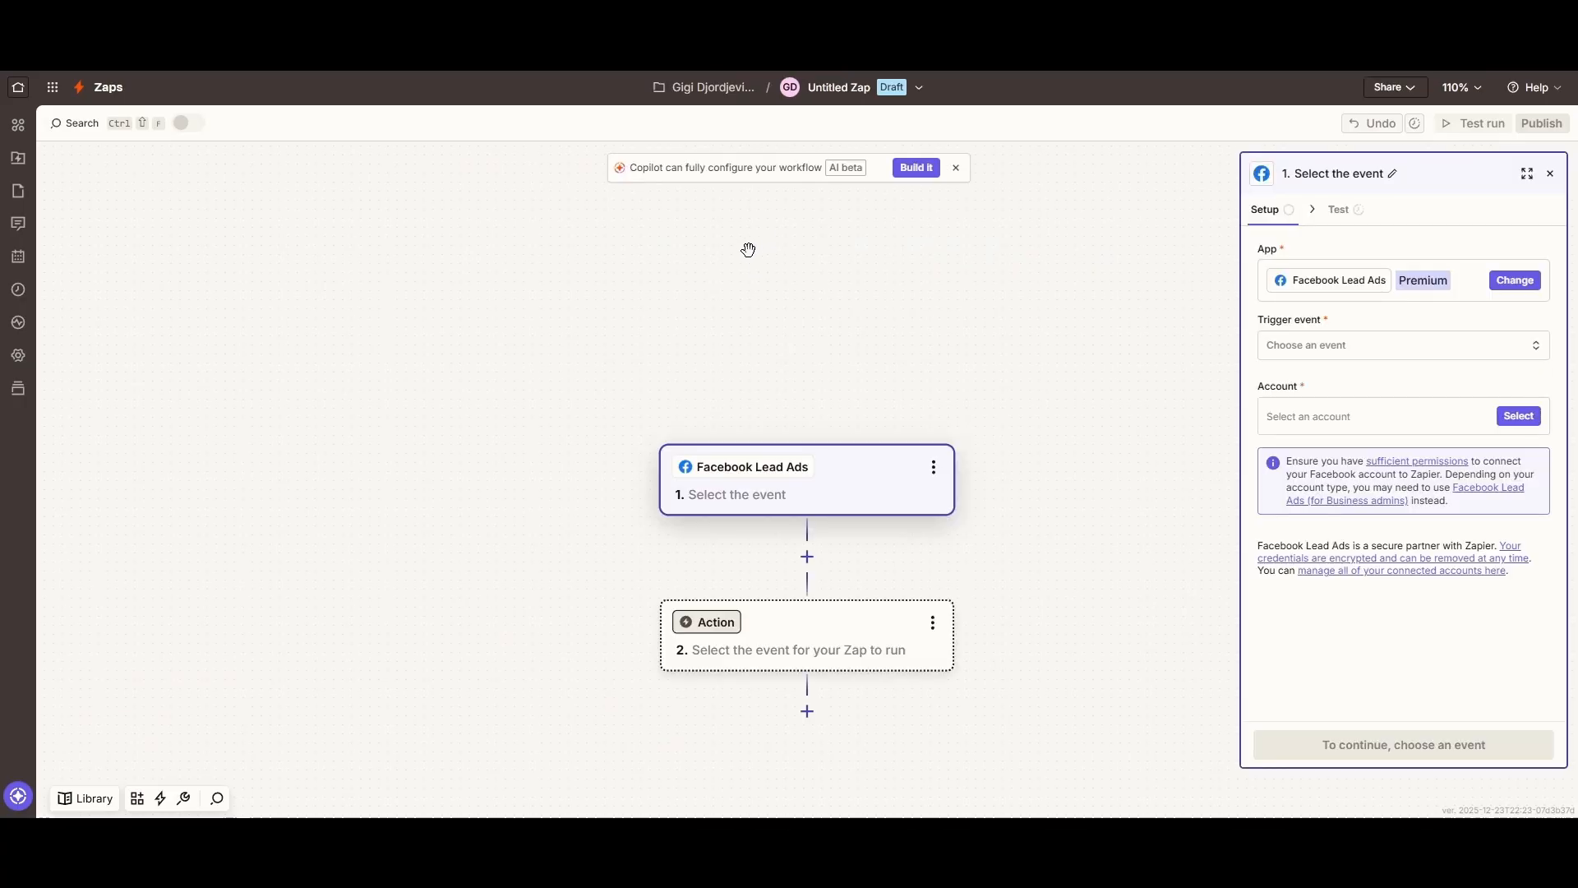
# Set the trigger event to New Lead and connect a Facebook account to the trigger.
pyautogui.click(1276, 347)
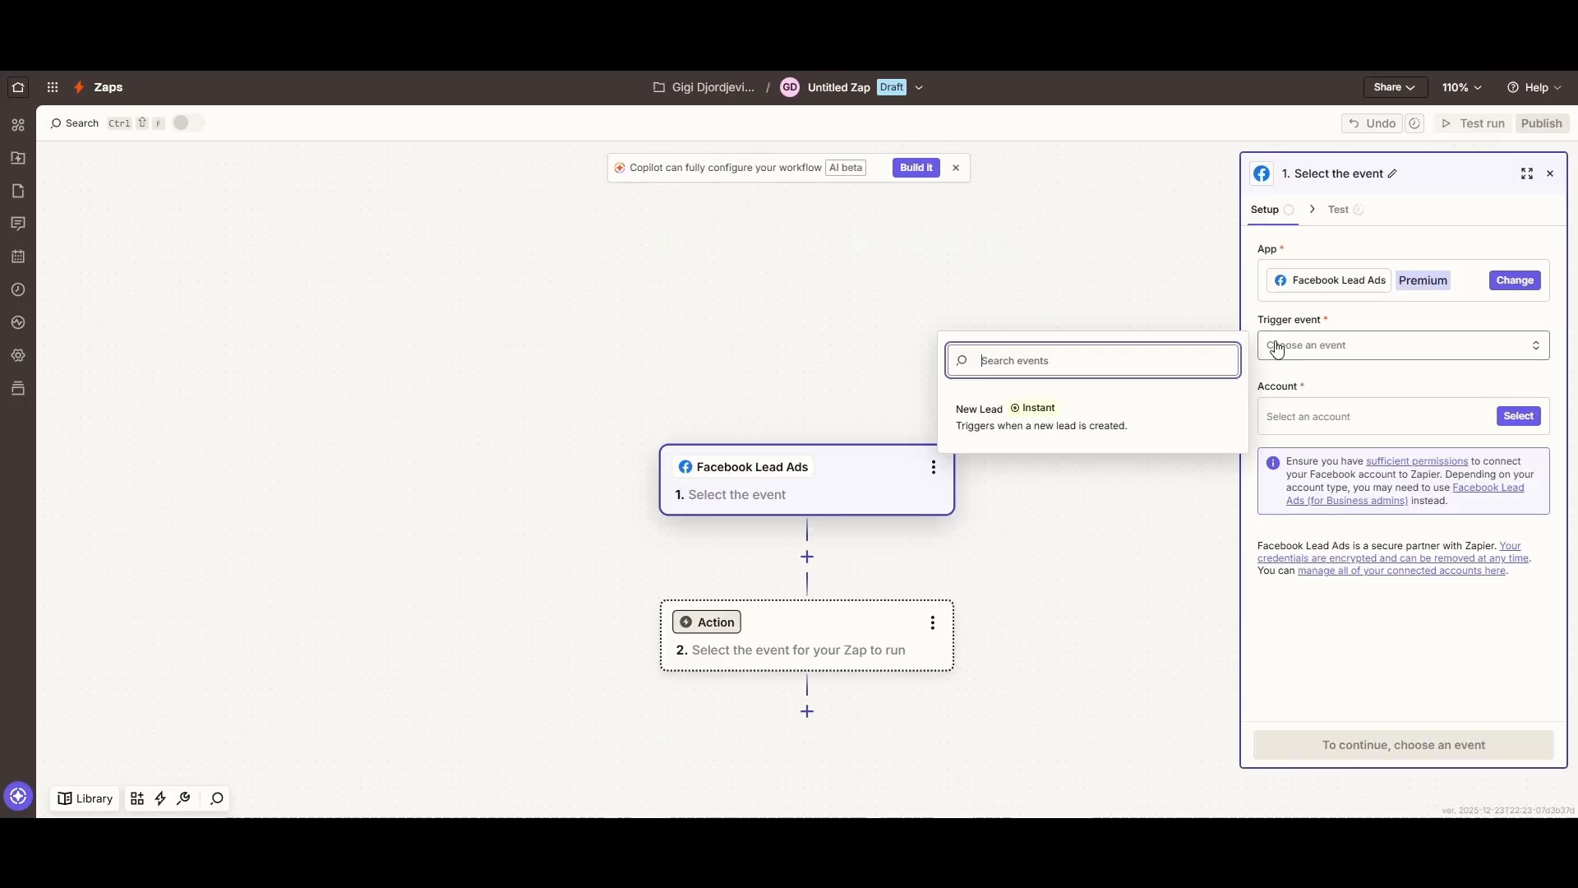
pyautogui.click(1071, 415)
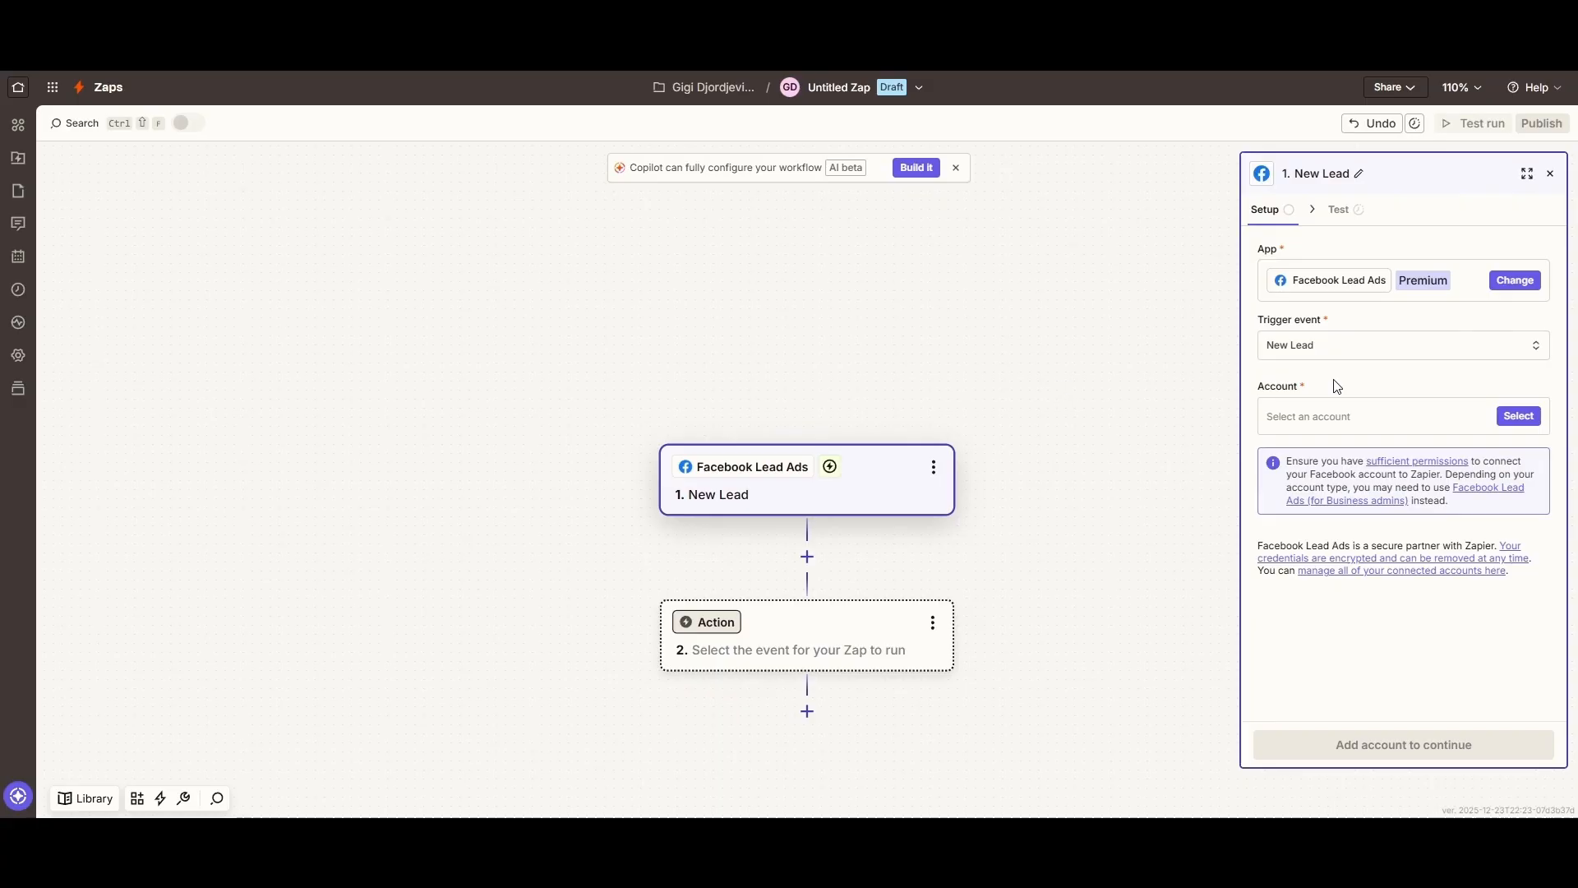
pyautogui.click(1510, 421)
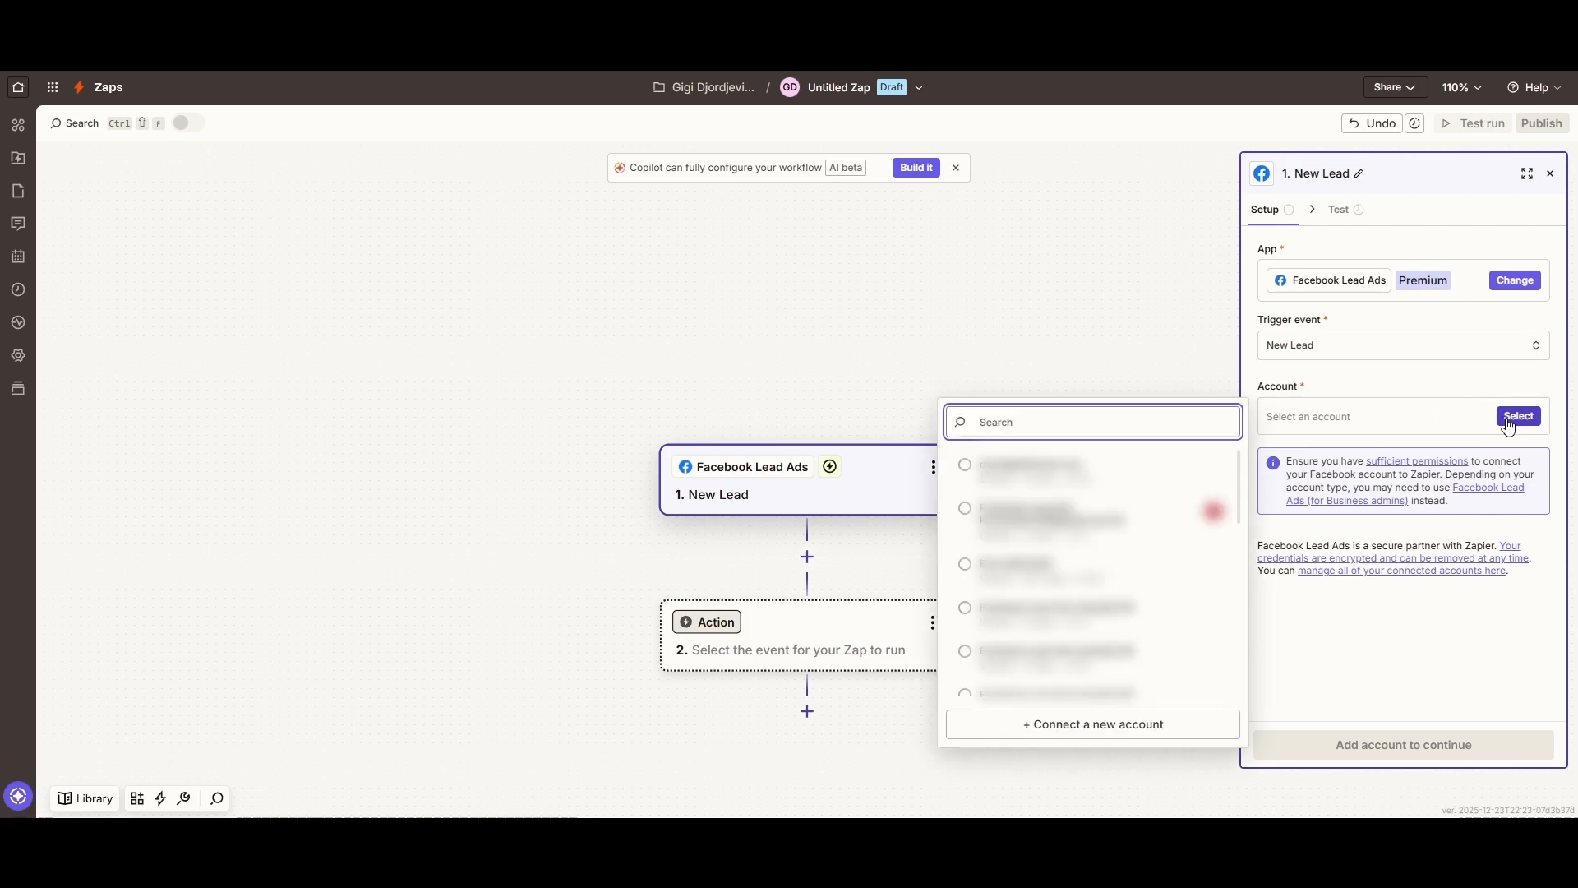
pyautogui.click(1100, 724)
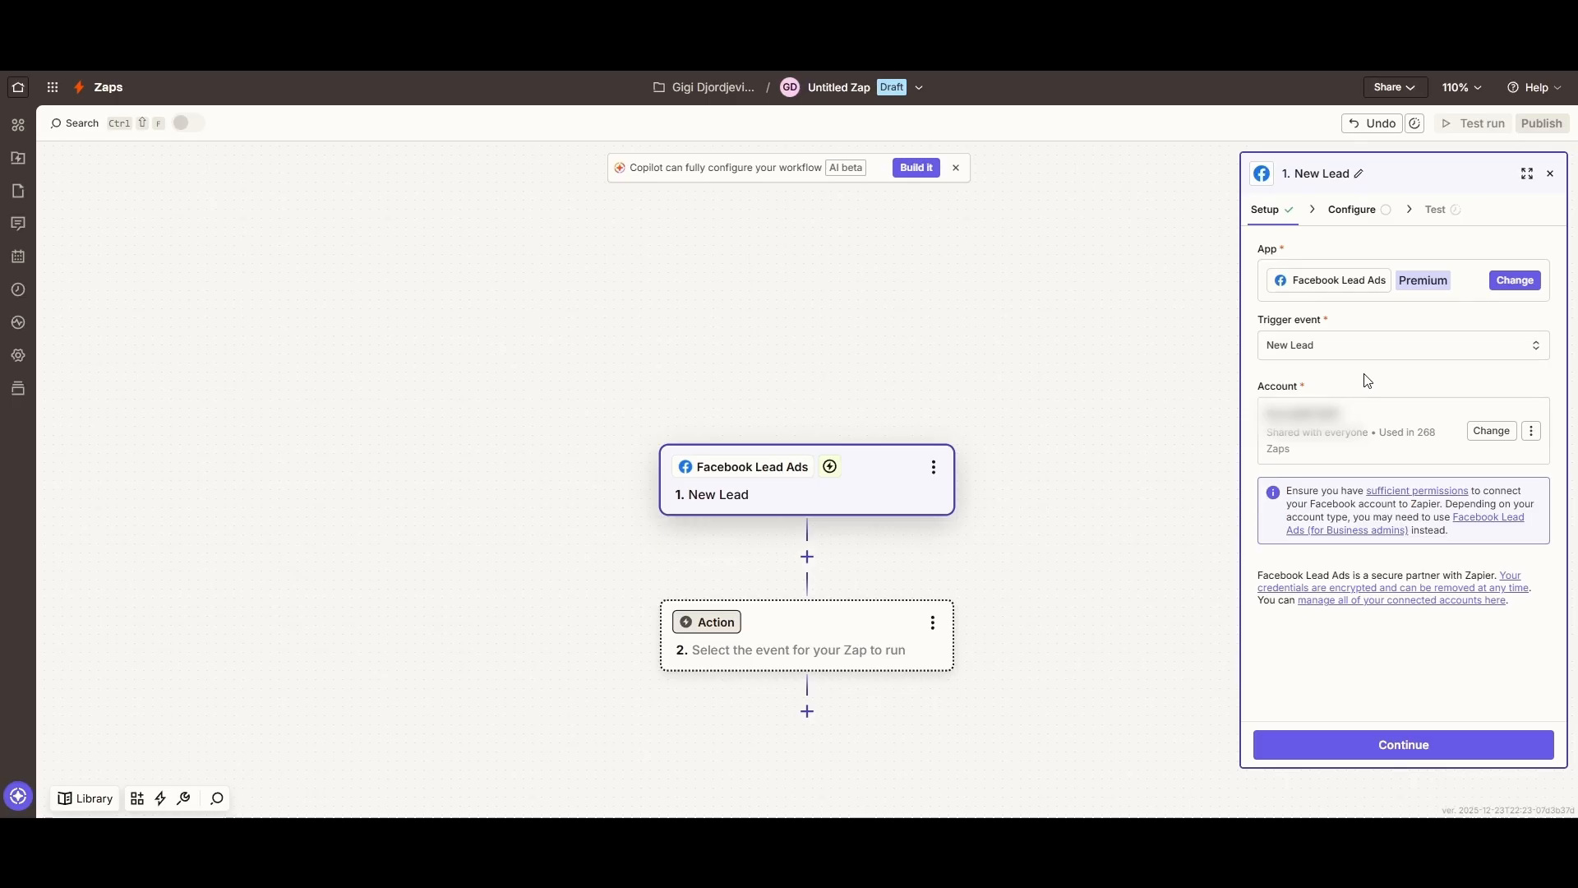
# Configure the trigger with page "IM=X Pilates and Fitness Miami" and form "TC | IMX Miami | Free Introductory Class | 08.18.2025".
pyautogui.click(1352, 209)
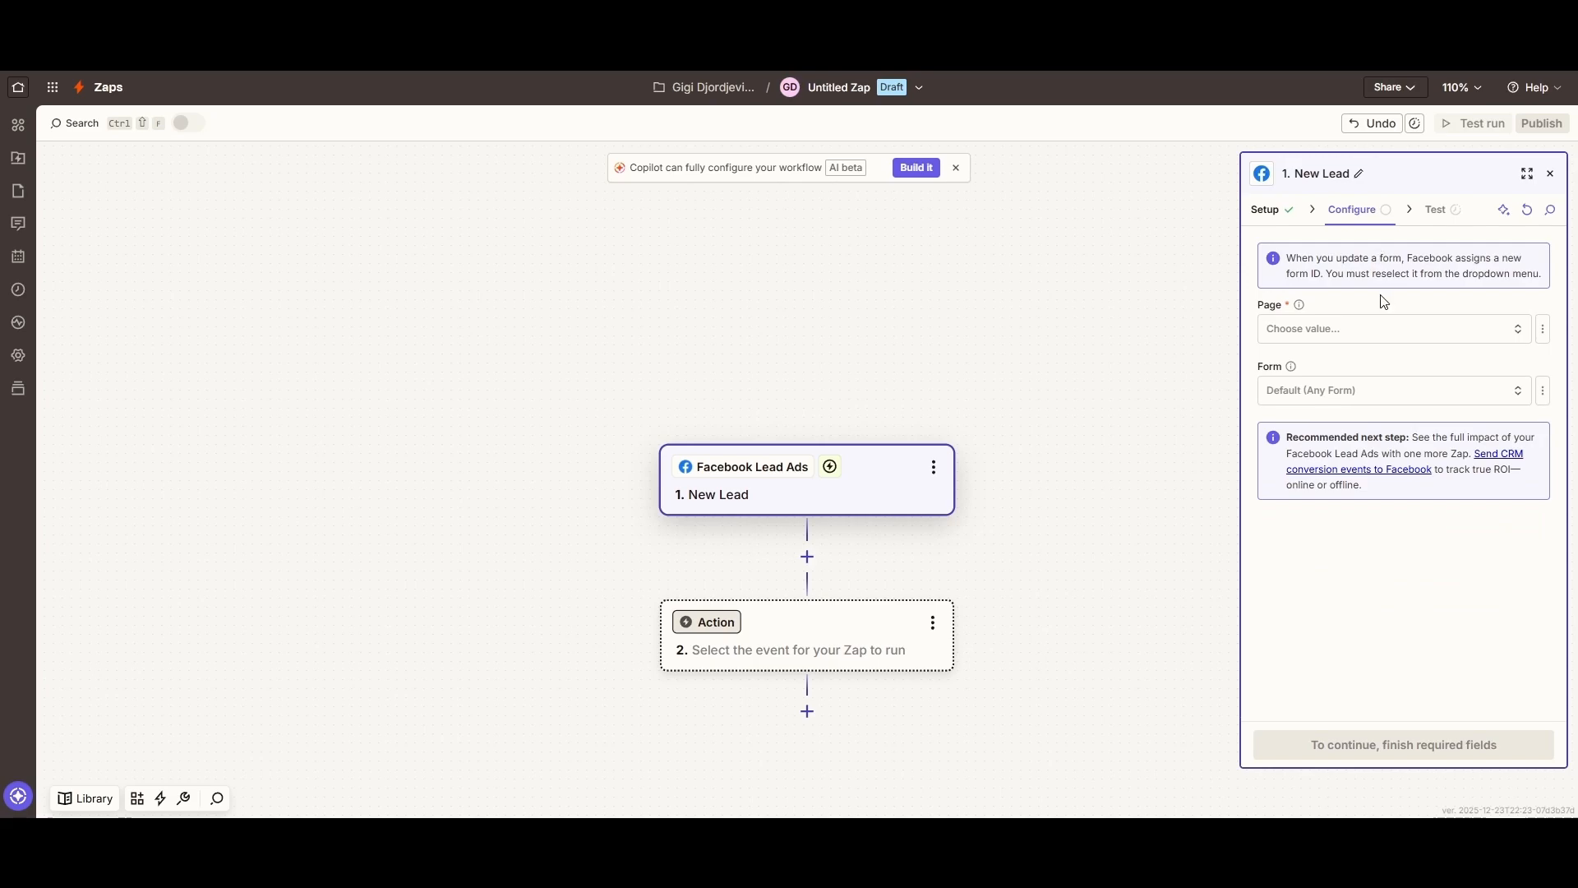
pyautogui.click(1334, 328)
pyautogui.scroll(-4, 1148, 530)
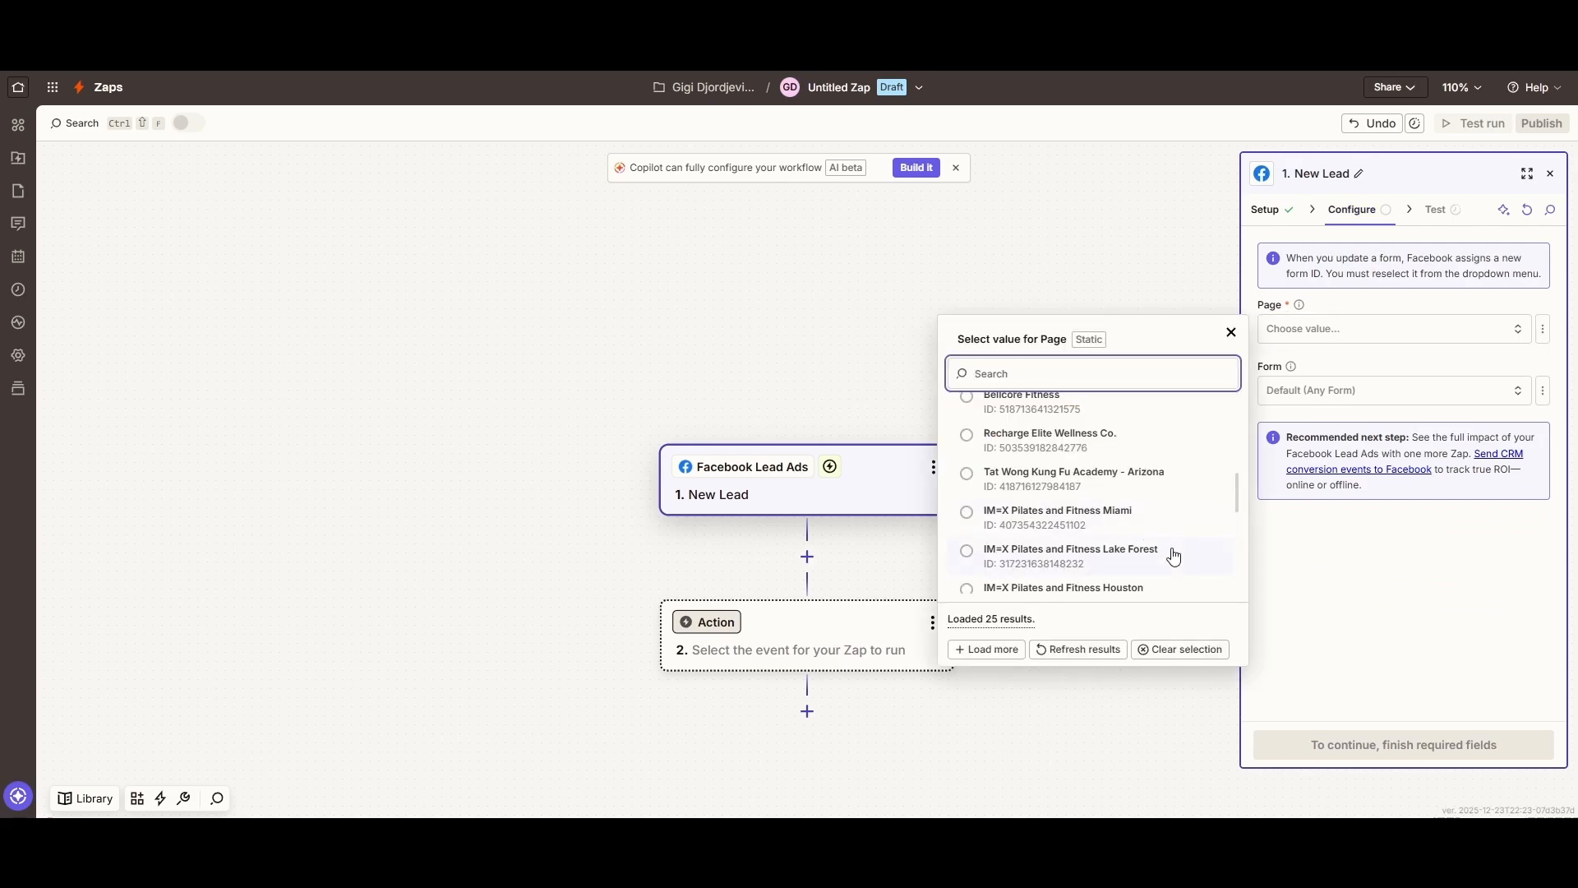
pyautogui.scroll(-2, 1167, 551)
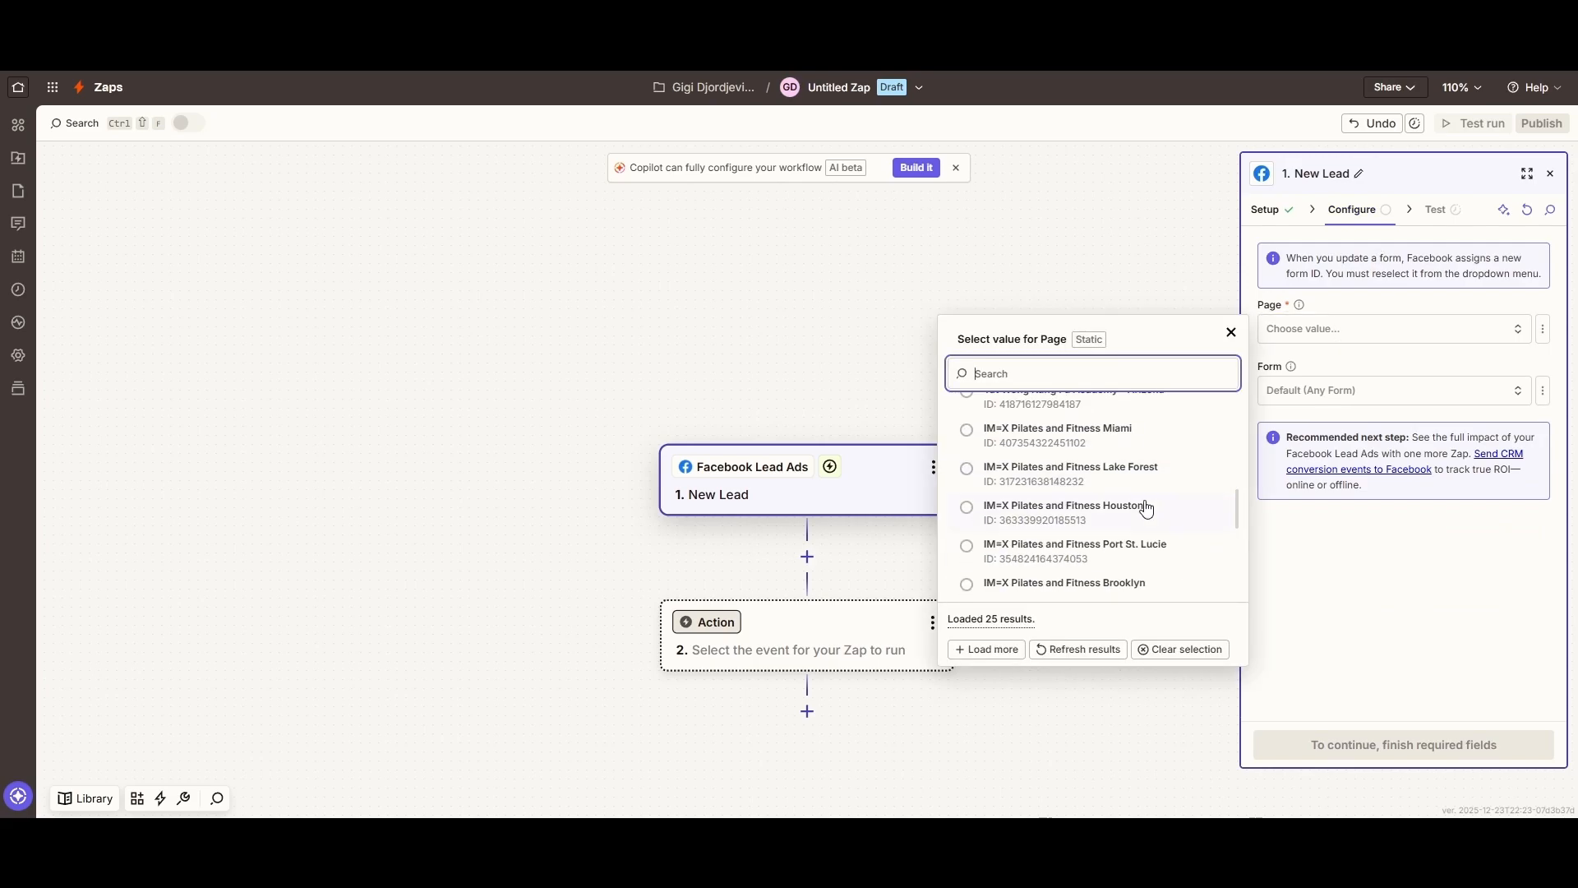
pyautogui.click(1128, 440)
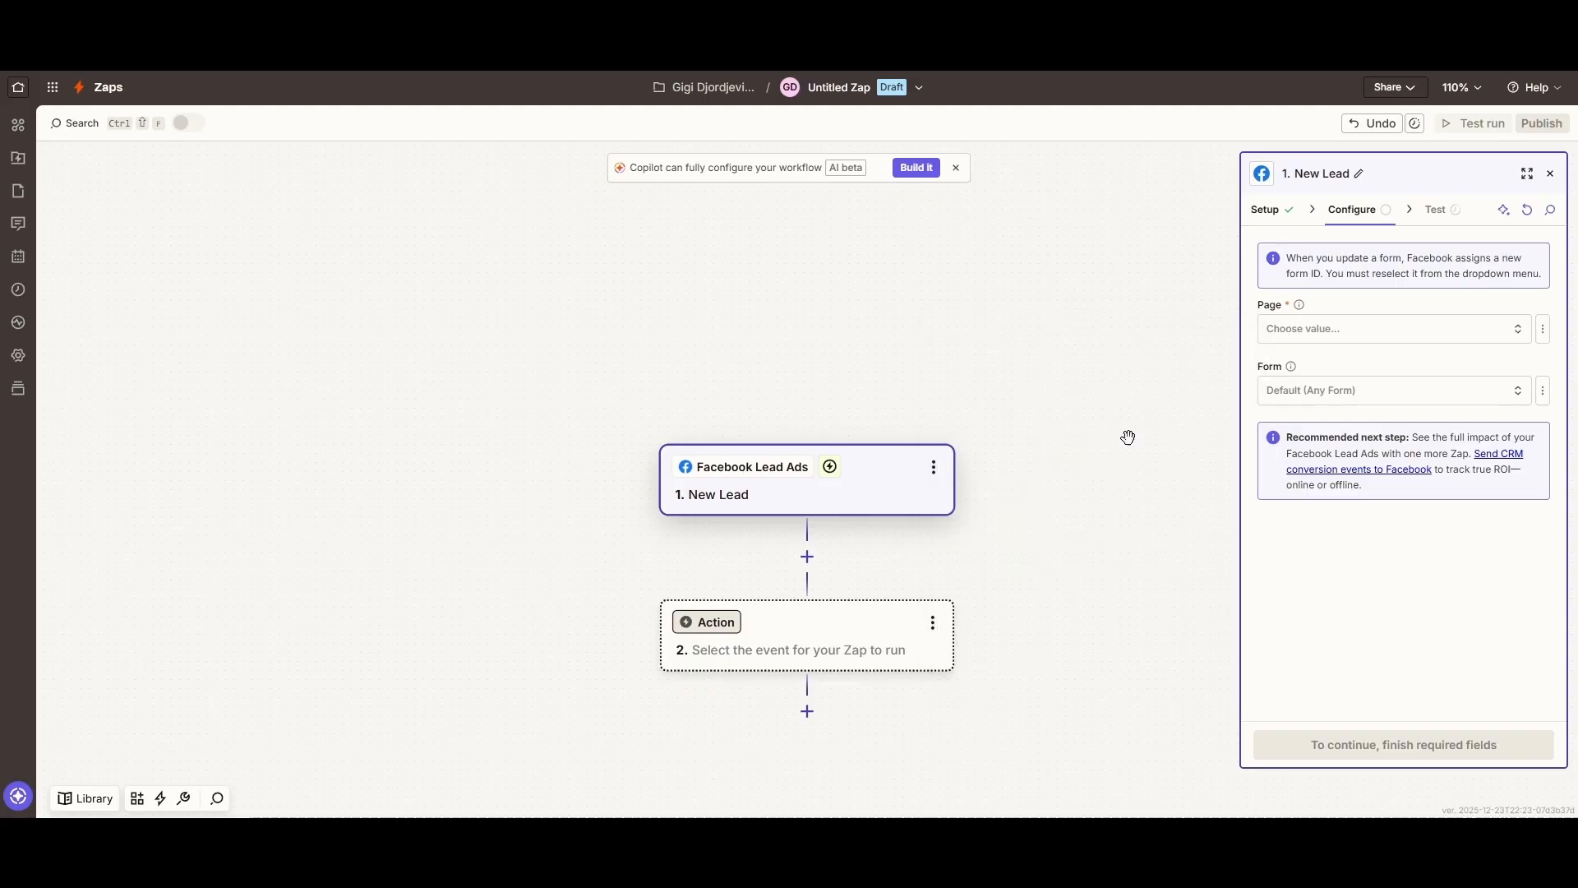
pyautogui.click(1360, 396)
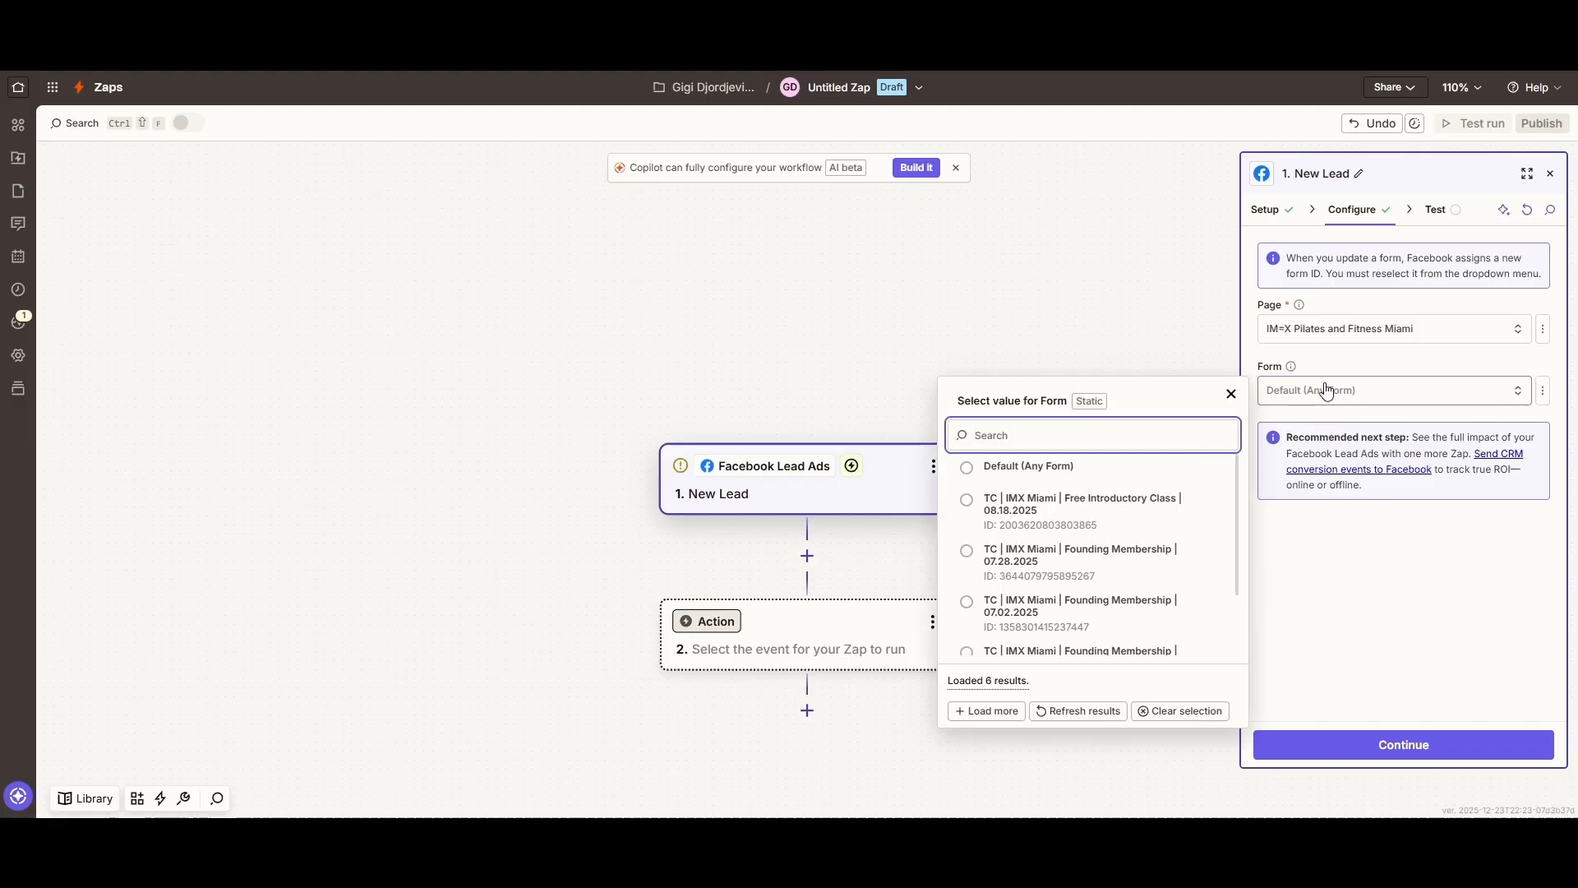
pyautogui.click(1151, 507)
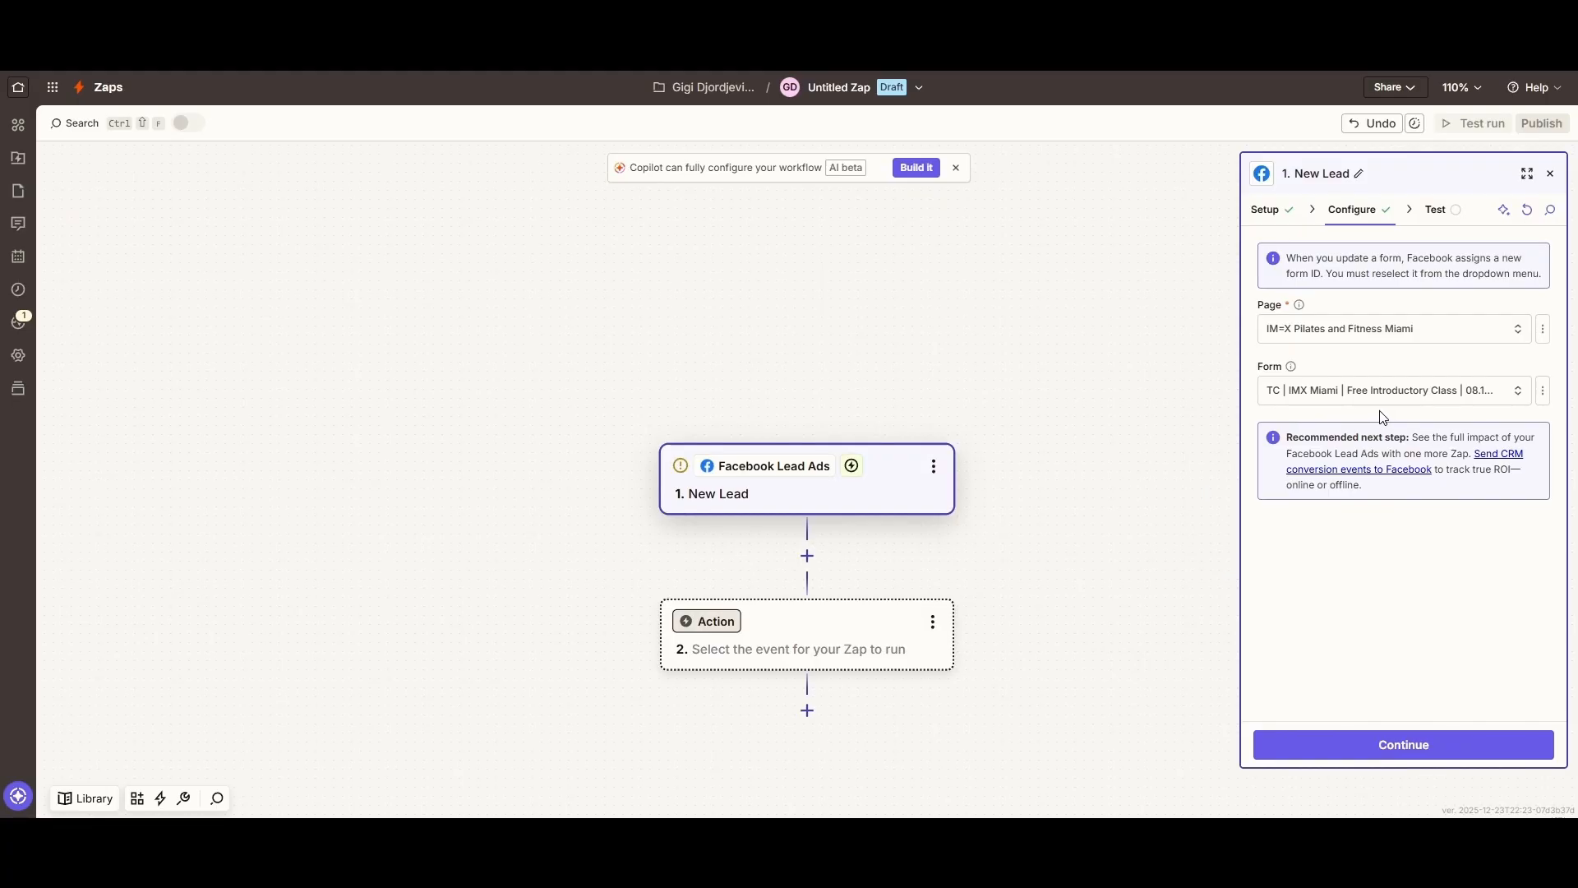
# Test the New Lead trigger and review the field data of the Lead C record.
pyautogui.click(1436, 222)
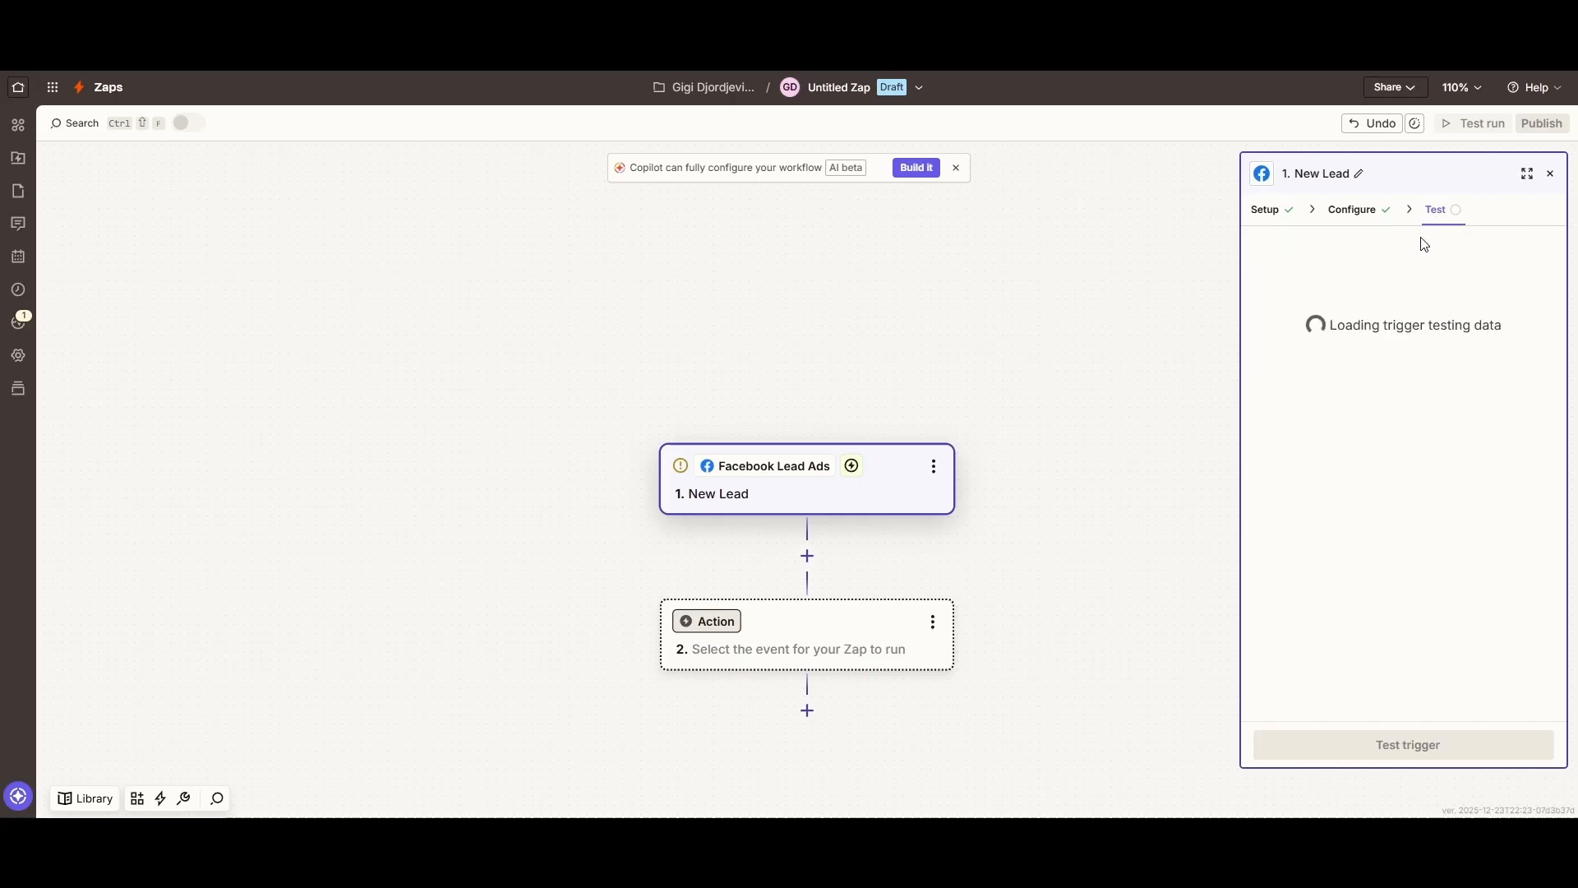
pyautogui.click(1395, 743)
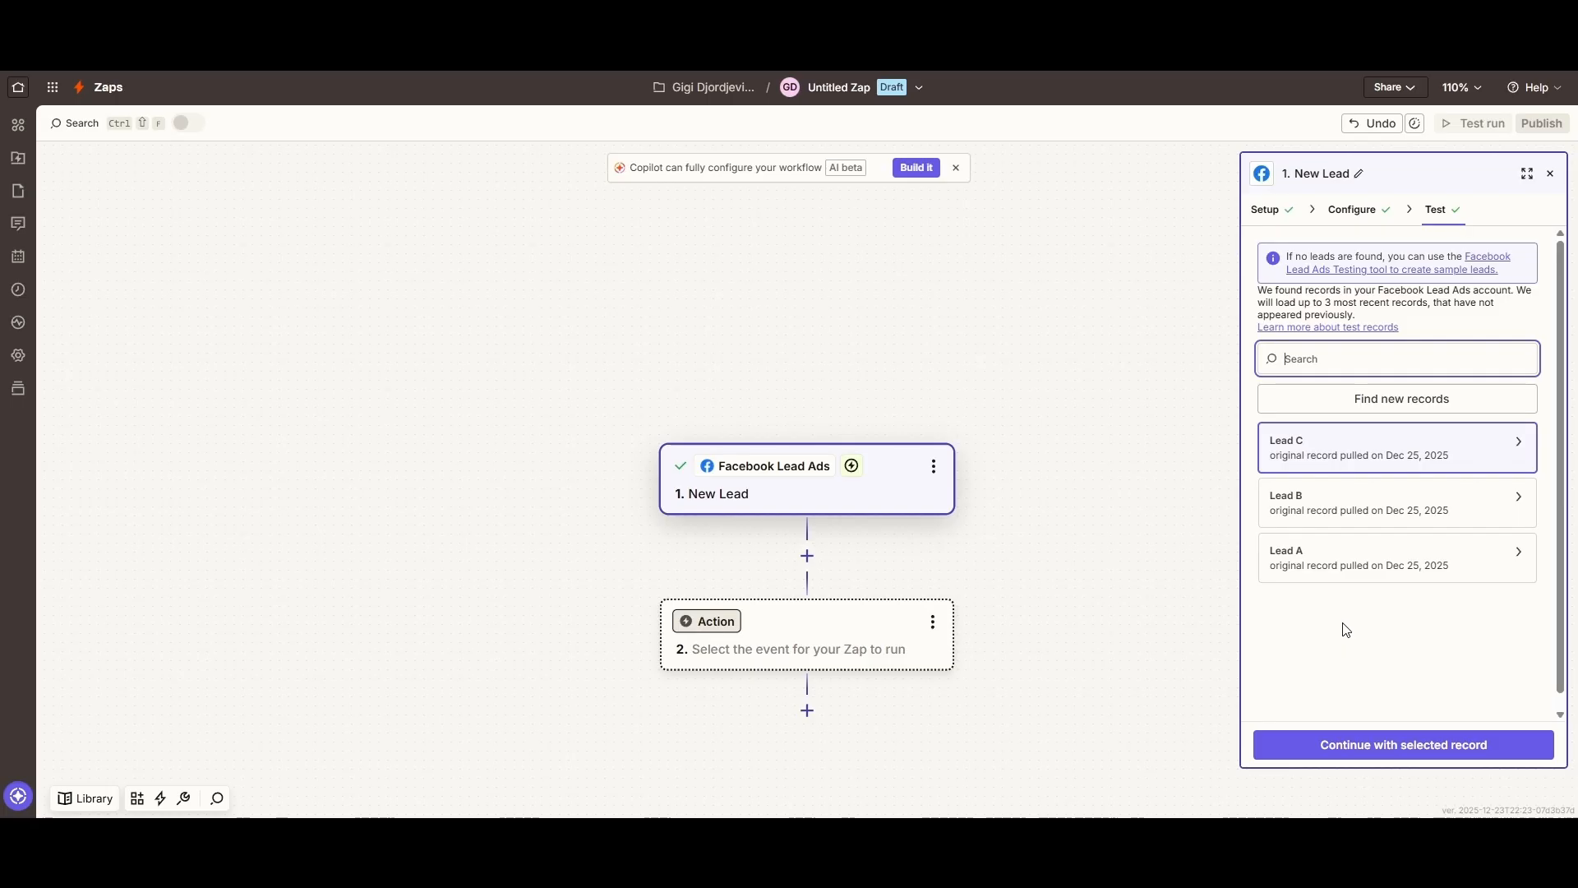
pyautogui.moveTo(1339, 451)
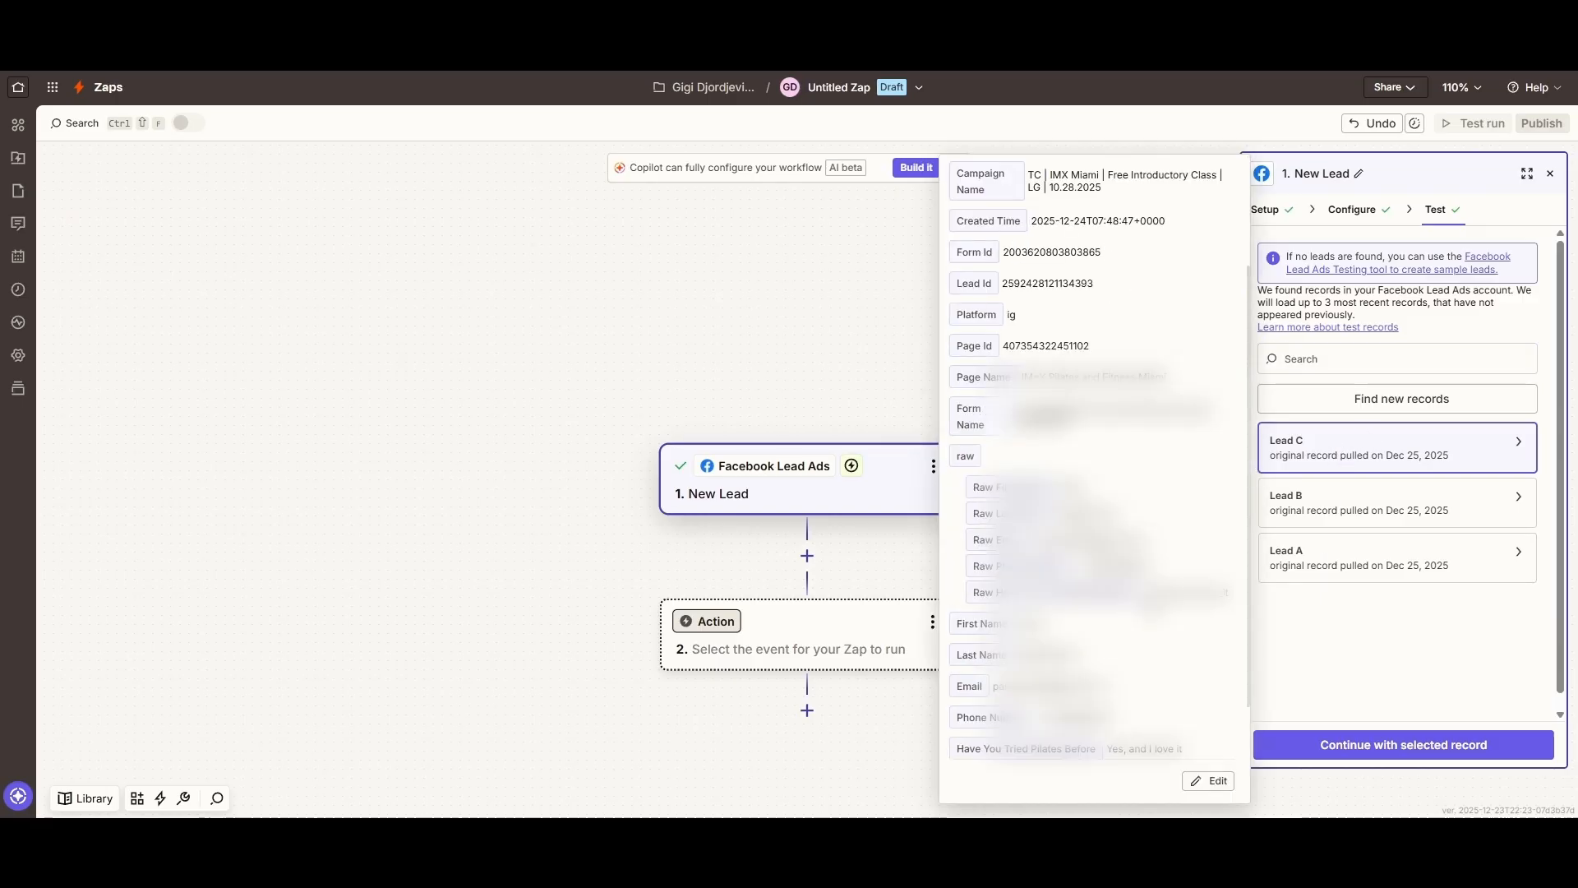
pyautogui.scroll(-1, 1094, 477)
pyautogui.scroll(-1, 1093, 477)
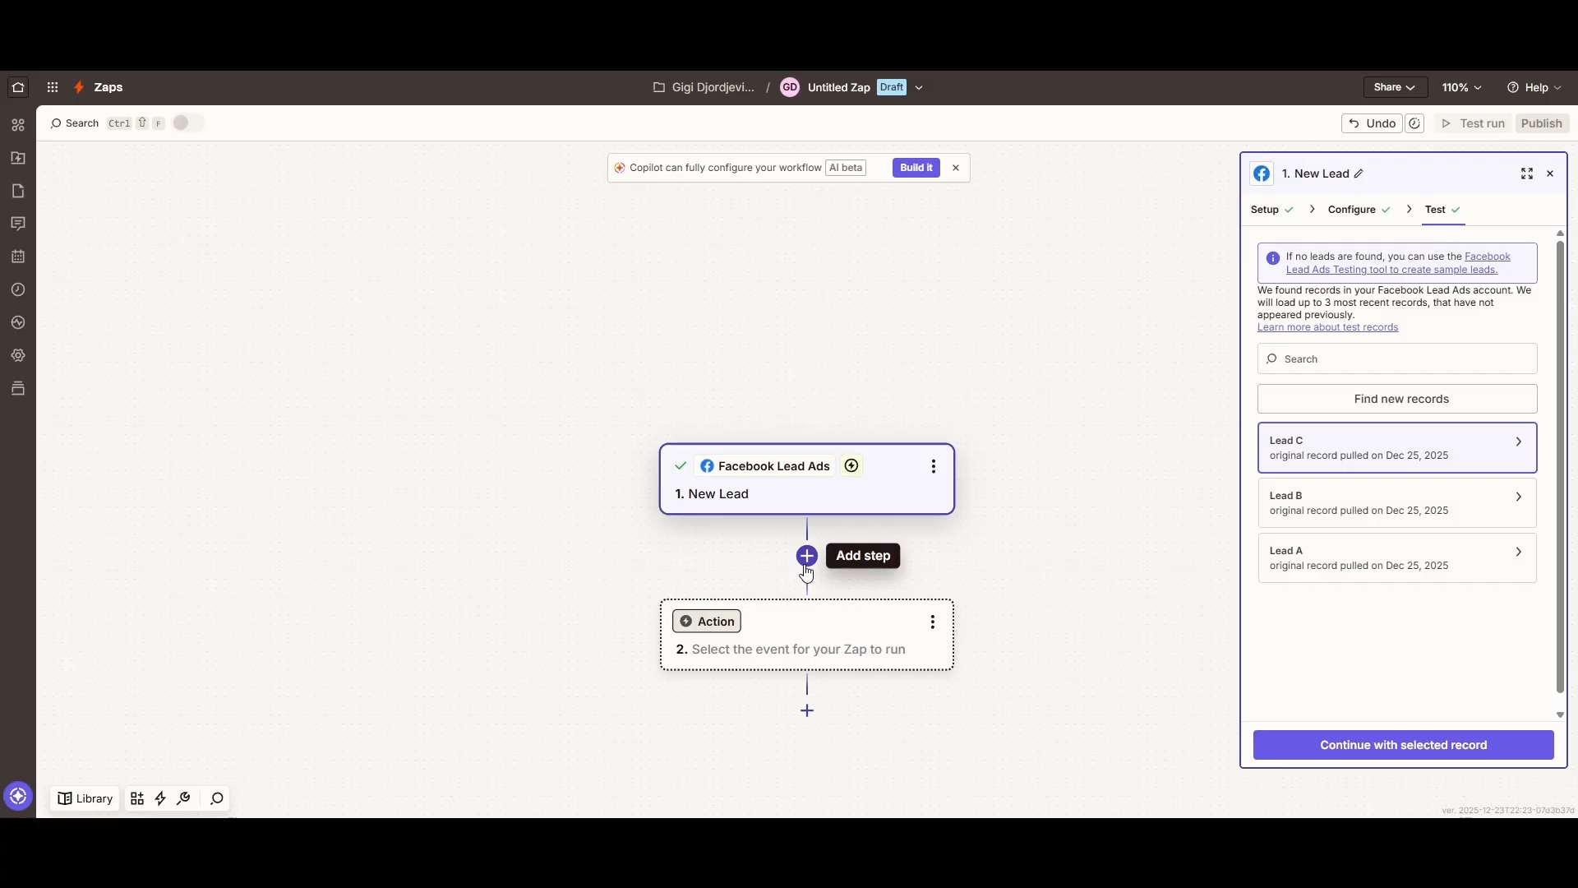
# Choose Referrizer as the app for the Zap's action step.
pyautogui.click(743, 647)
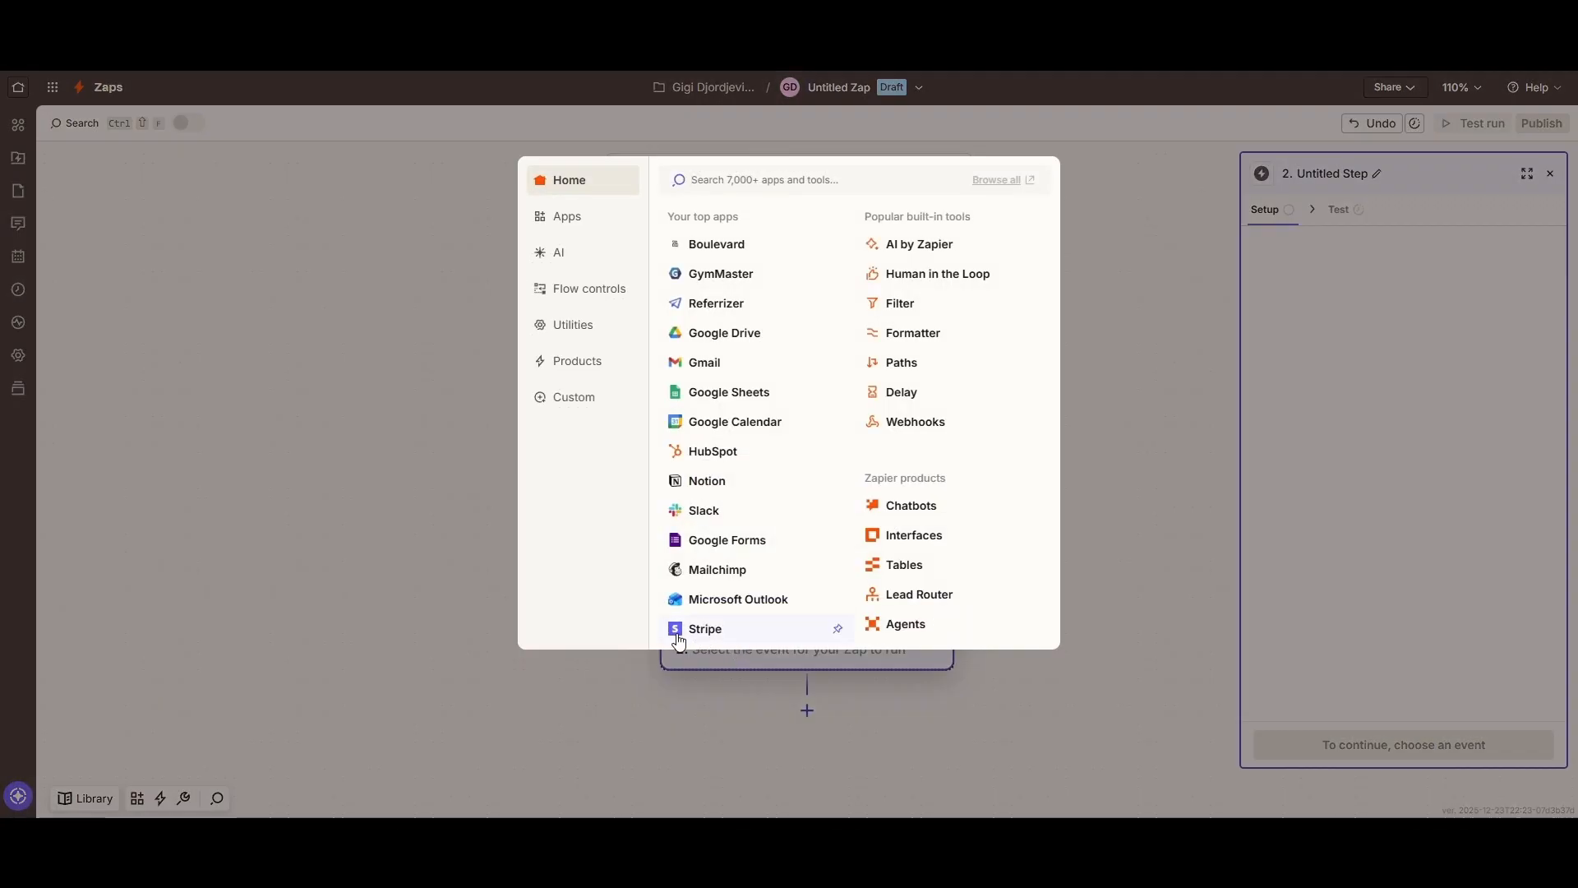
pyautogui.write('referrizer')
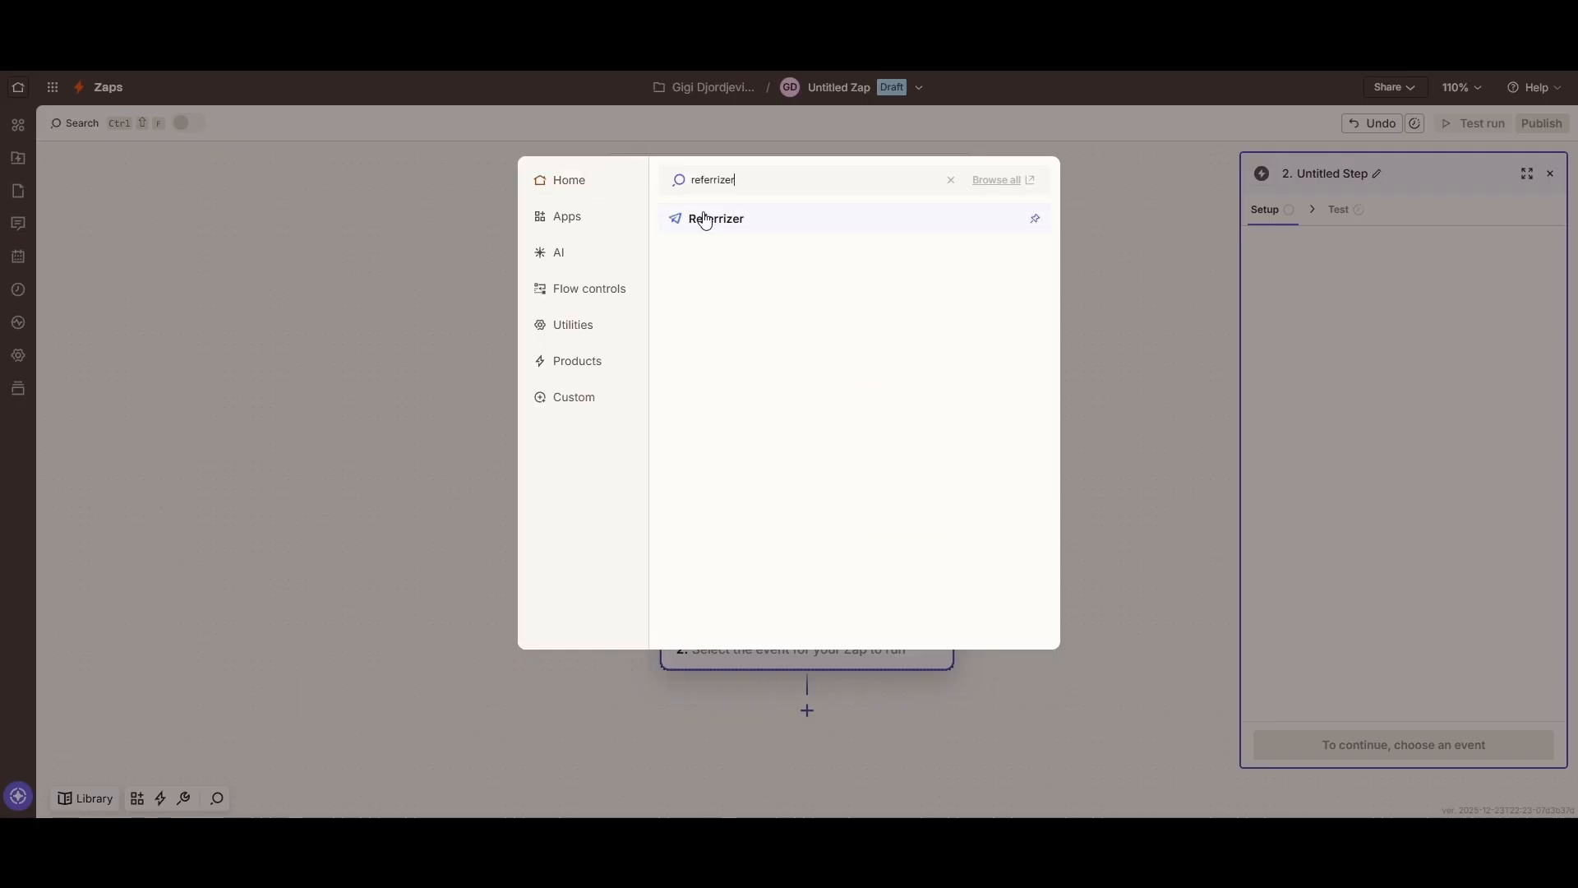
pyautogui.click(695, 218)
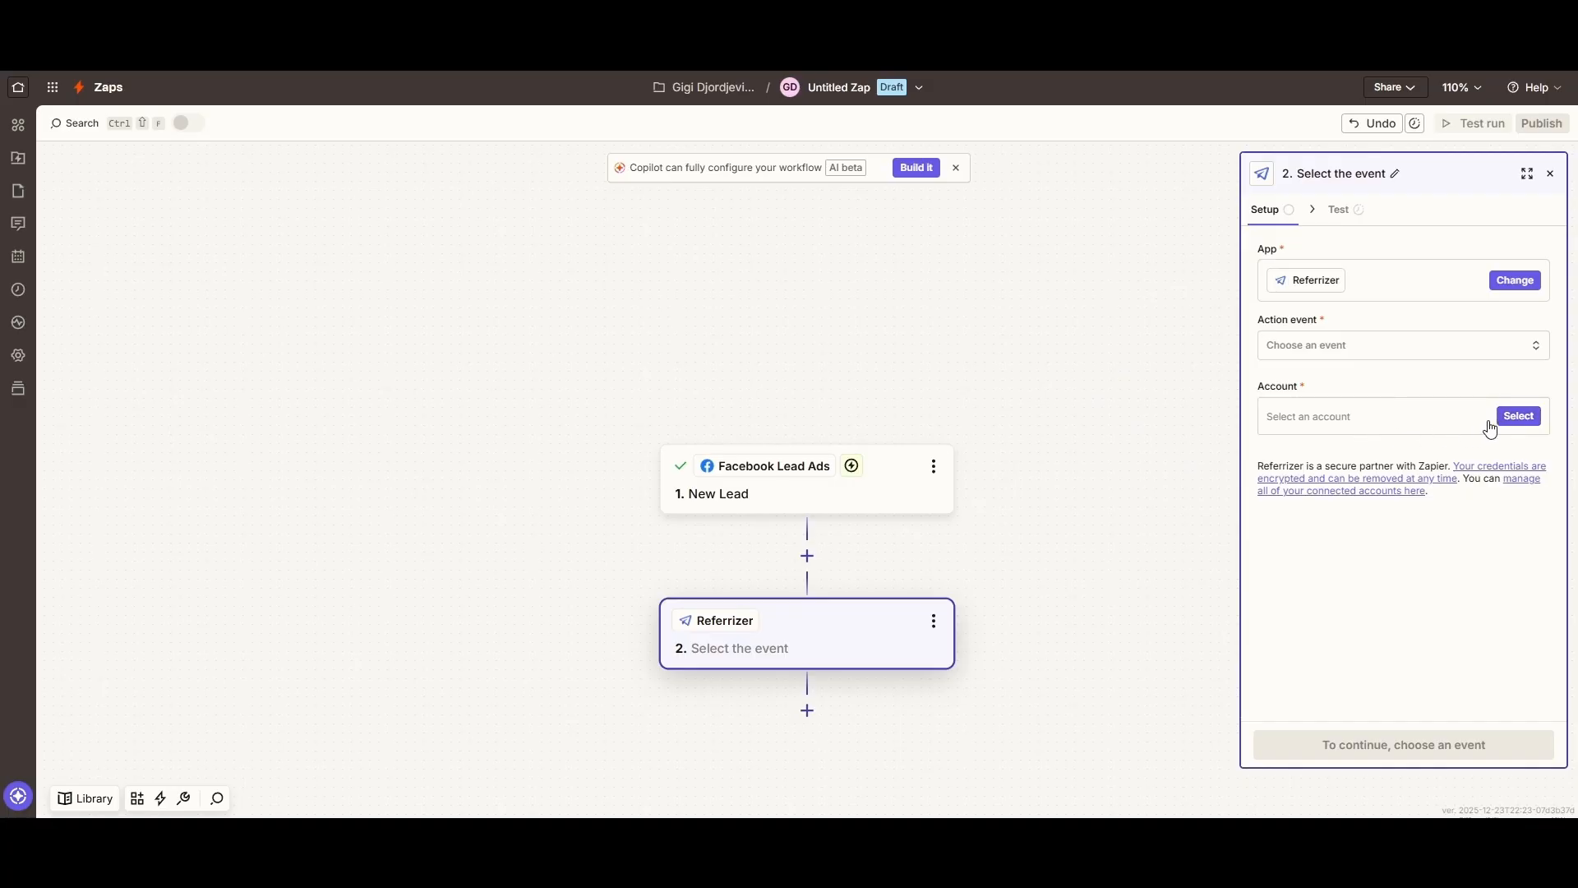
# Connect a new Referrizer account by copying the API token from Referrizer's Integrations page and authorizing Zapier with it.
pyautogui.click(1487, 431)
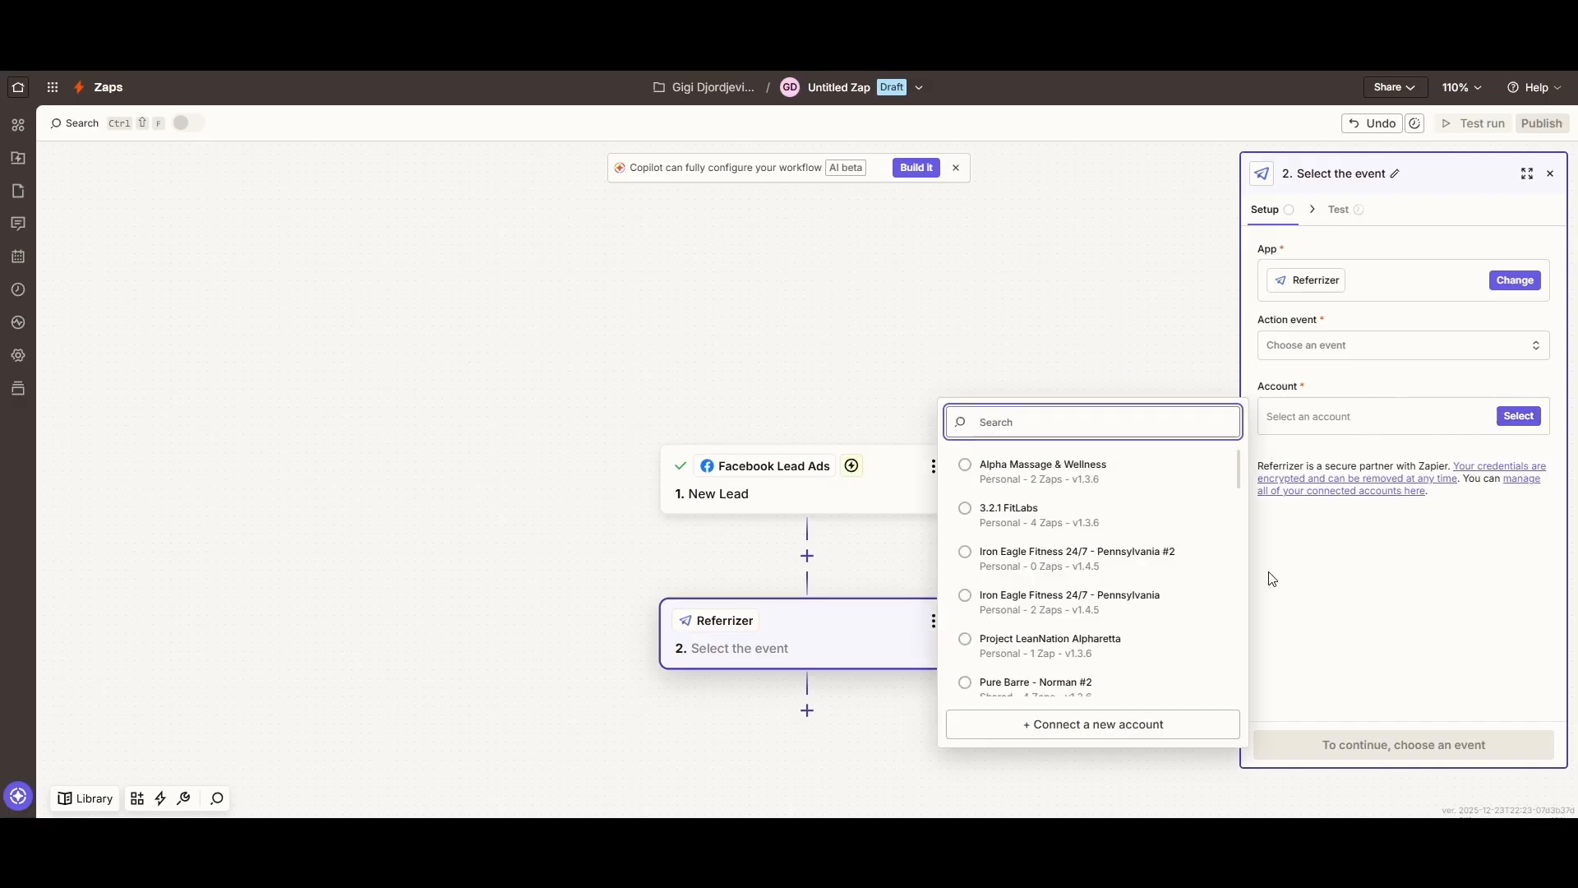
pyautogui.click(1120, 725)
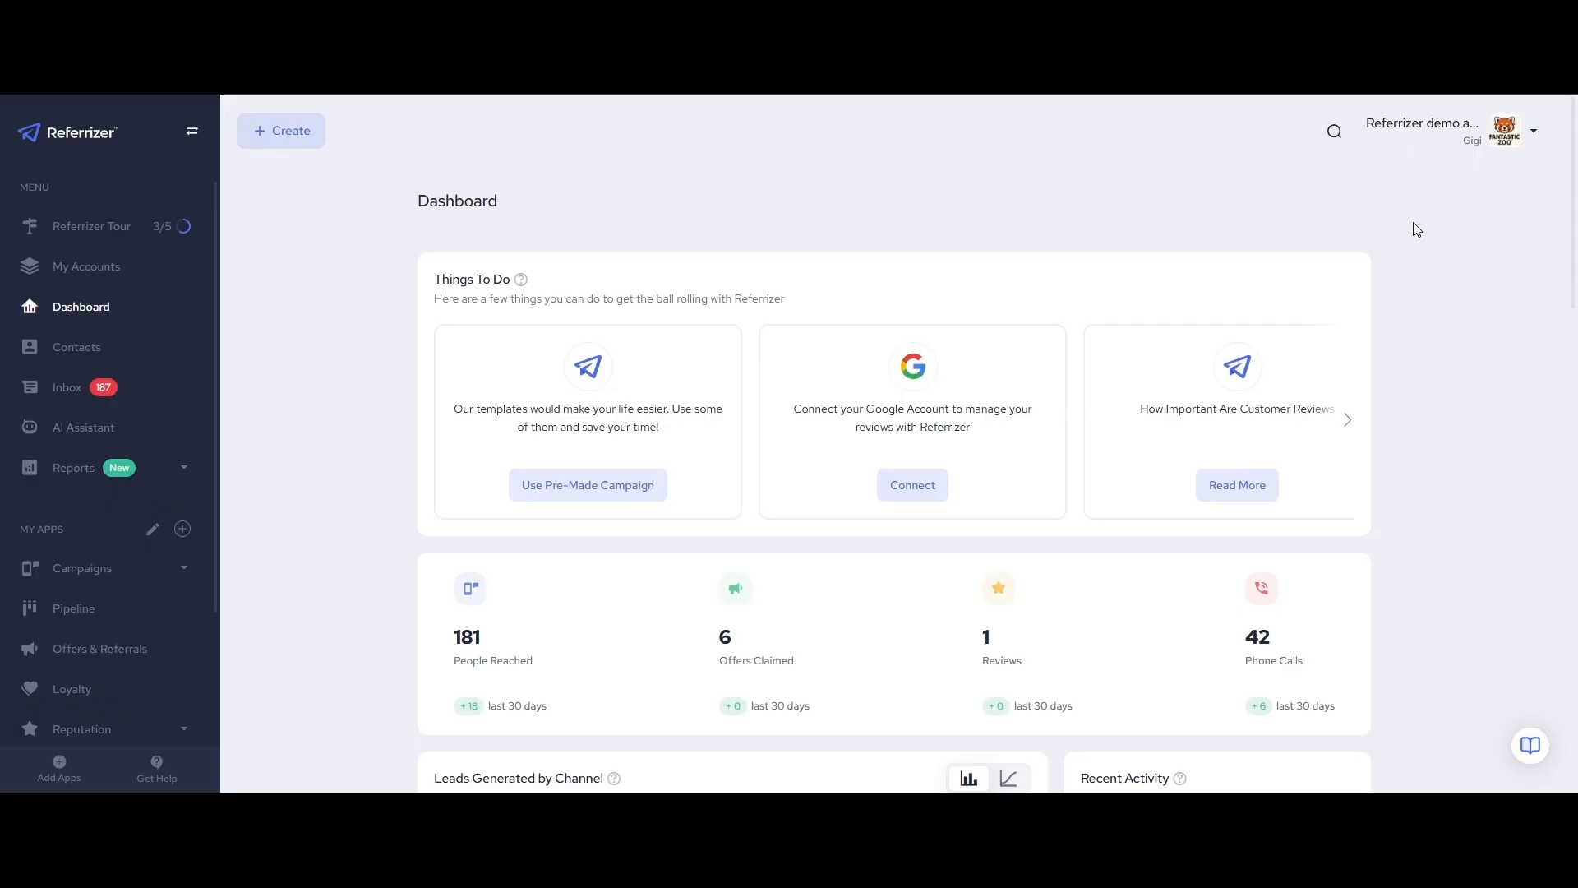
pyautogui.click(1486, 153)
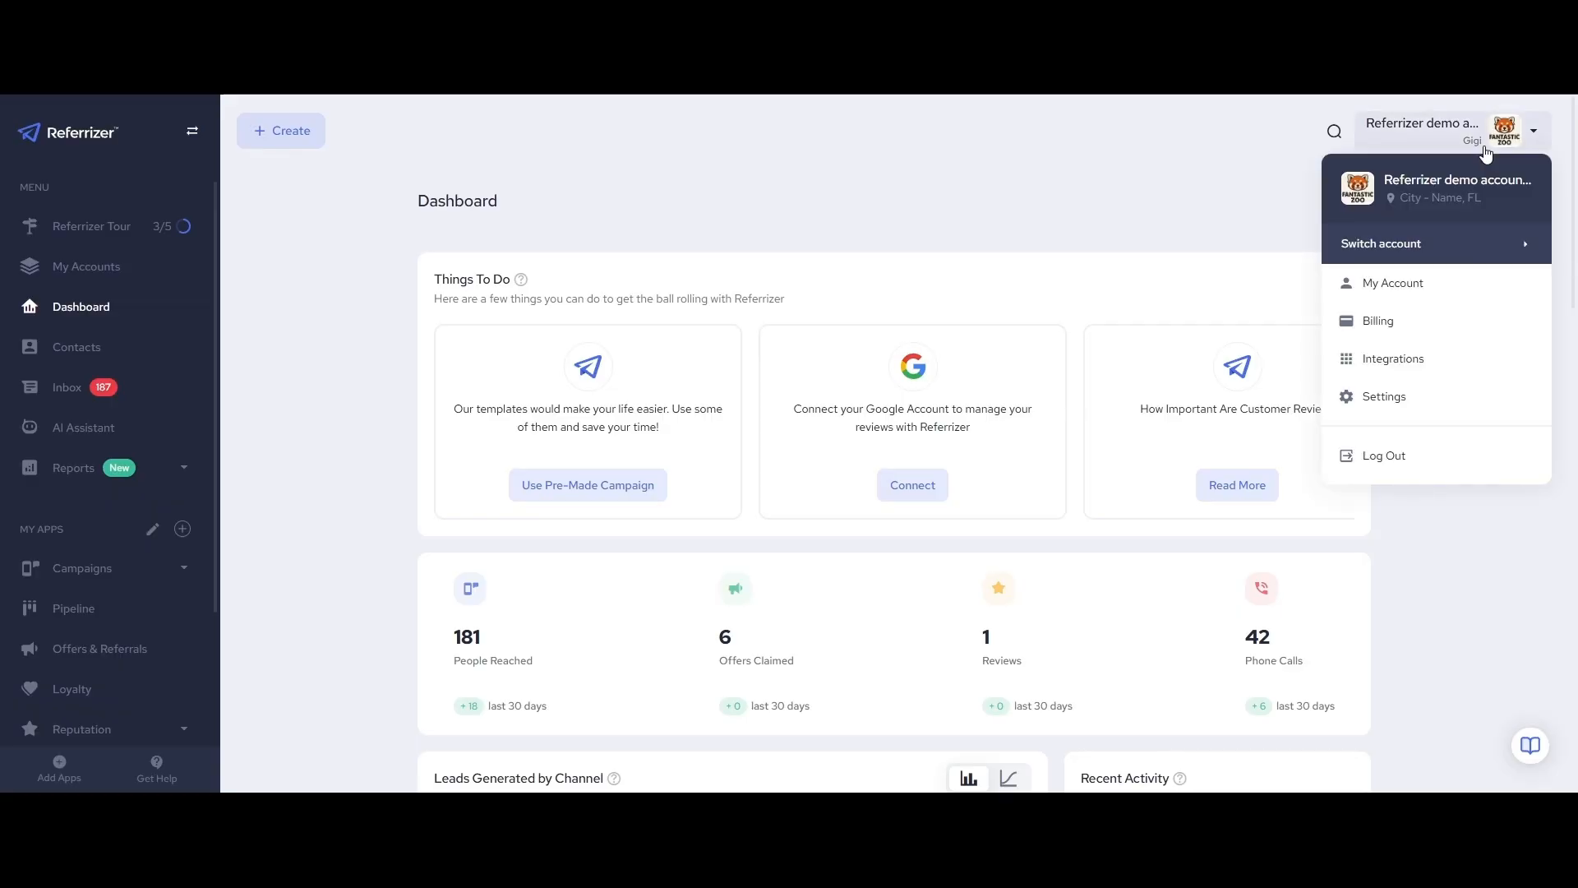
pyautogui.click(1413, 361)
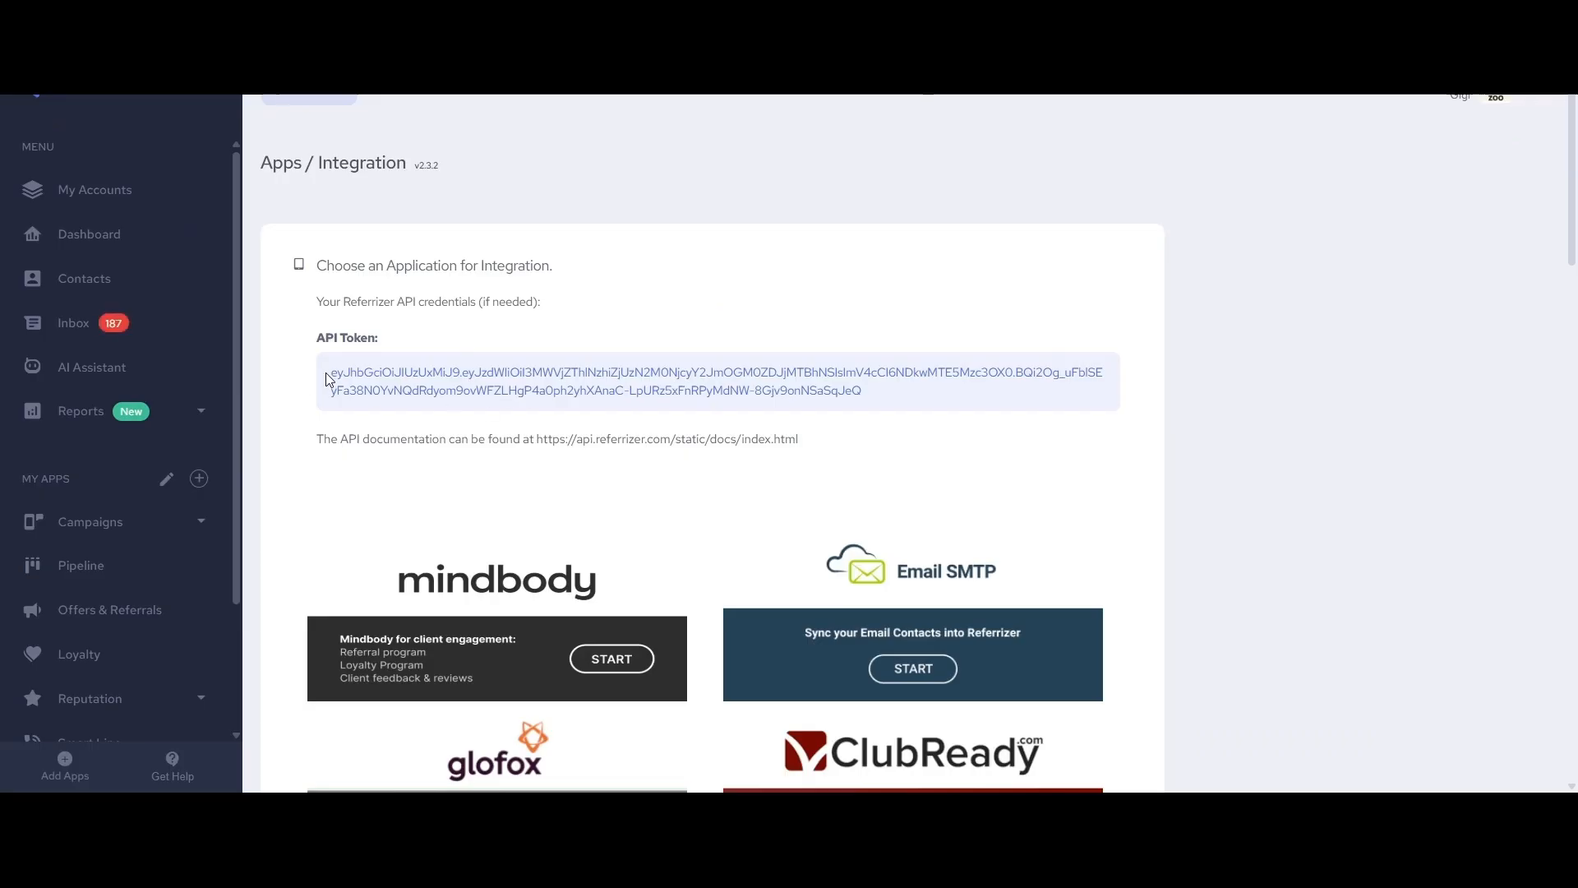
pyautogui.moveTo(328, 379); pyautogui.dragTo(923, 397)
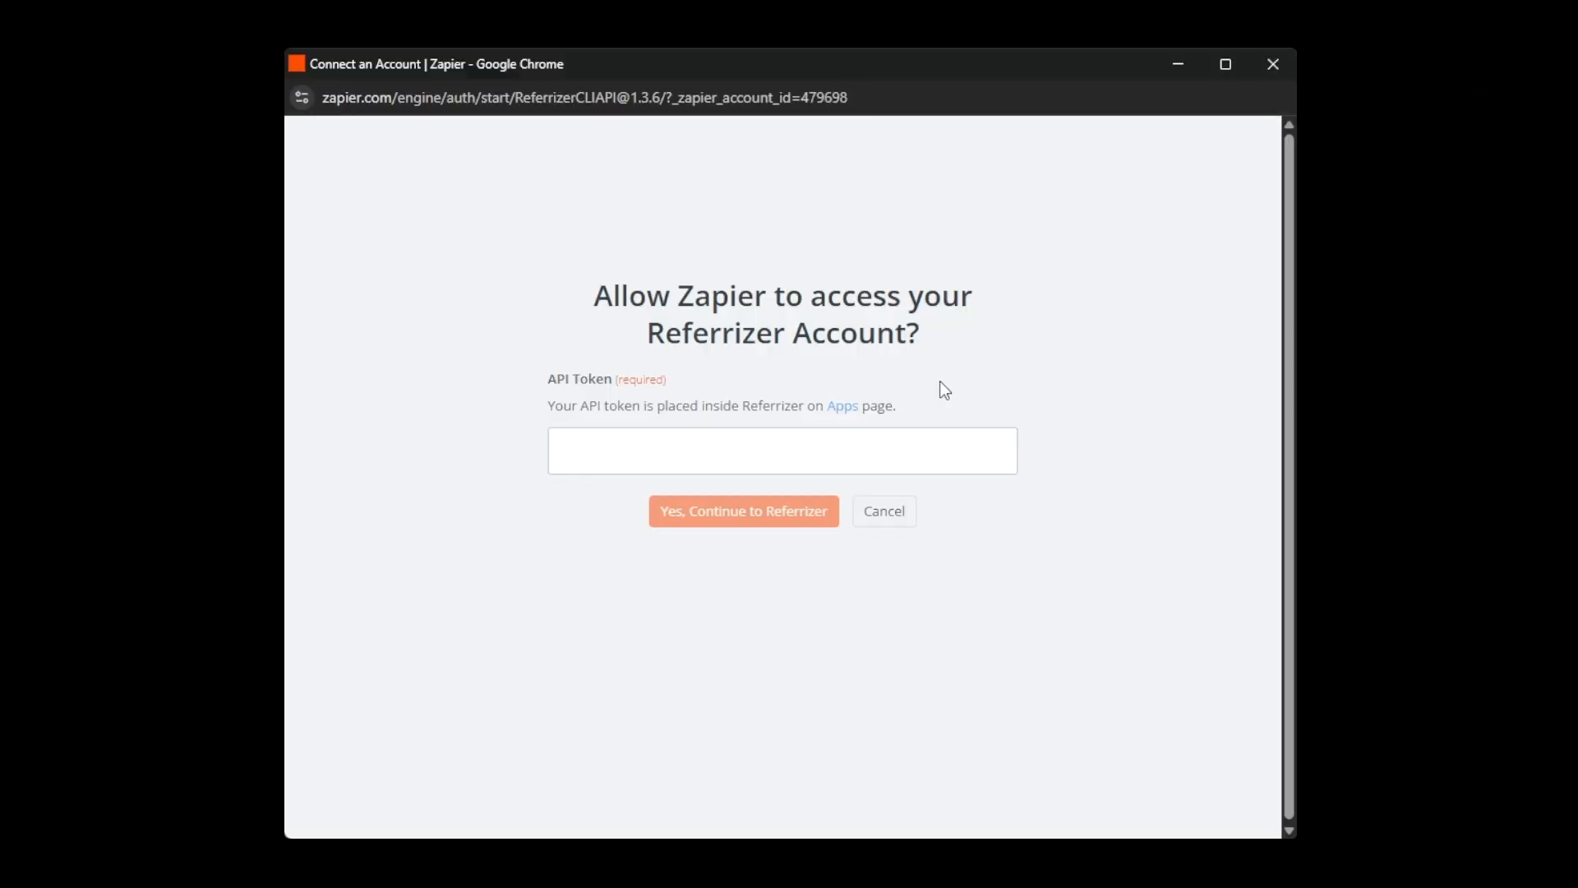
pyautogui.hotkey('ctrl', 'v')
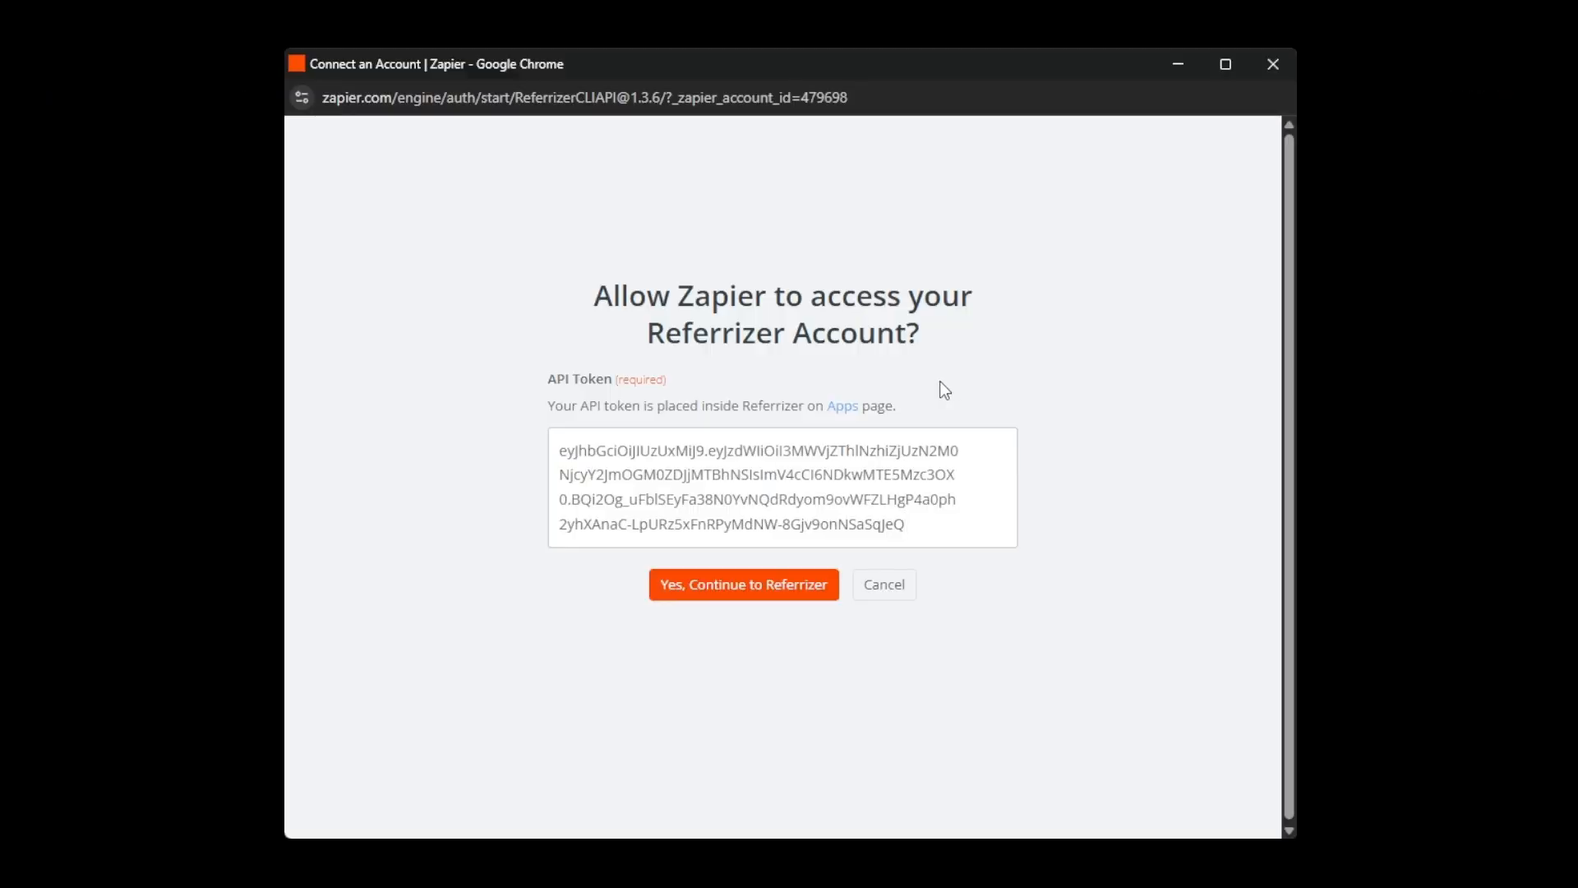
pyautogui.click(716, 586)
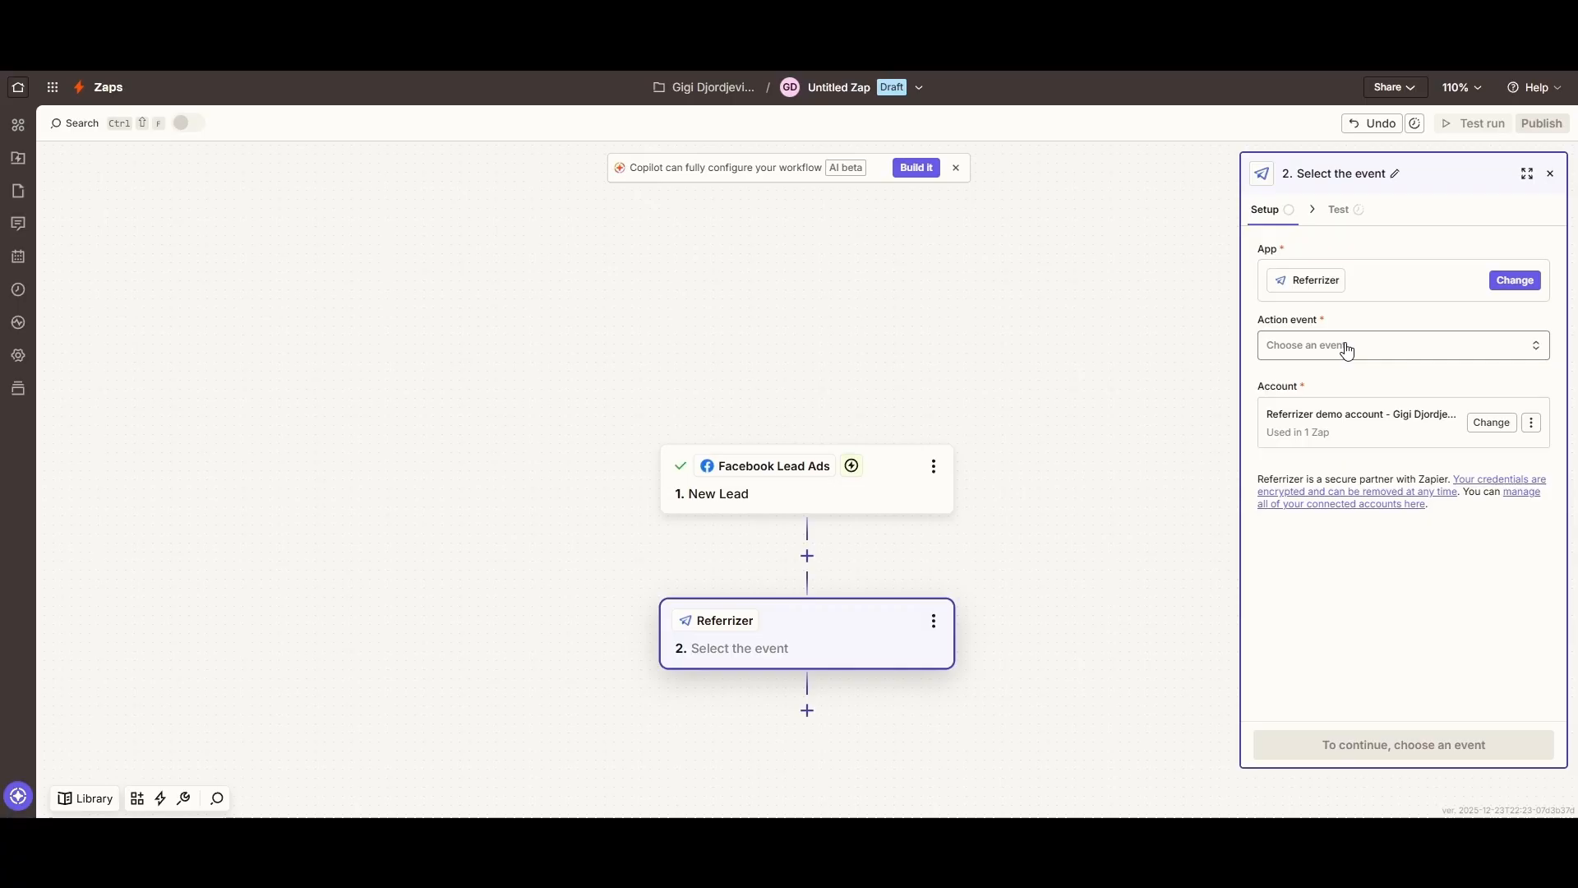
# Set the Referrizer action event to Create/Update Contact and configure "Create, Update or Both" as Both.
pyautogui.click(1346, 350)
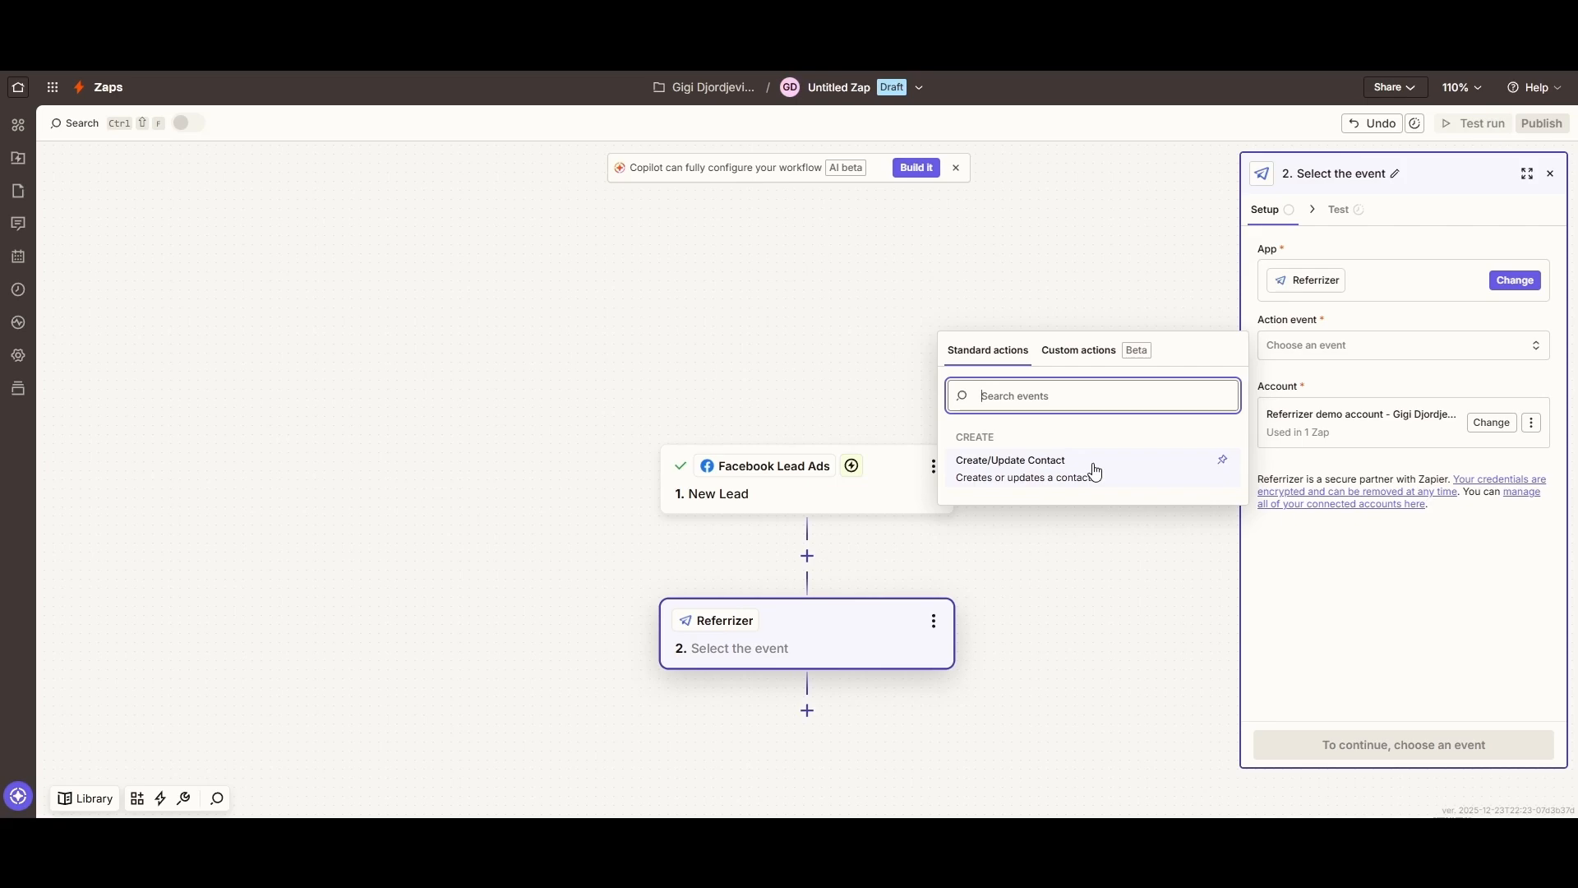
pyautogui.click(1094, 471)
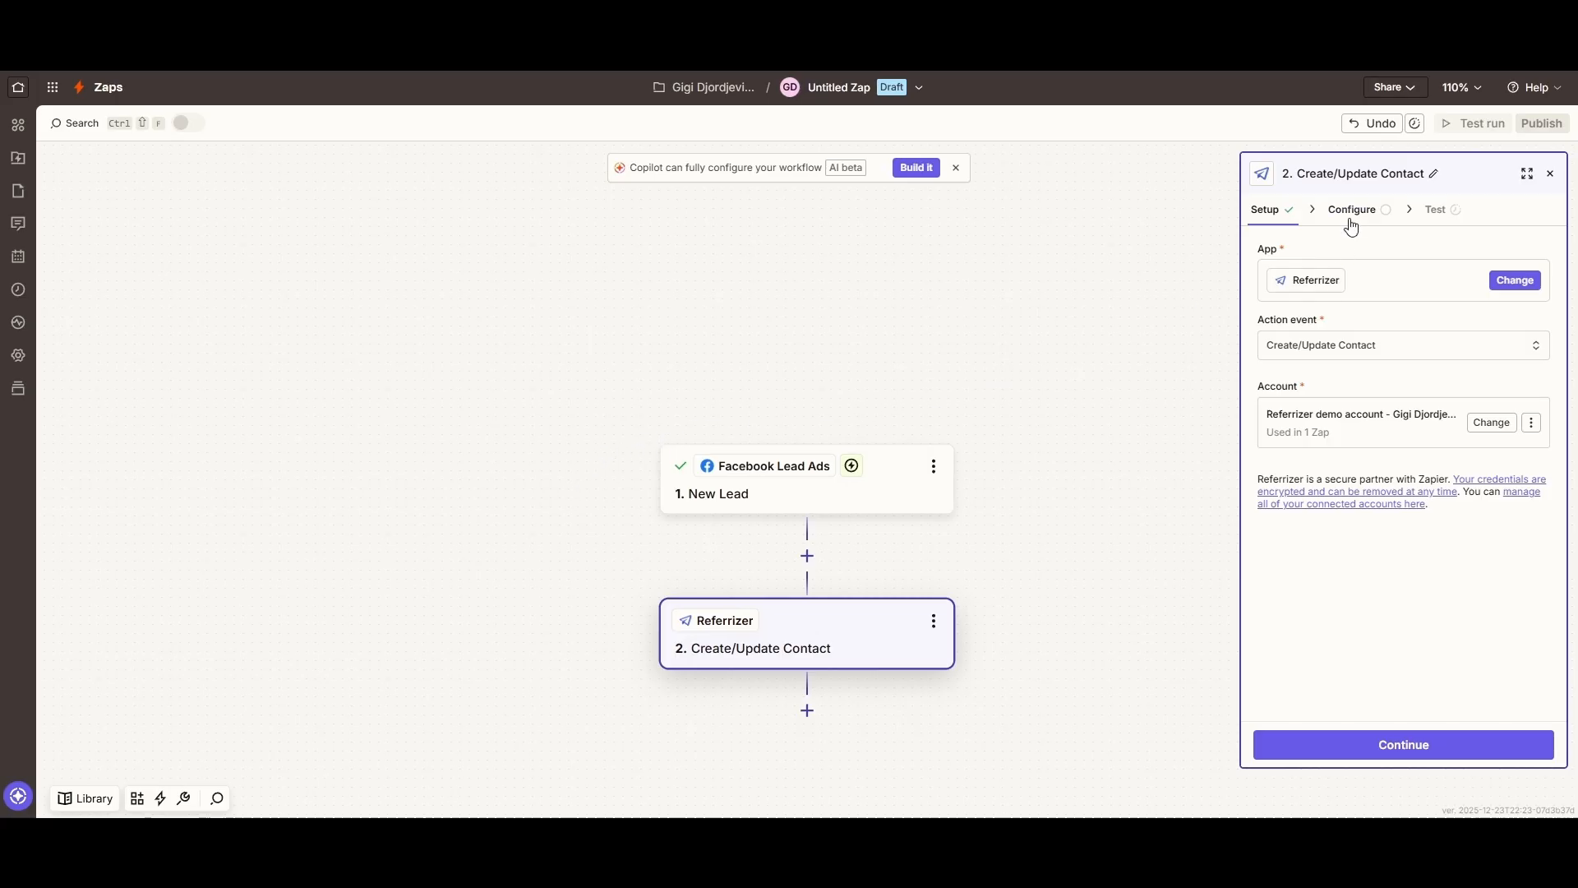
pyautogui.click(1410, 748)
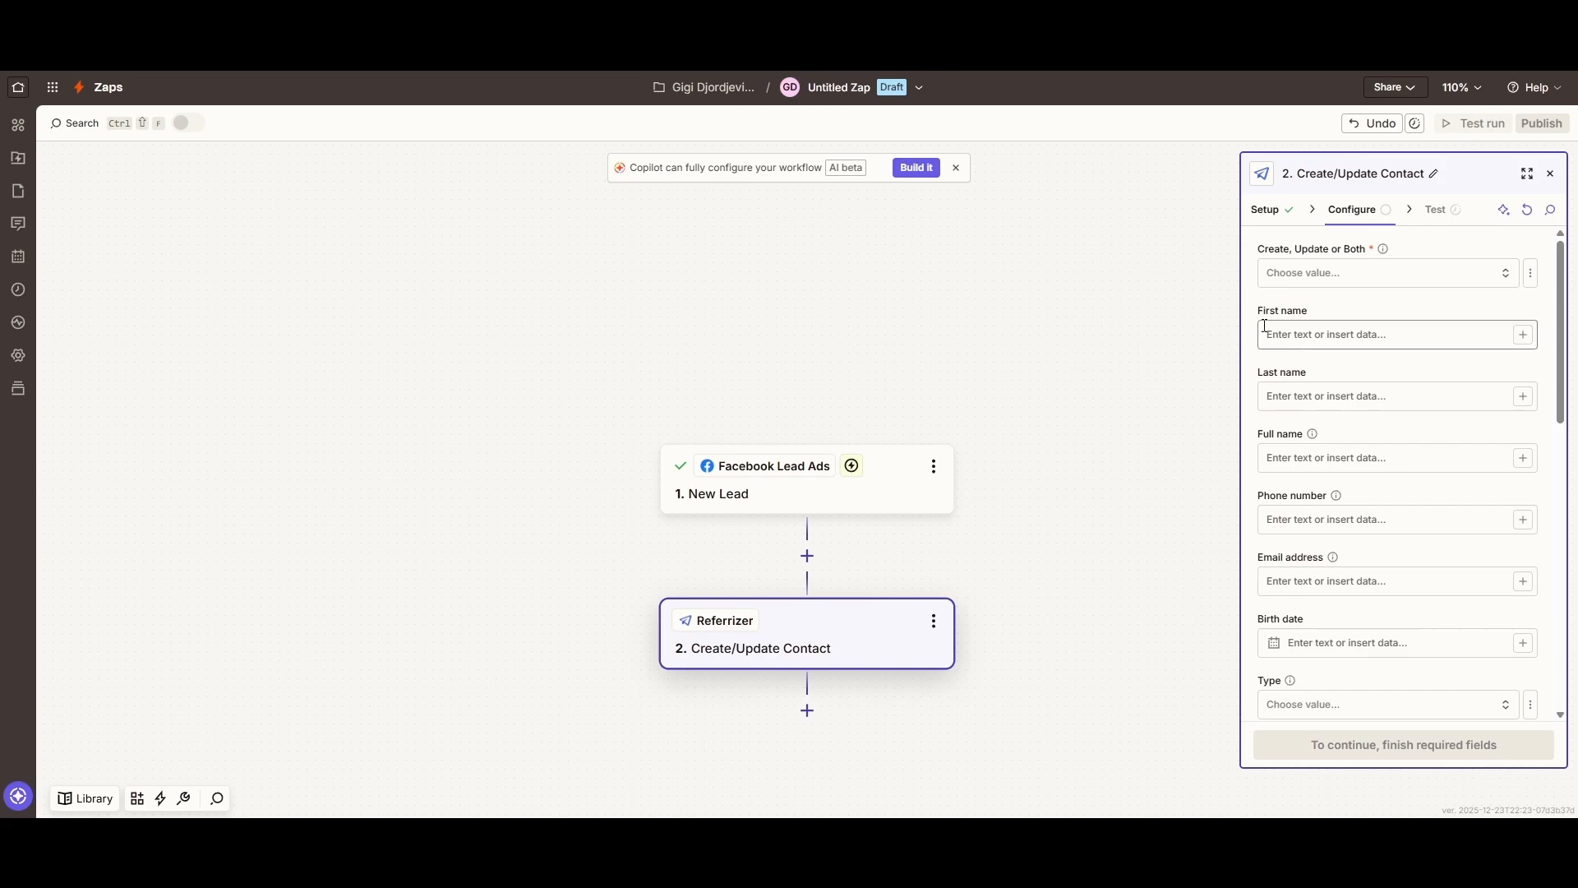
pyautogui.click(1335, 284)
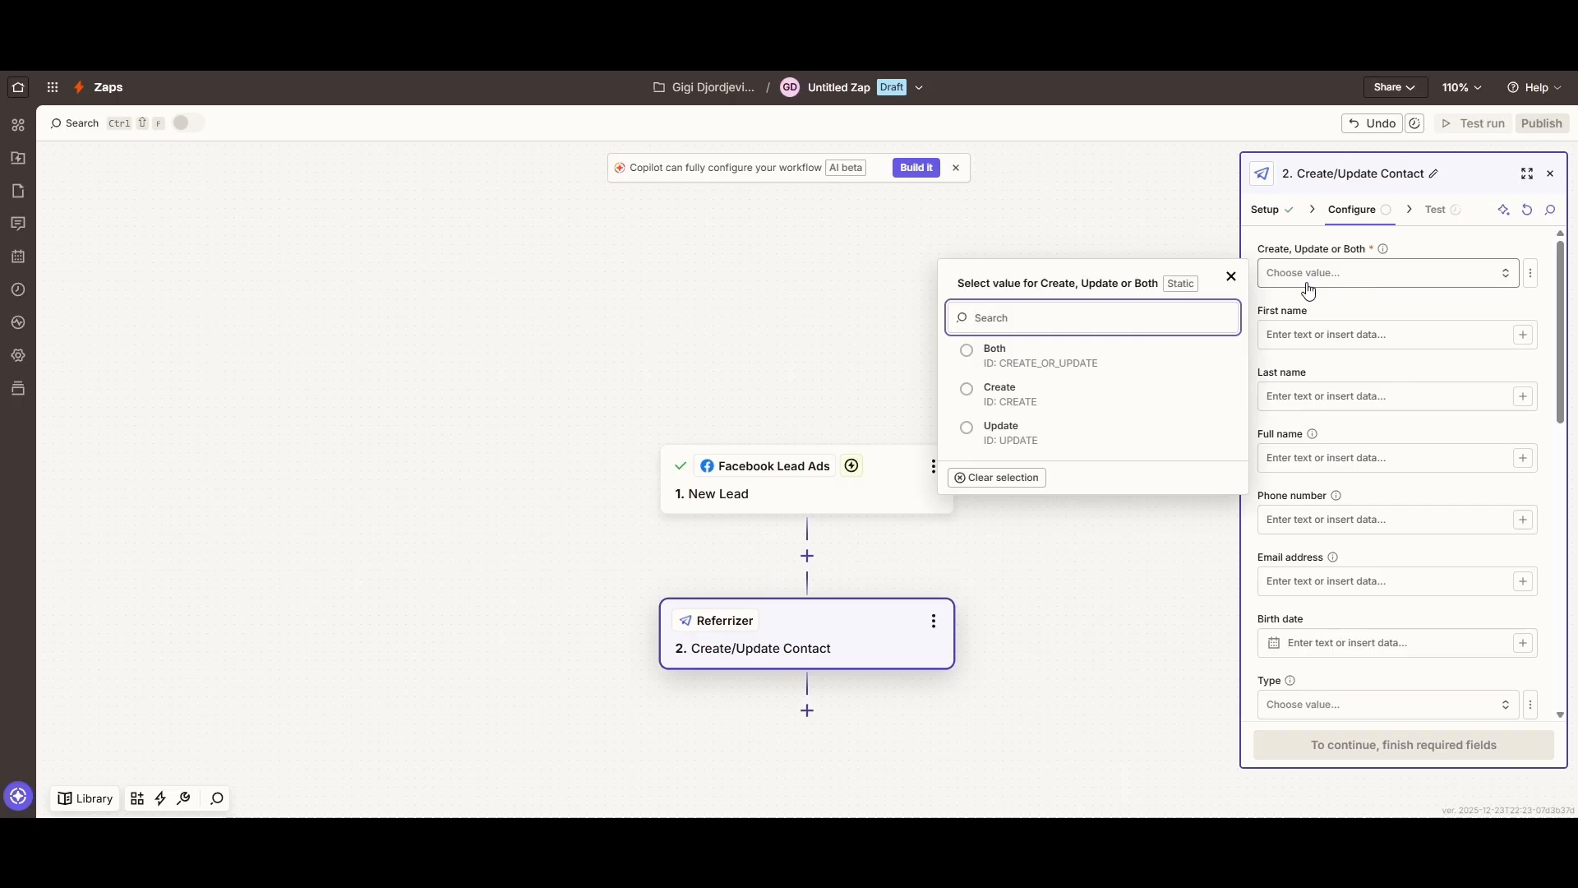
pyautogui.click(1085, 370)
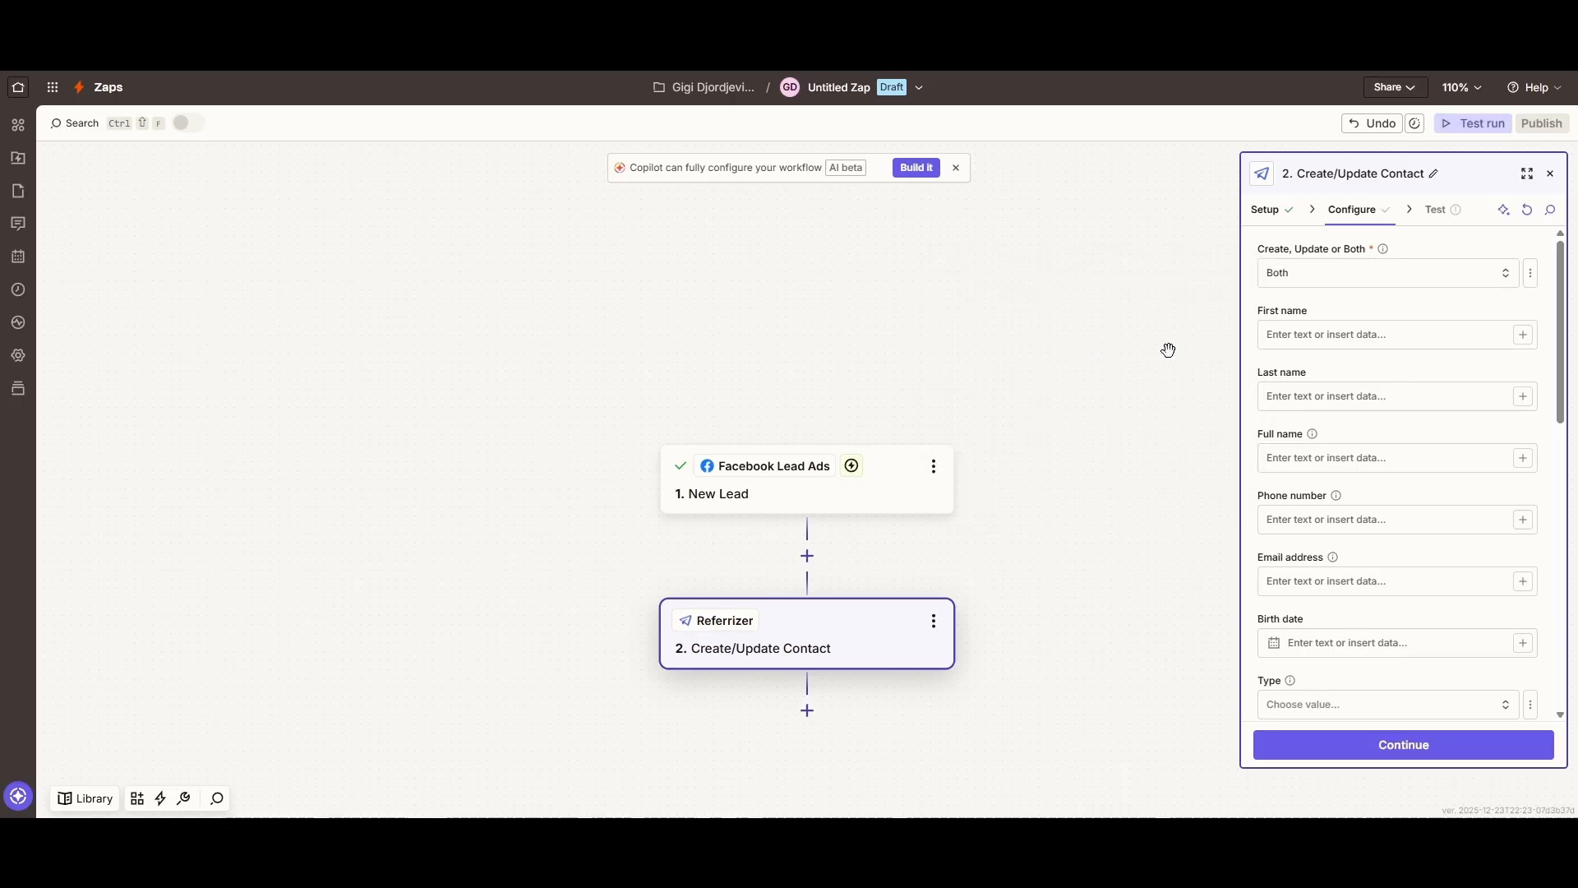
# Map the contact's First name and Last name fields to the matching First Name and Last Name data from the New Lead trigger.
pyautogui.click(1325, 332)
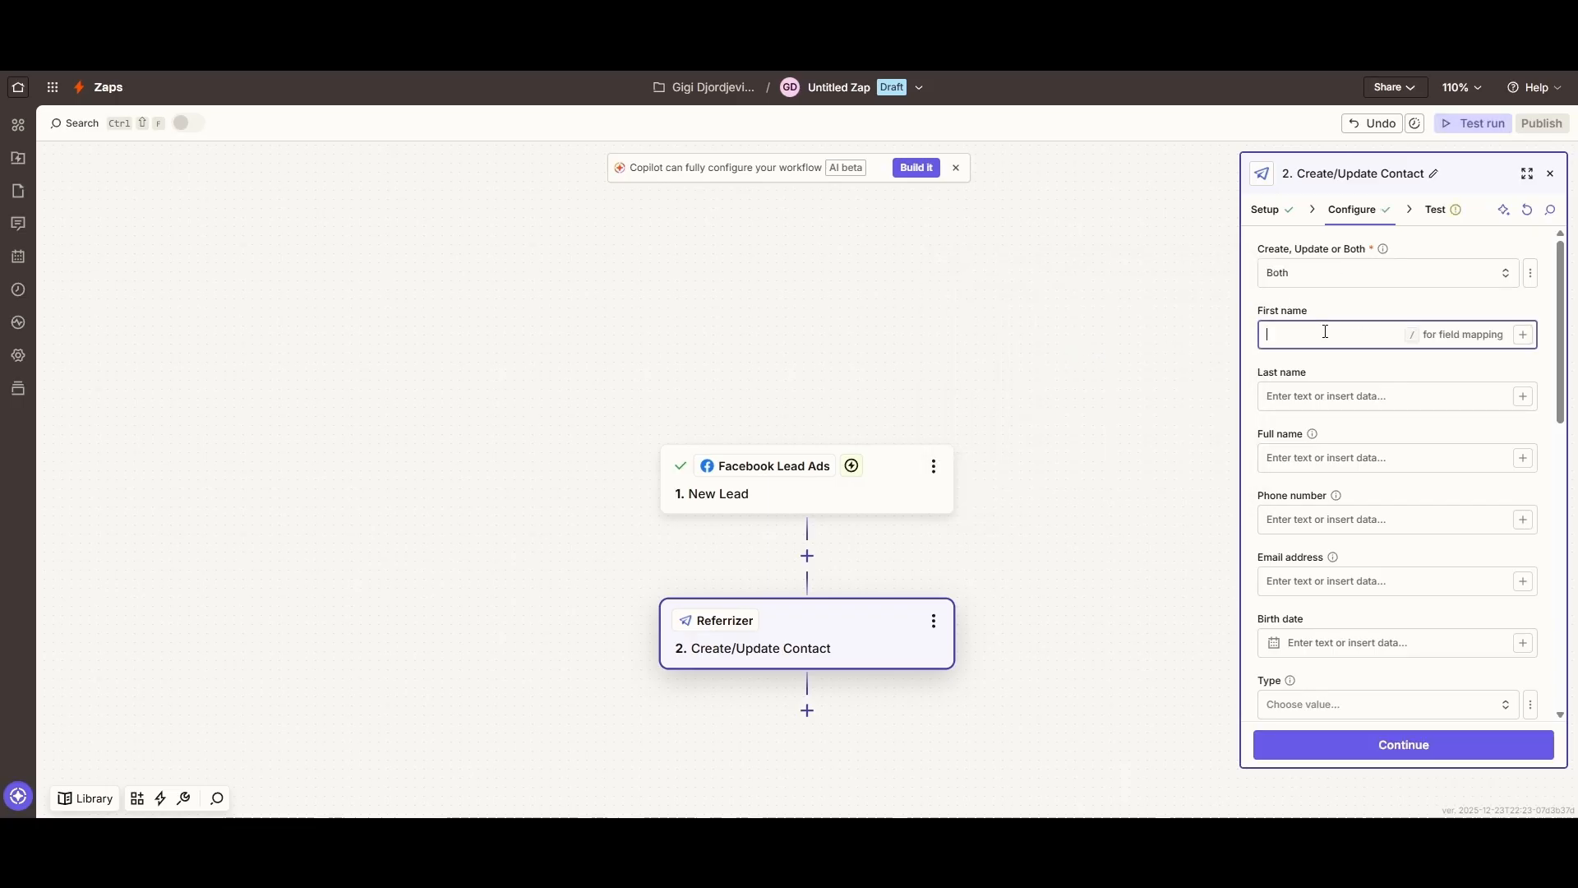
pyautogui.click(1521, 337)
pyautogui.click(1038, 584)
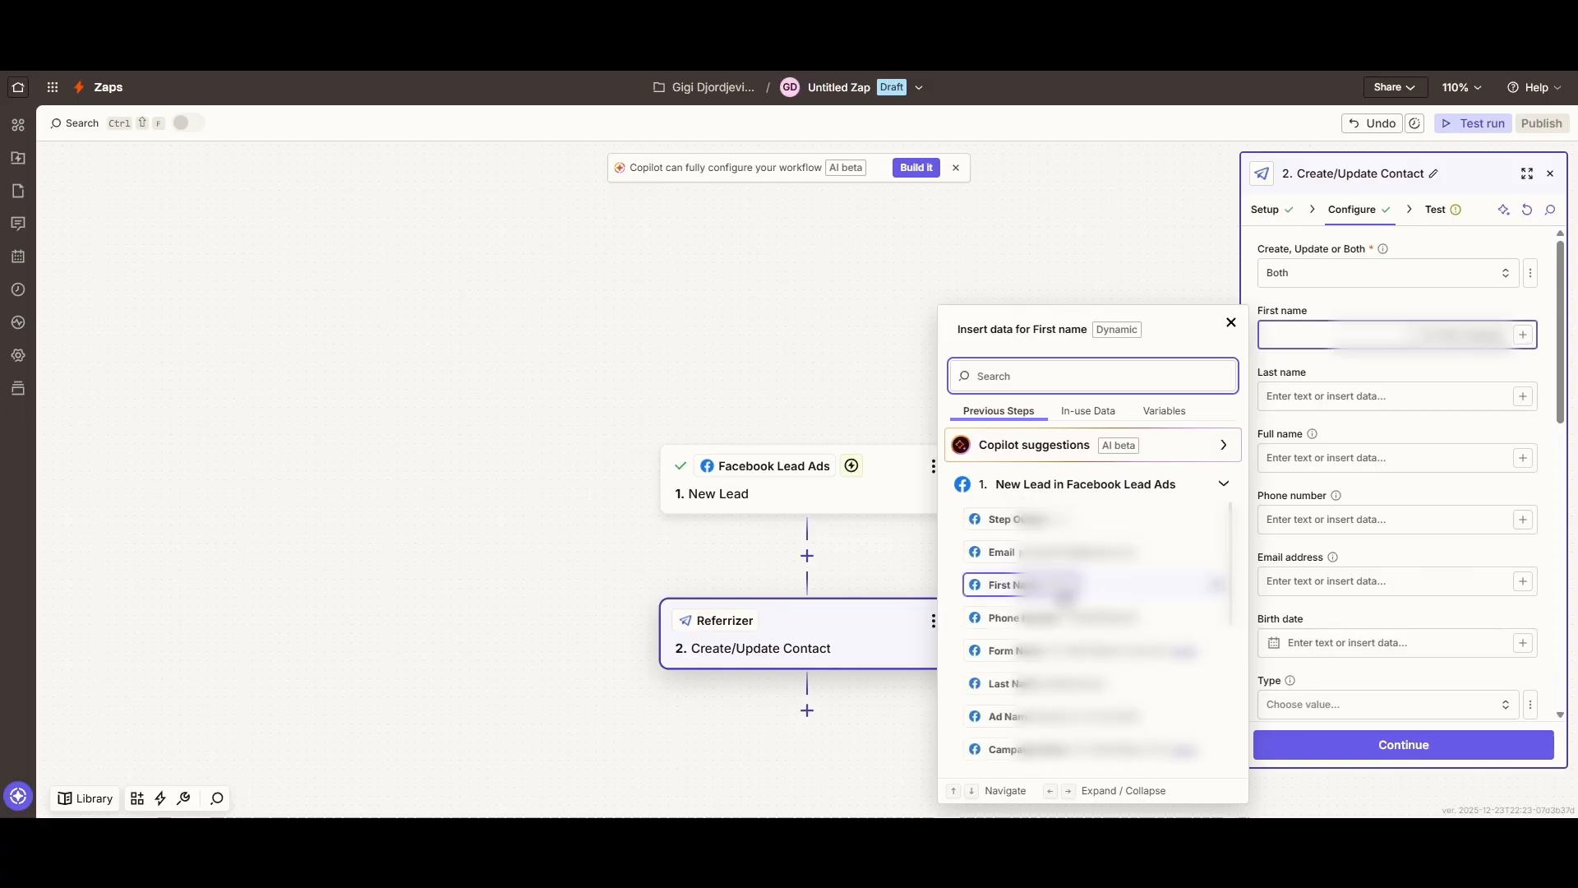
pyautogui.click(1522, 397)
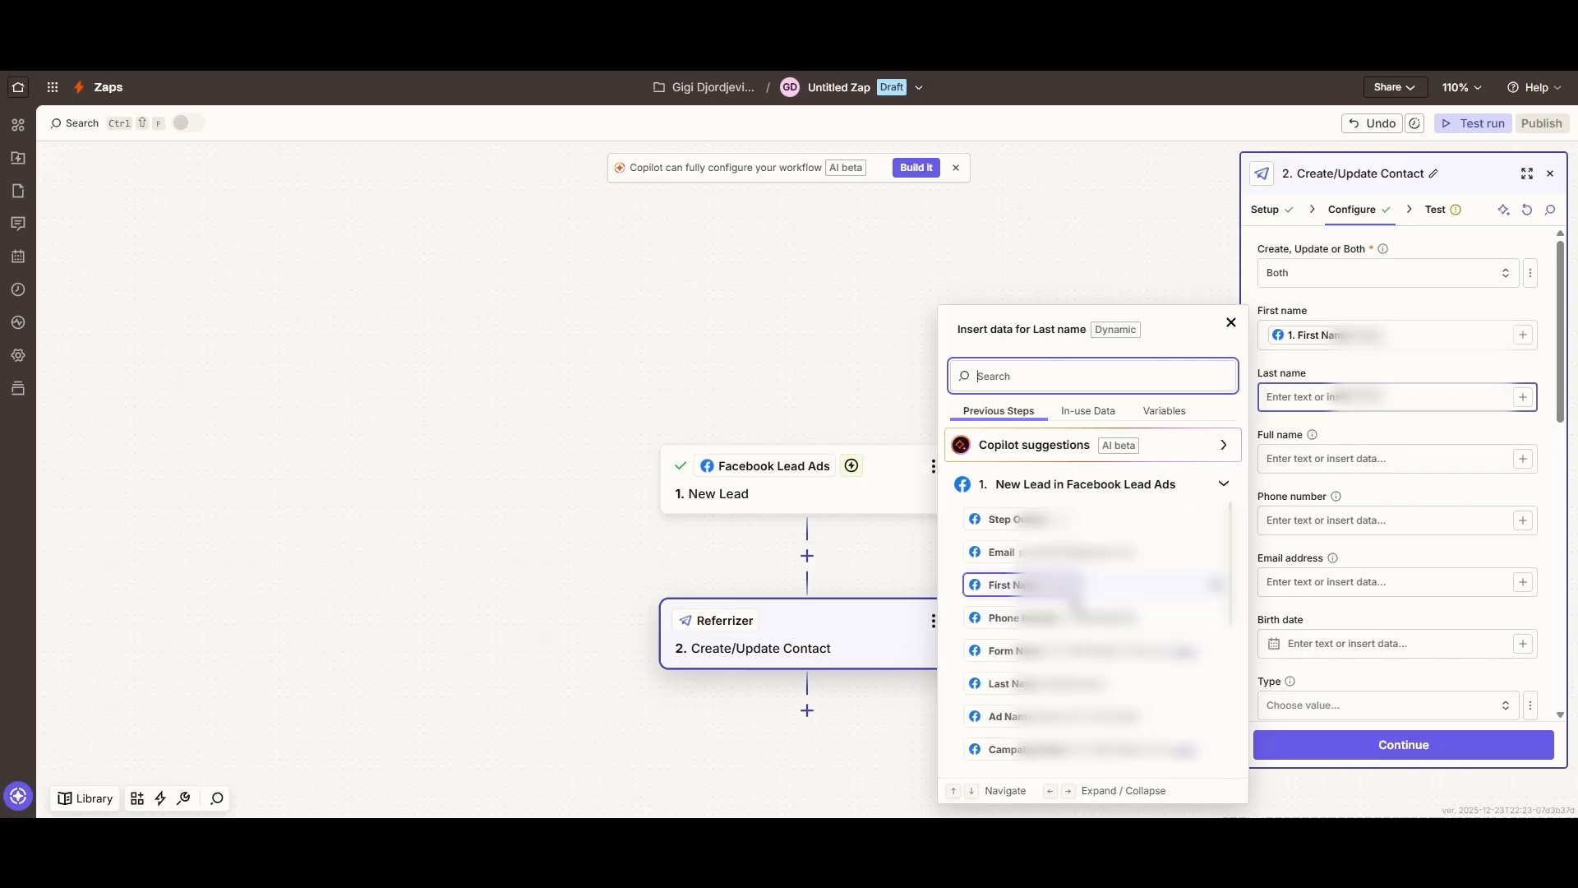
pyautogui.click(1037, 683)
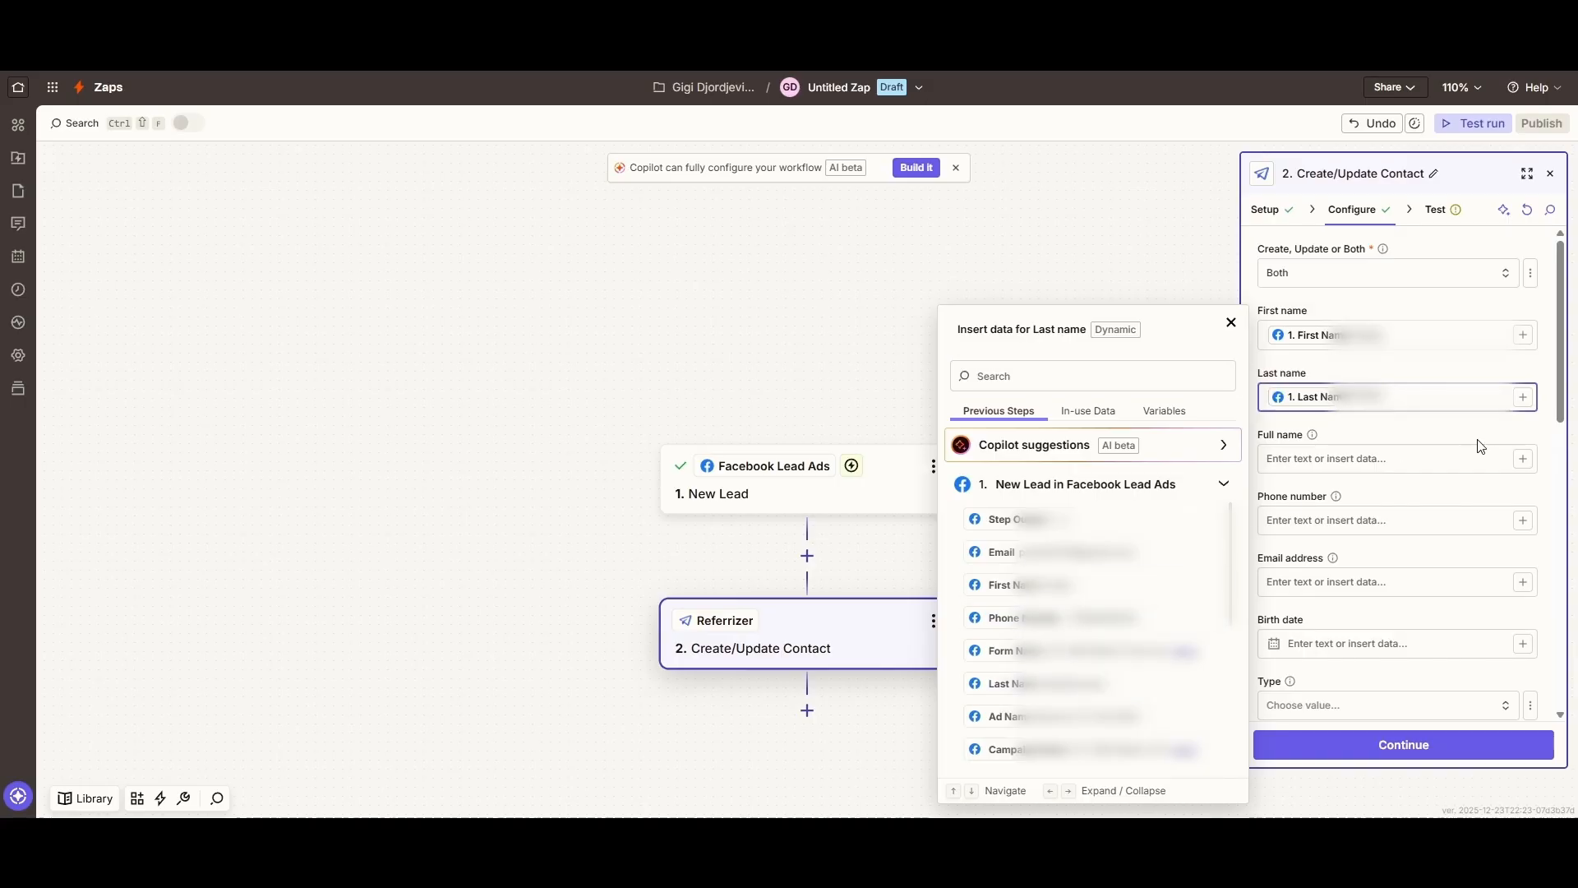
# Map the Phone number and Email address fields to the Phone Number and Email data from the New Lead trigger.
pyautogui.click(1523, 520)
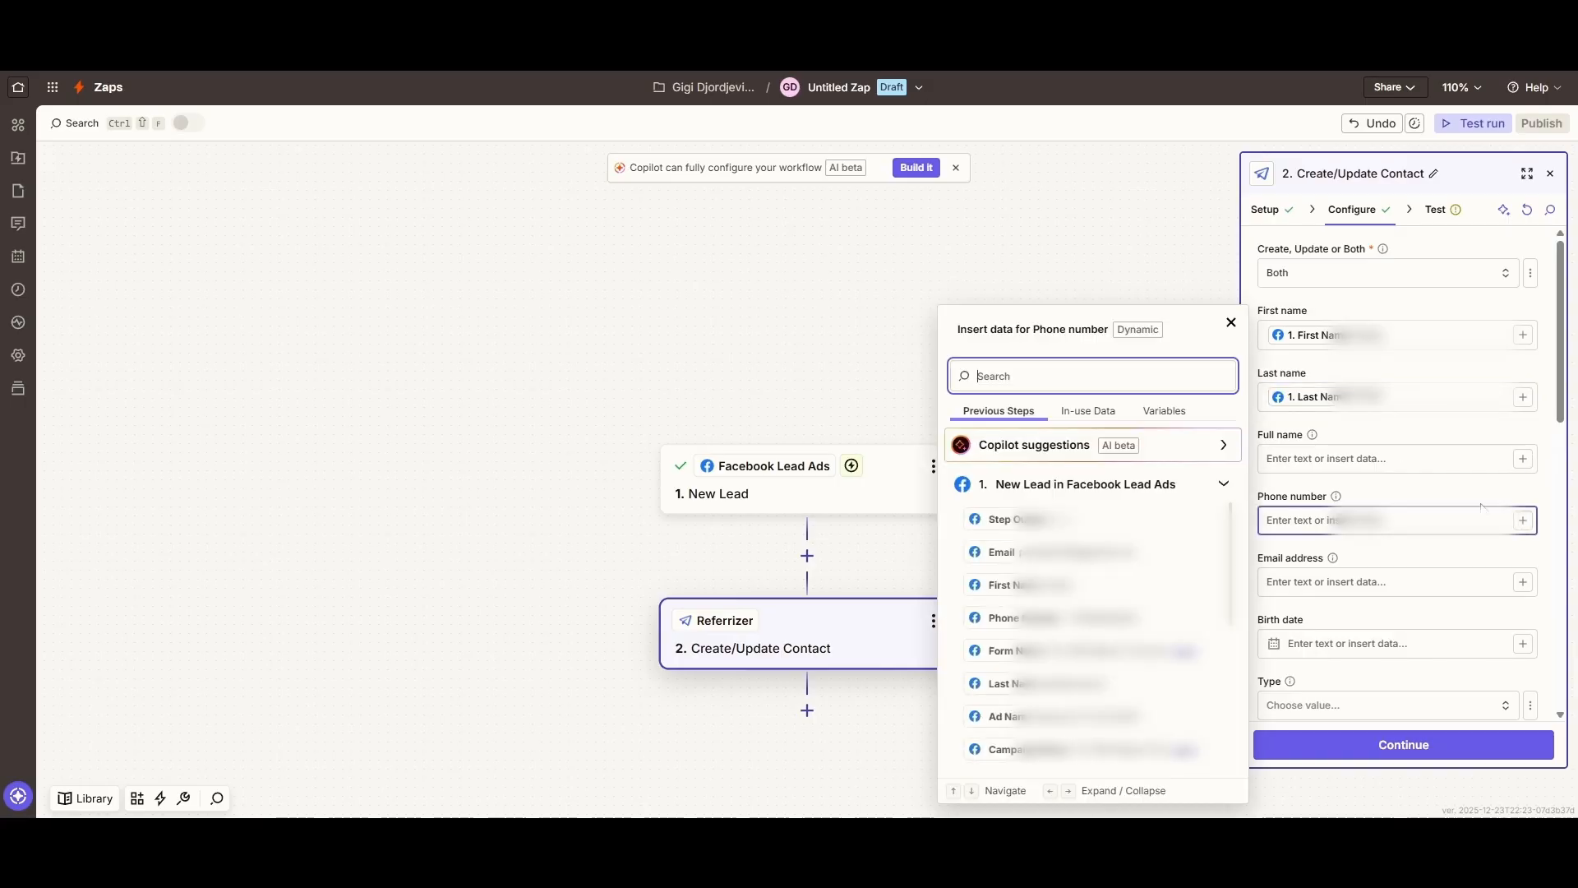
pyautogui.click(1003, 618)
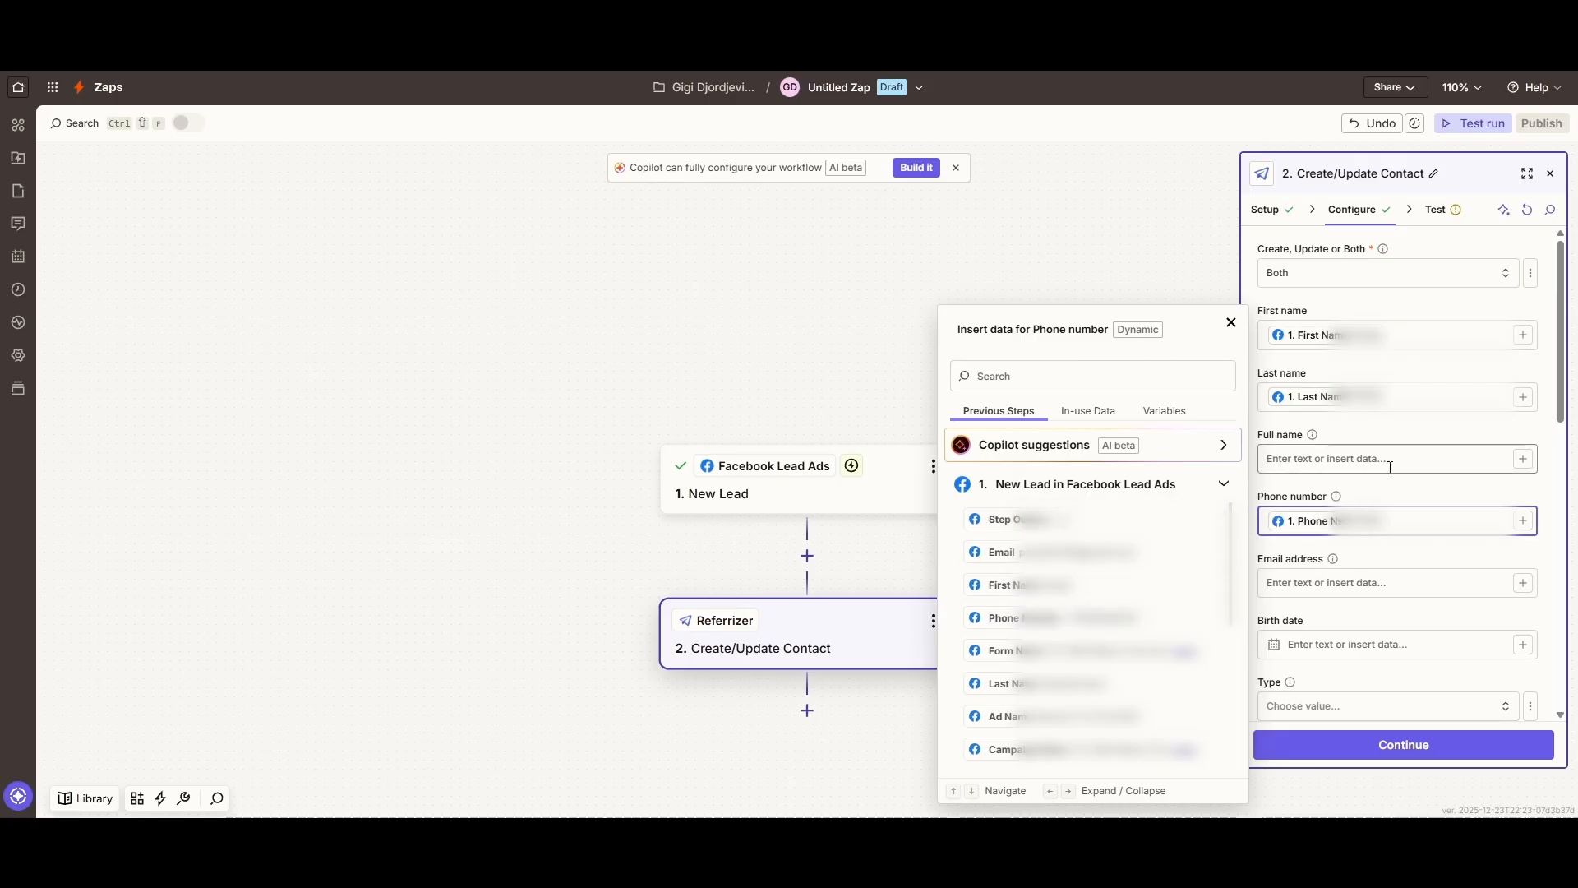
pyautogui.click(1522, 583)
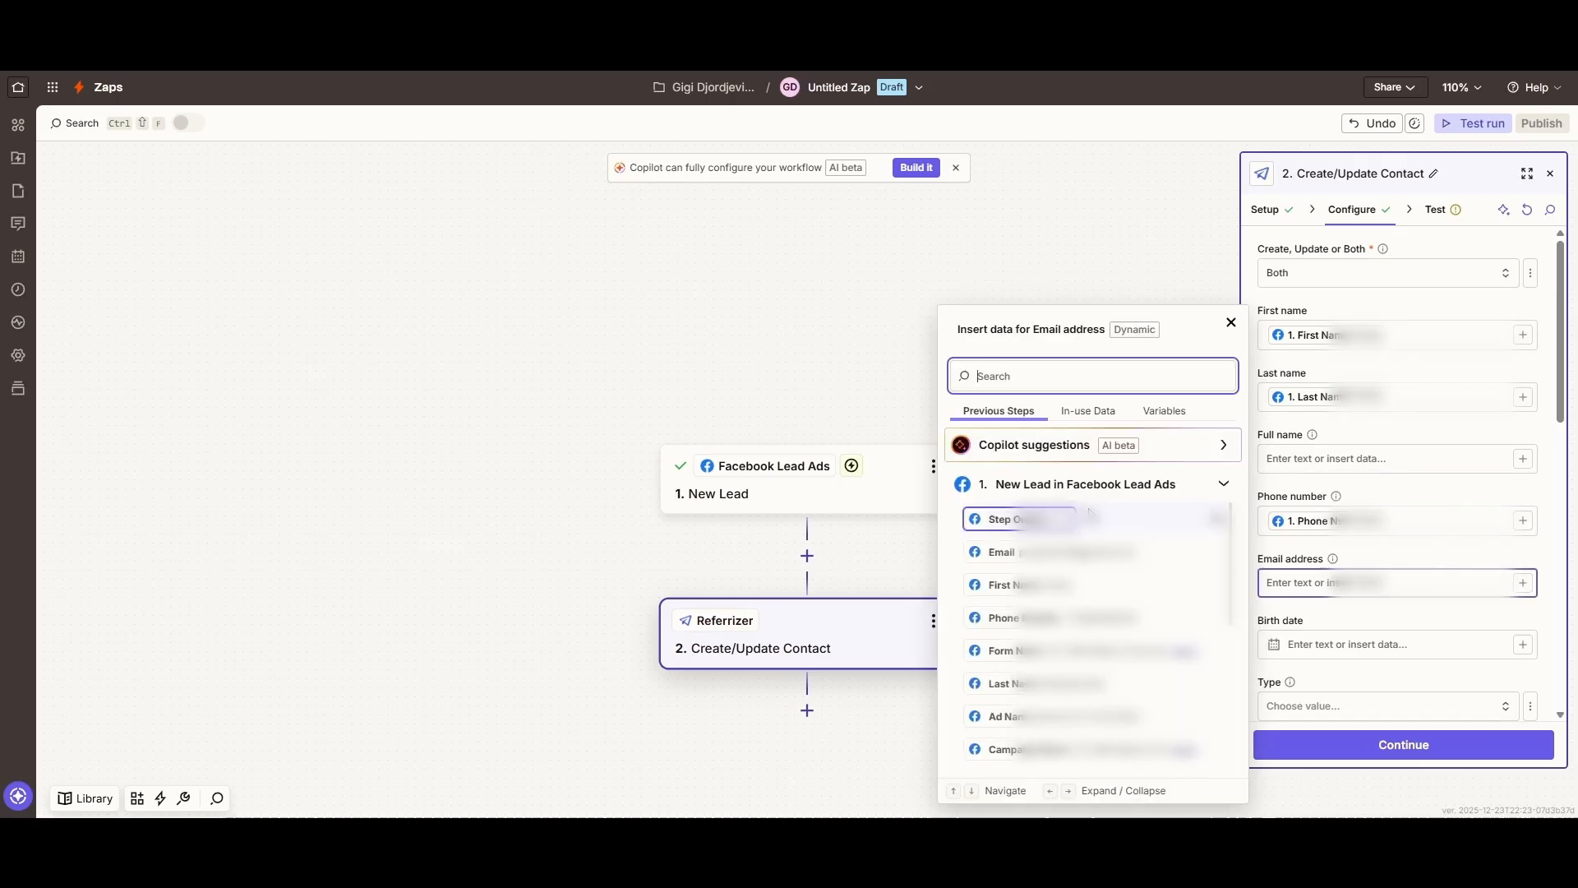
pyautogui.click(1082, 555)
pyautogui.click(1413, 557)
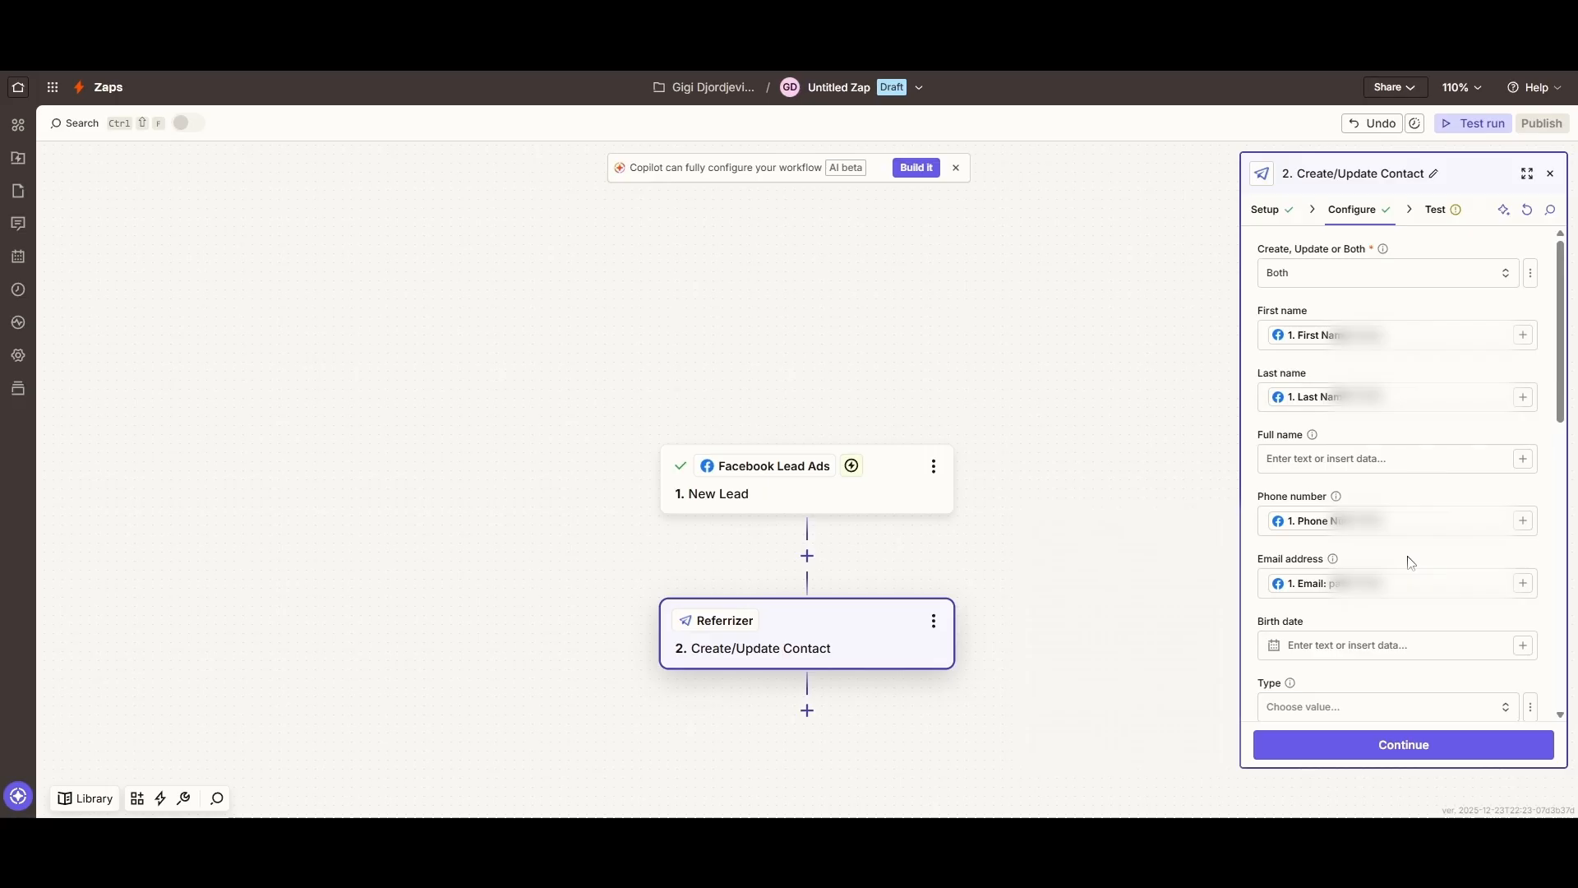
# Set the contact Type to LEADS and add Test Tag under Labels.
pyautogui.scroll(-1, 1411, 566)
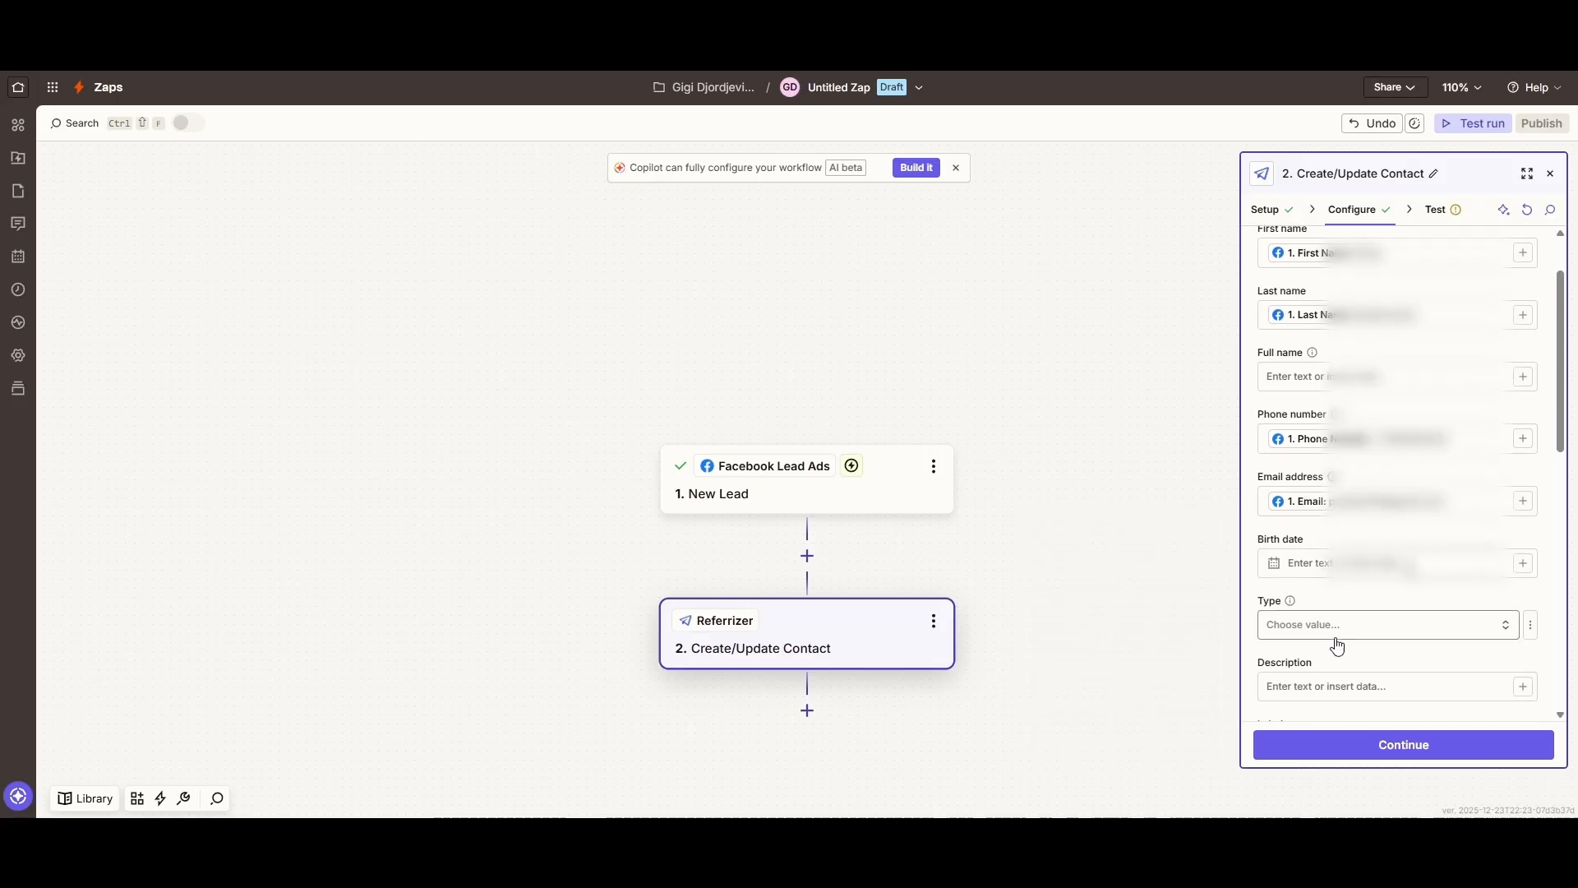
pyautogui.click(1329, 639)
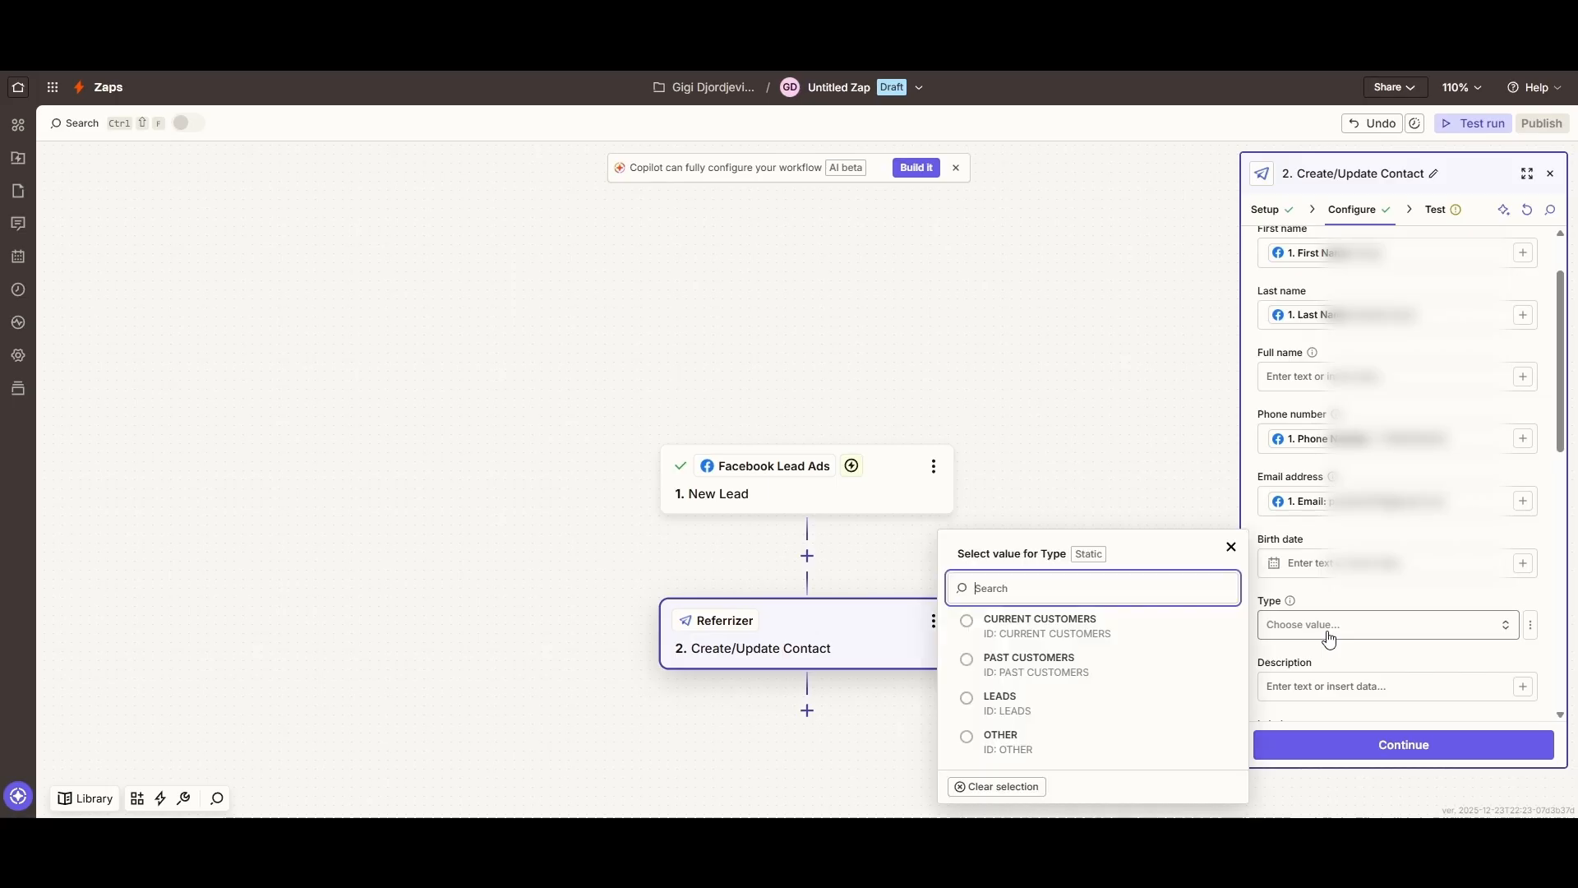
pyautogui.click(1042, 708)
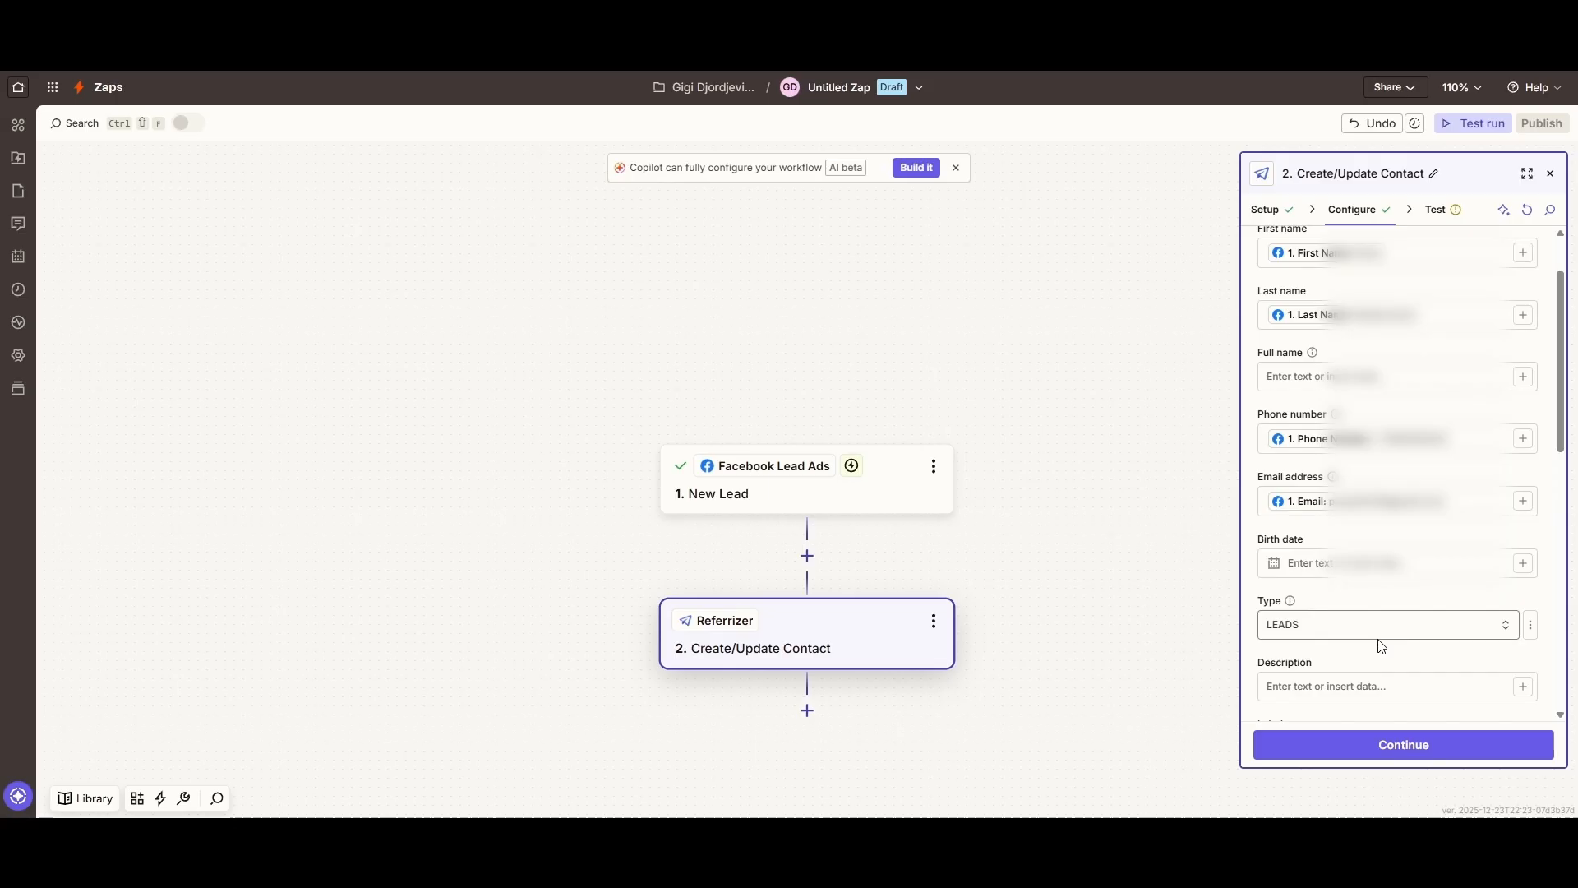
pyautogui.scroll(-2, 1380, 633)
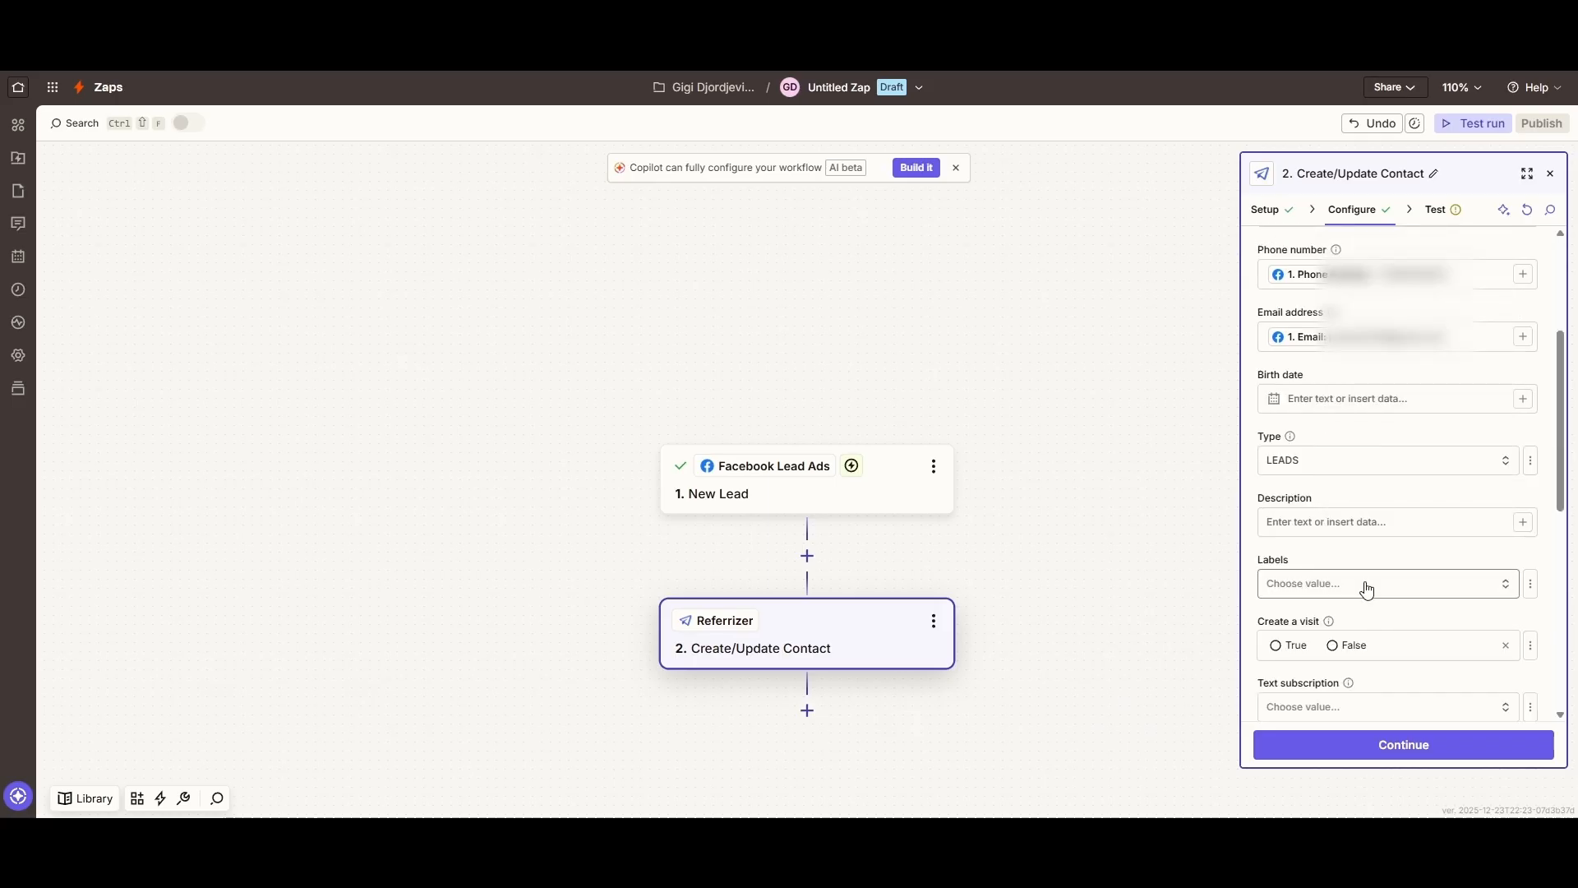
pyautogui.click(1367, 589)
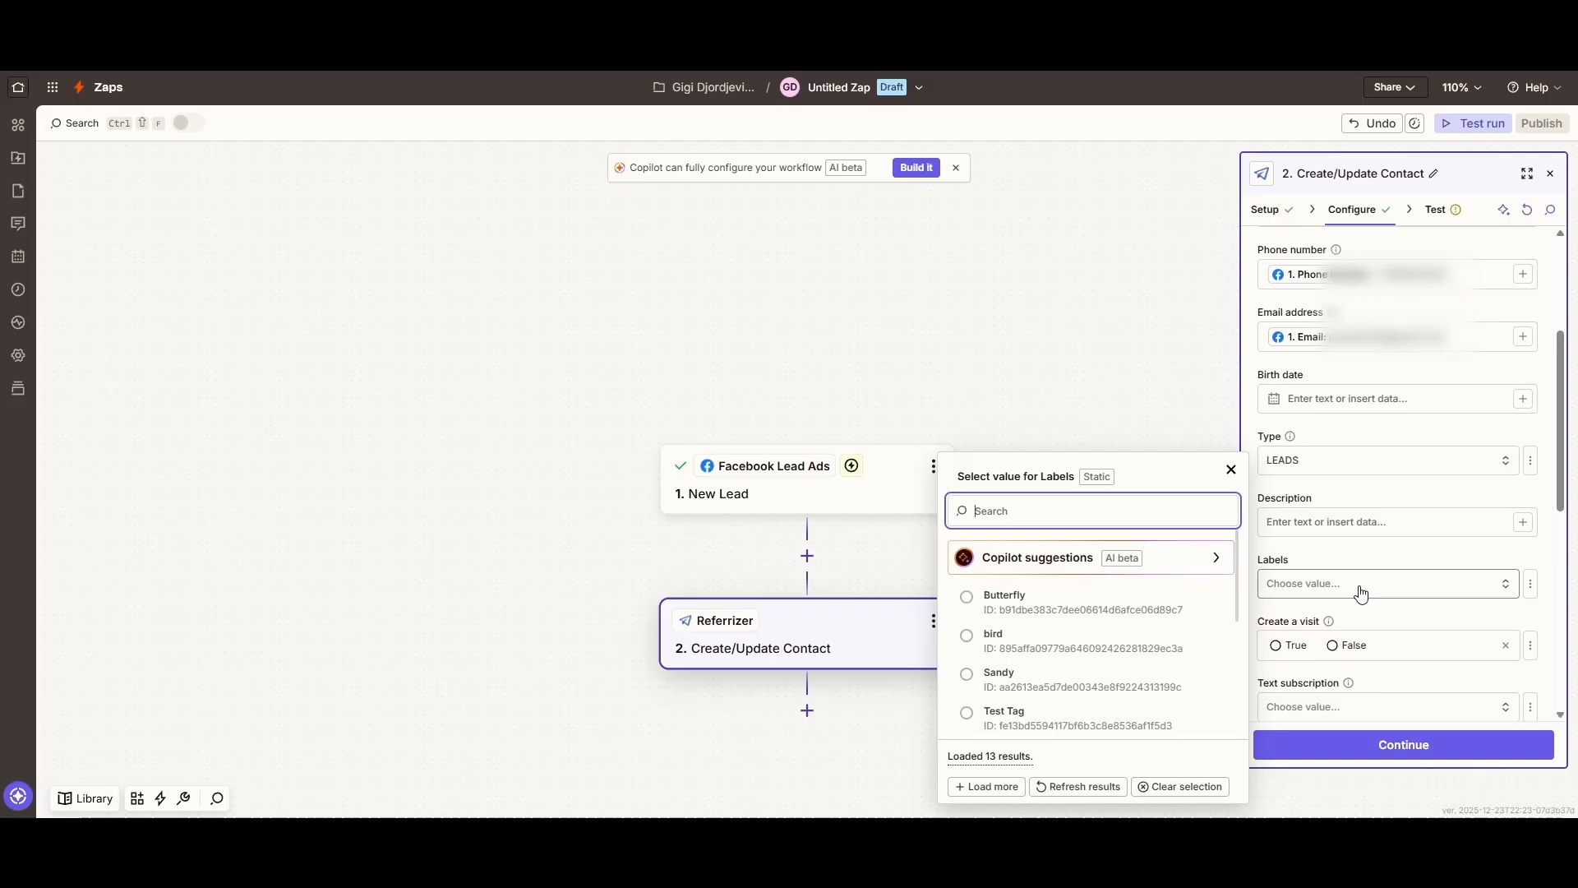
pyautogui.click(1093, 713)
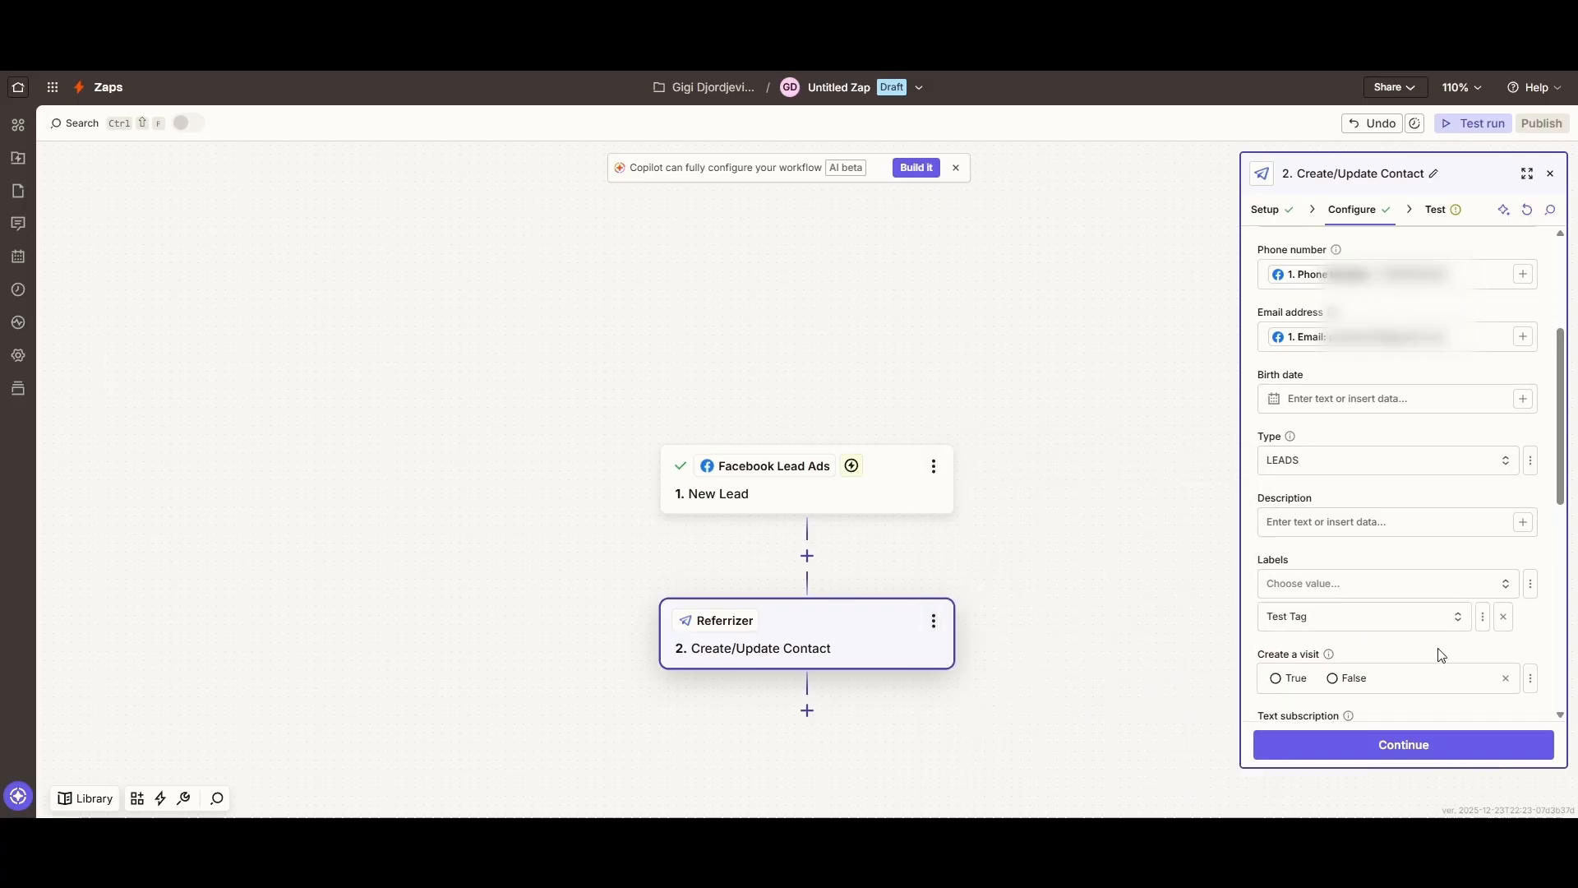
# Set Create a visit to False and enter TC as the Referral value.
pyautogui.scroll(-2, 1359, 549)
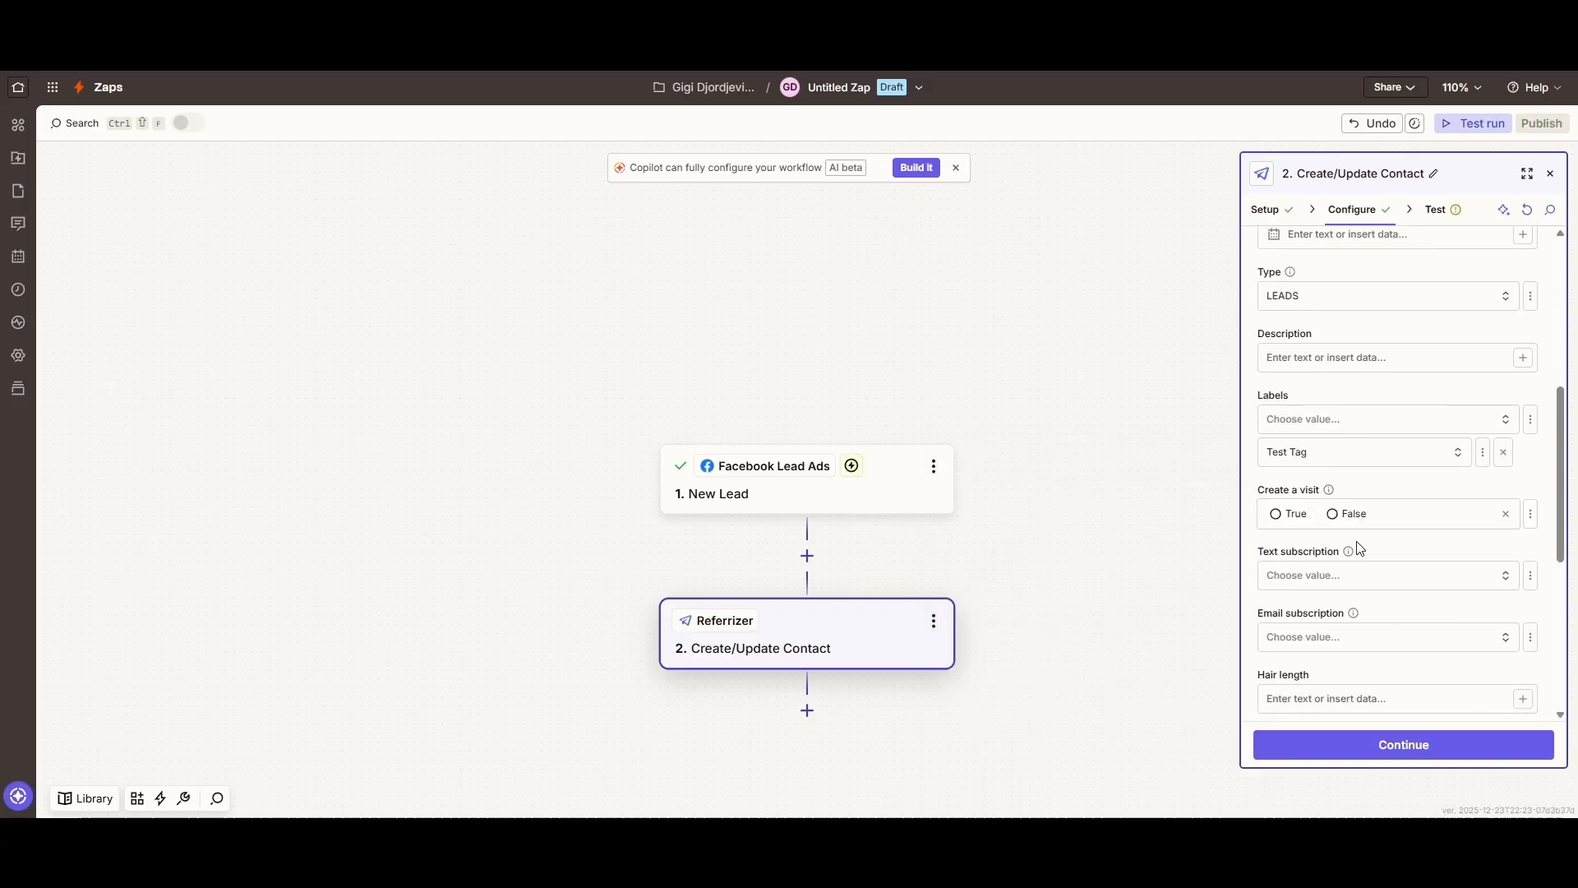
pyautogui.click(1340, 515)
pyautogui.click(1291, 693)
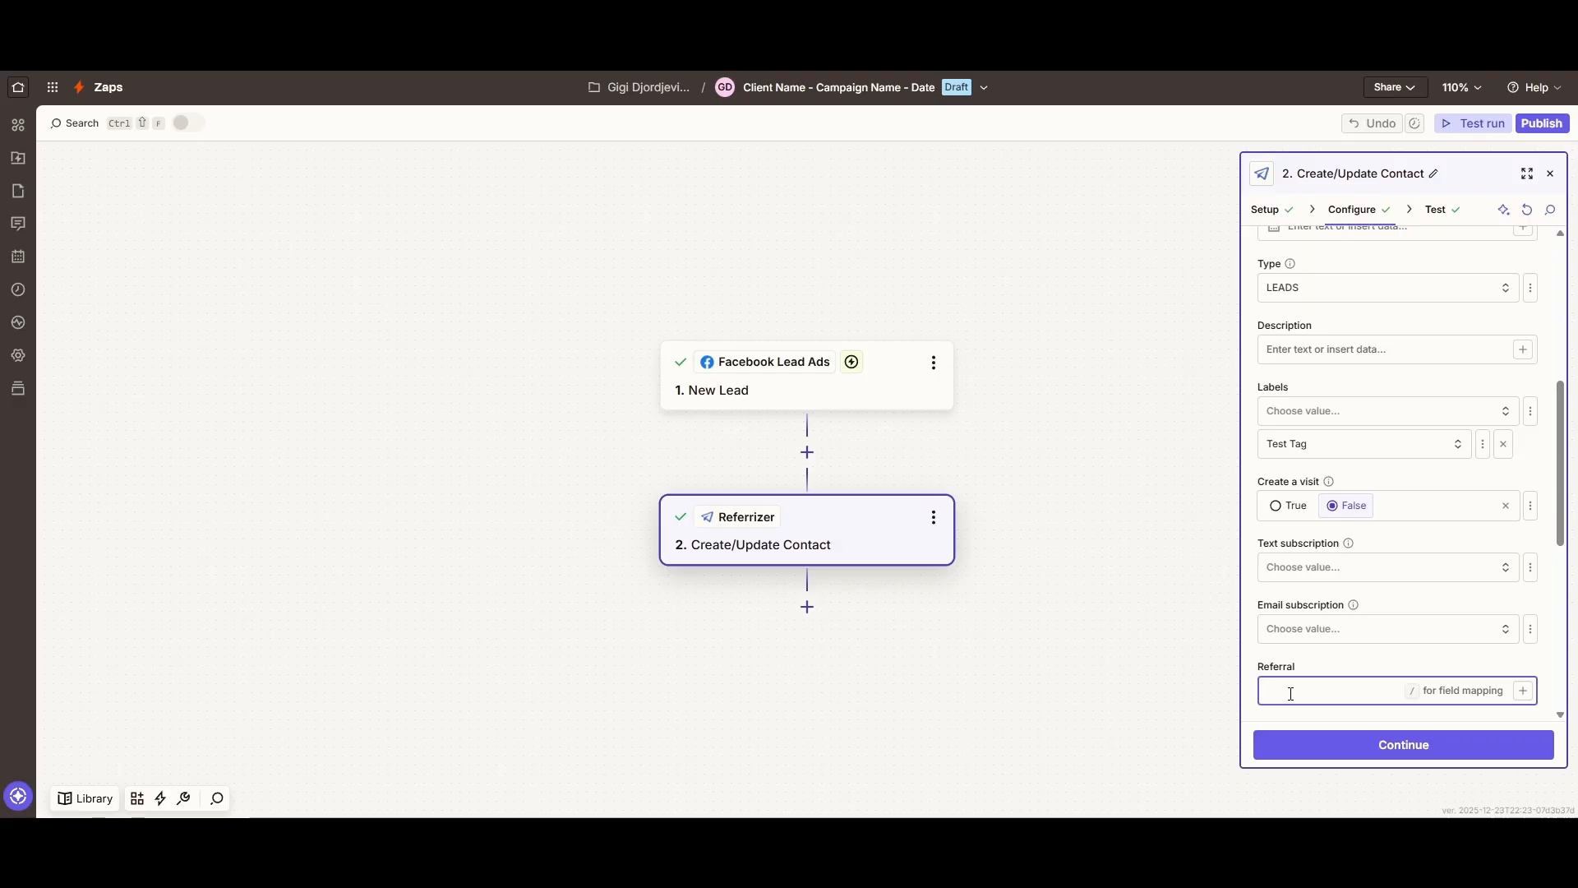
pyautogui.write('TC')
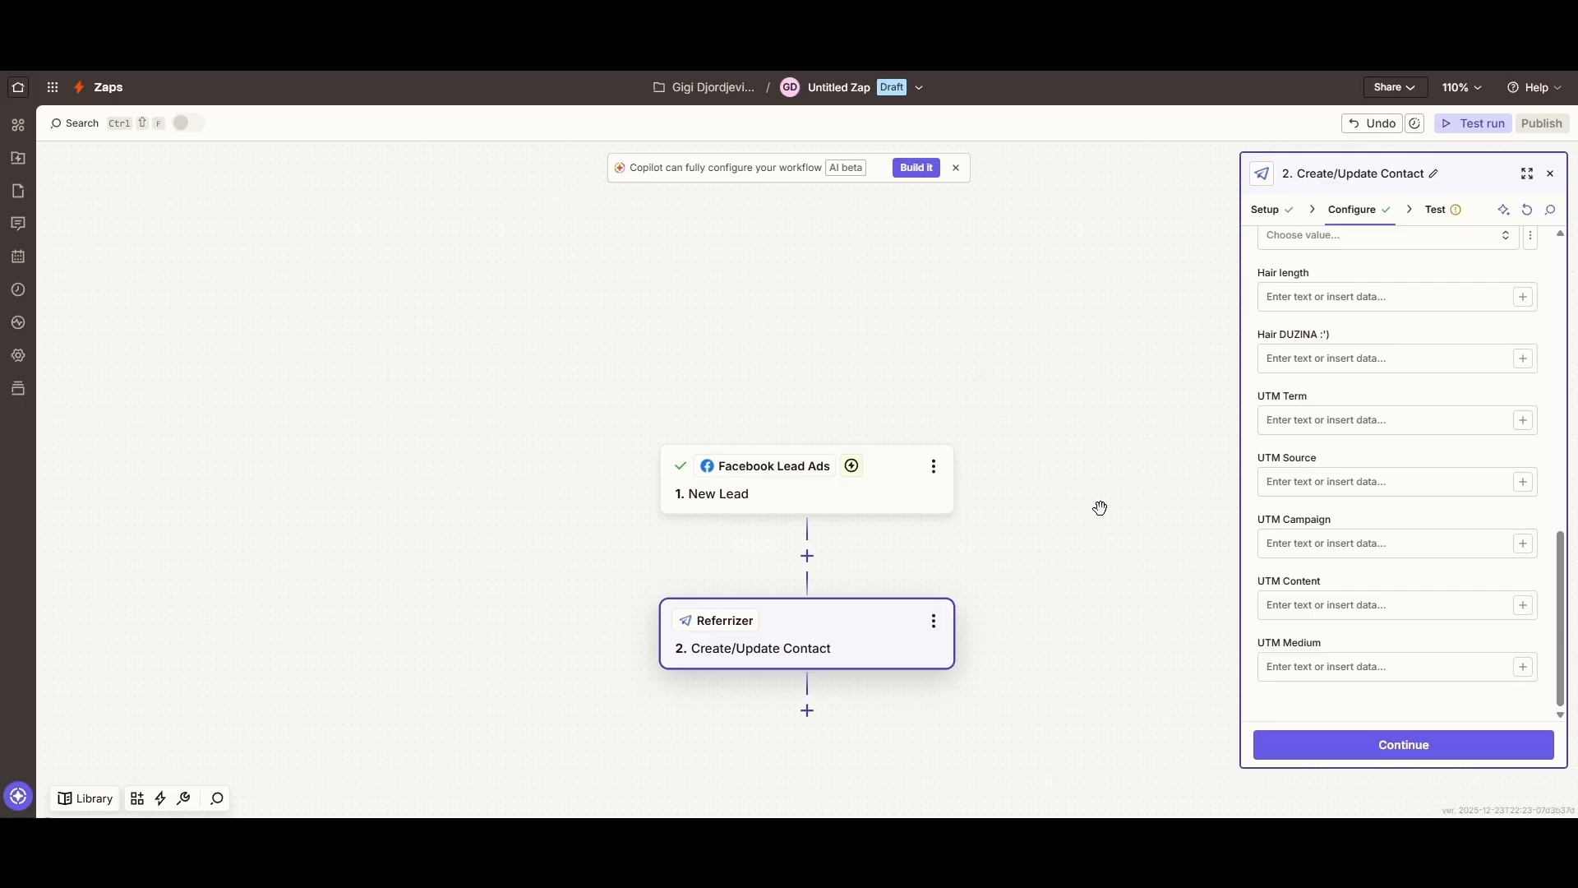
# Set UTM Source to Meta and map UTM Medium to the lead's Ad Name.
pyautogui.click(1320, 482)
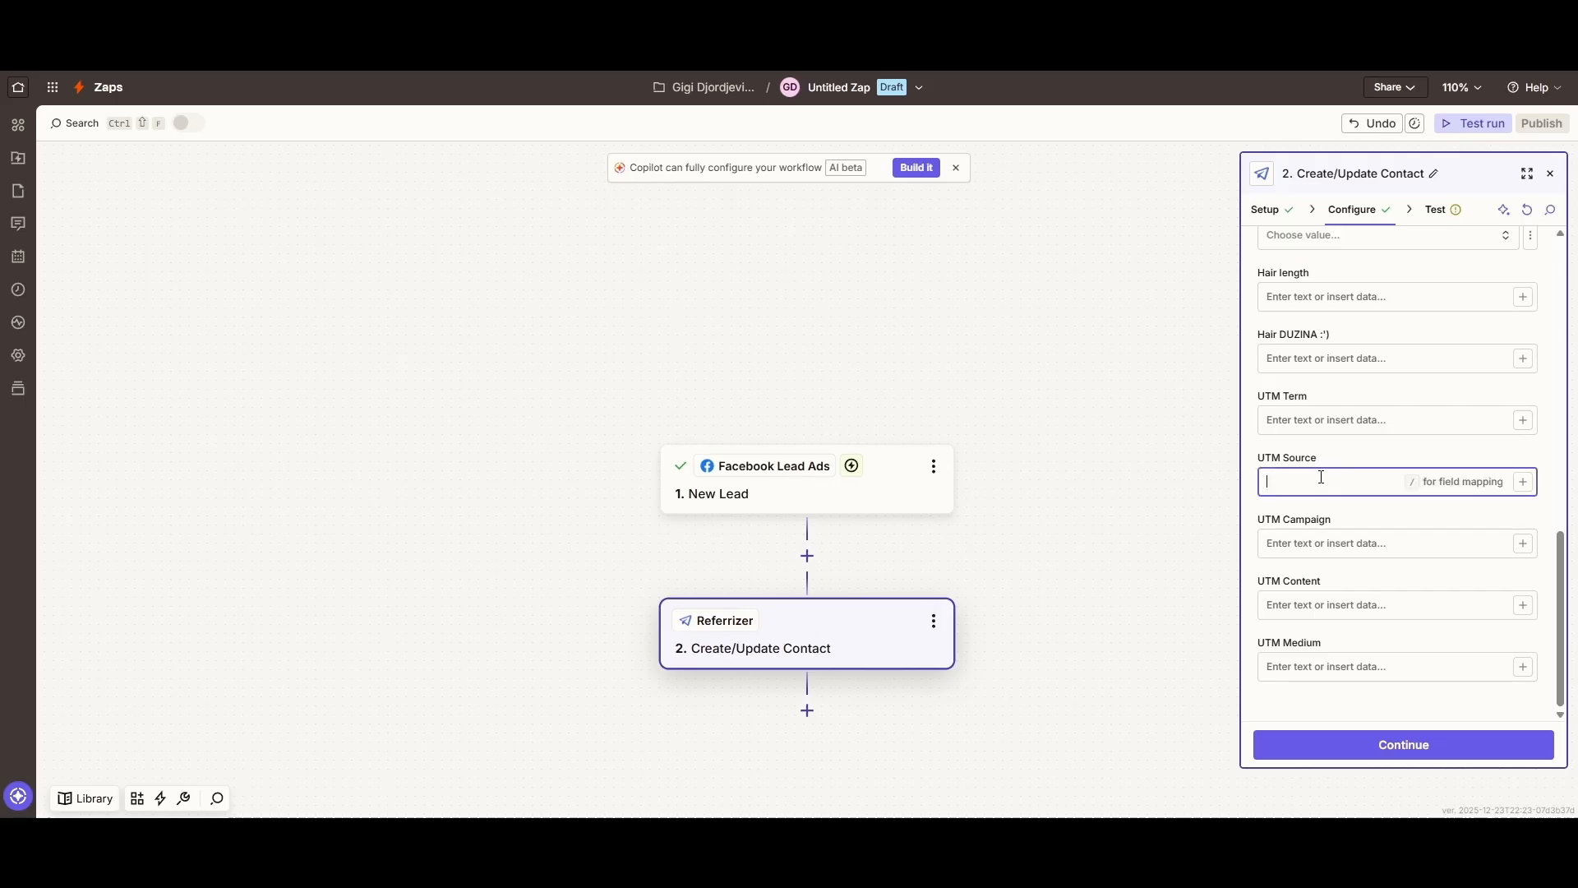
pyautogui.write('Meta')
pyautogui.click(1486, 667)
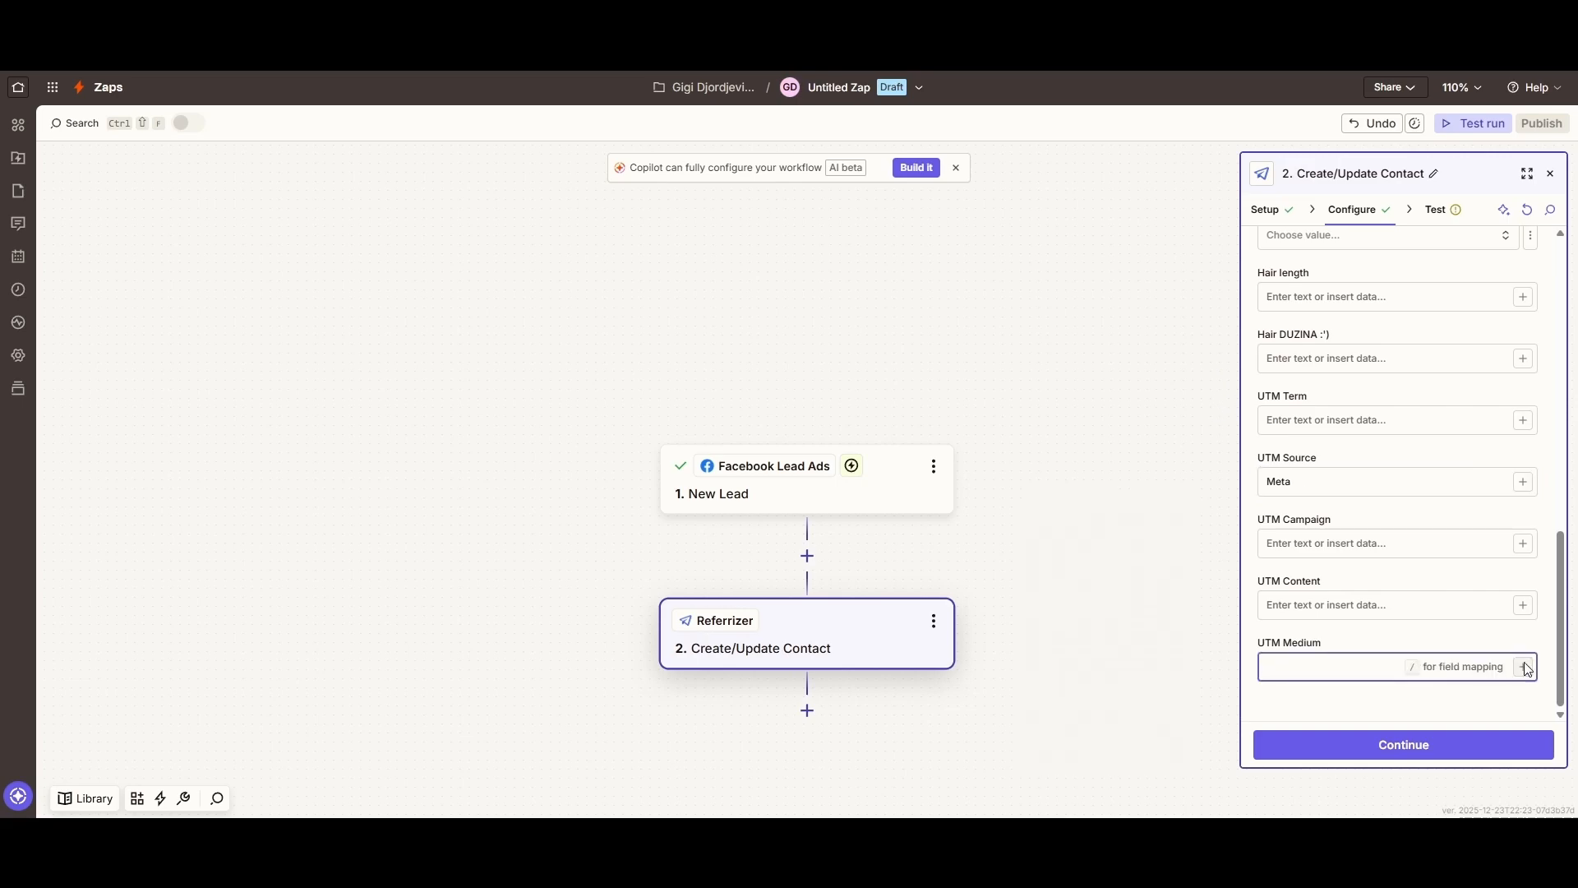
pyautogui.click(1524, 667)
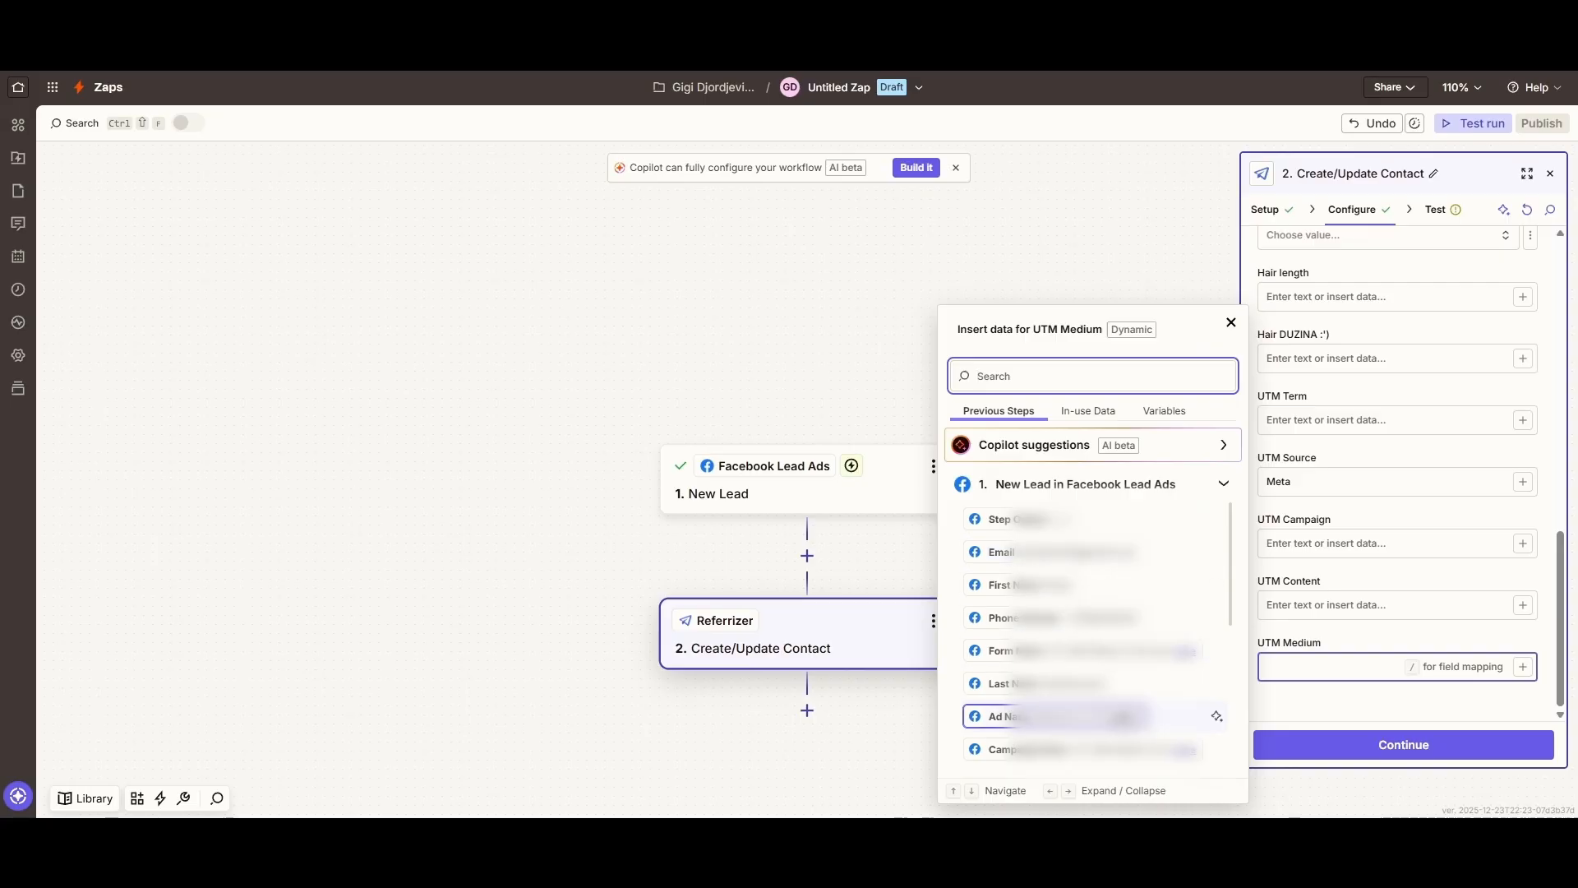
pyautogui.click(1122, 716)
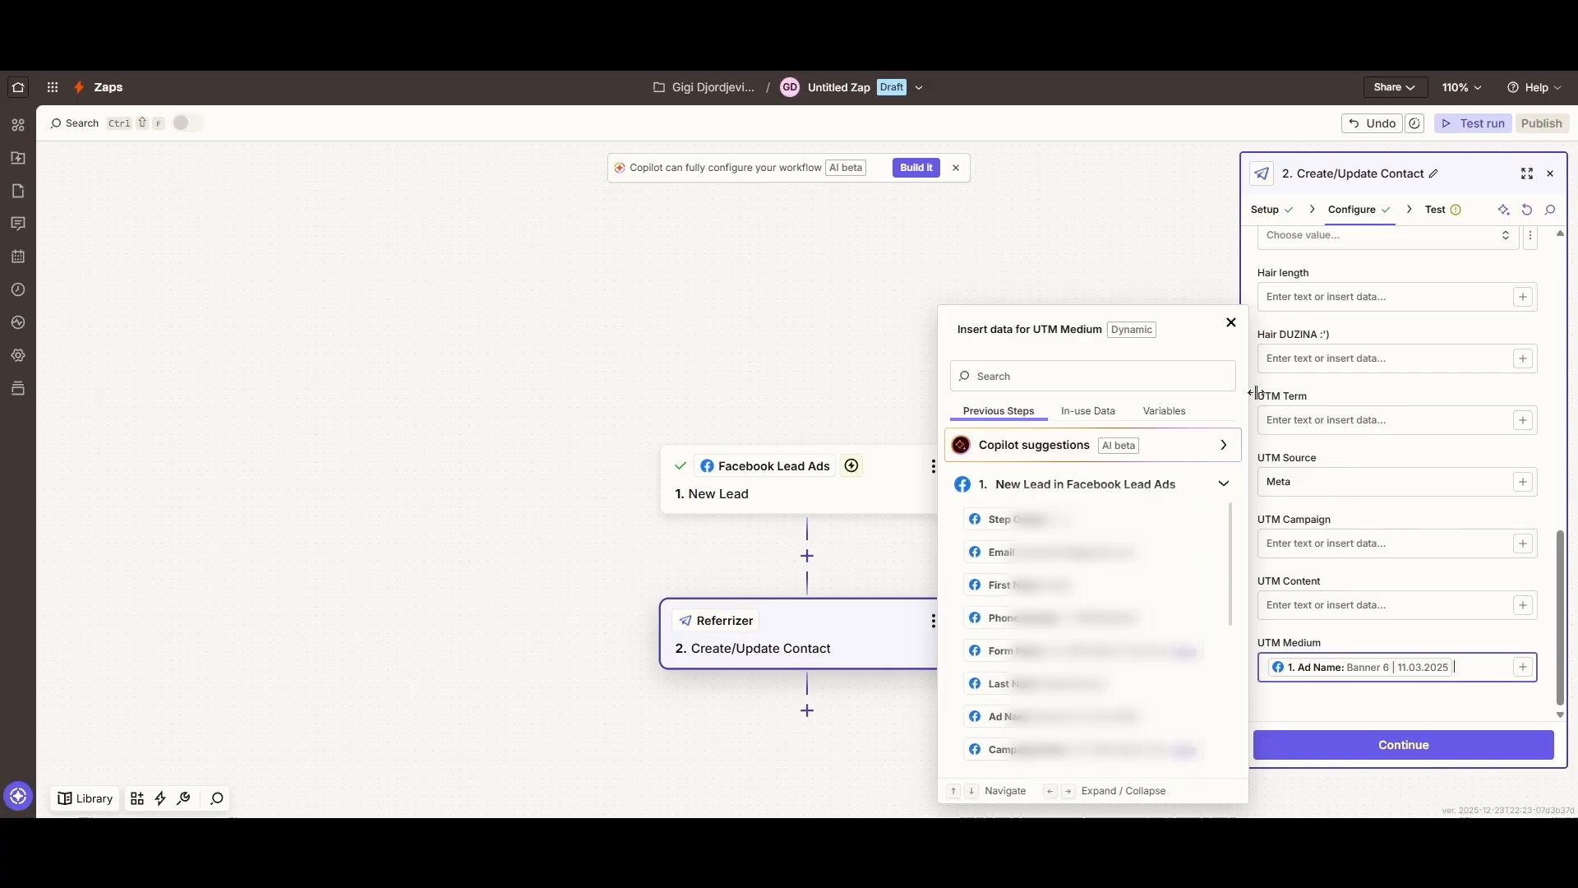
# Map UTM Term to the lead's Adset Name and UTM Campaign to its Campaign Name.
pyautogui.click(1520, 421)
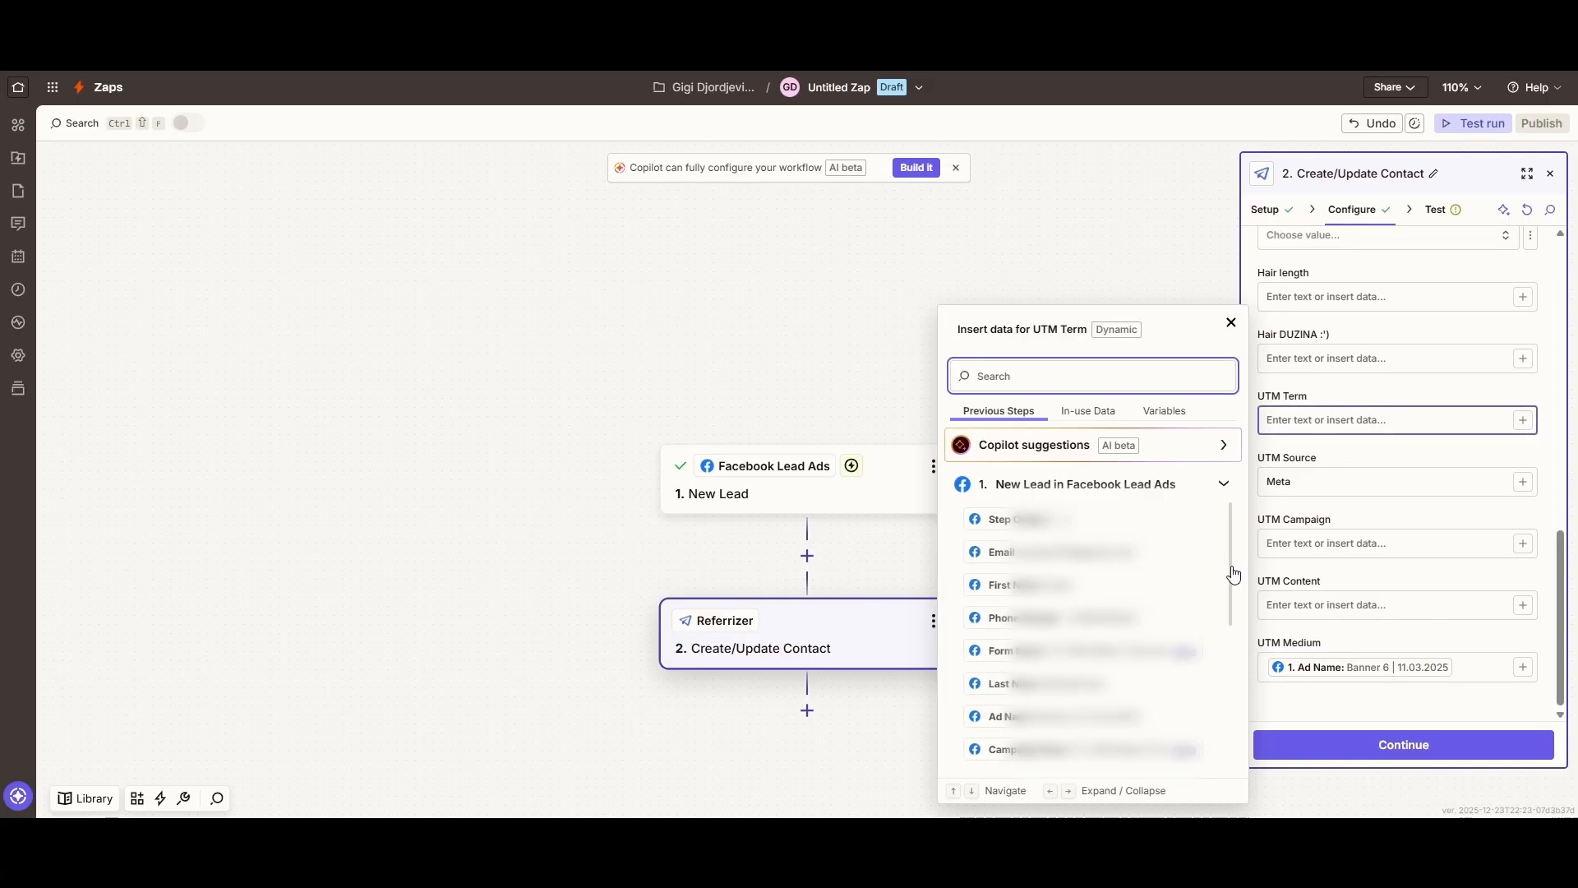
pyautogui.scroll(-2, 1229, 569)
pyautogui.scroll(-2, 1109, 608)
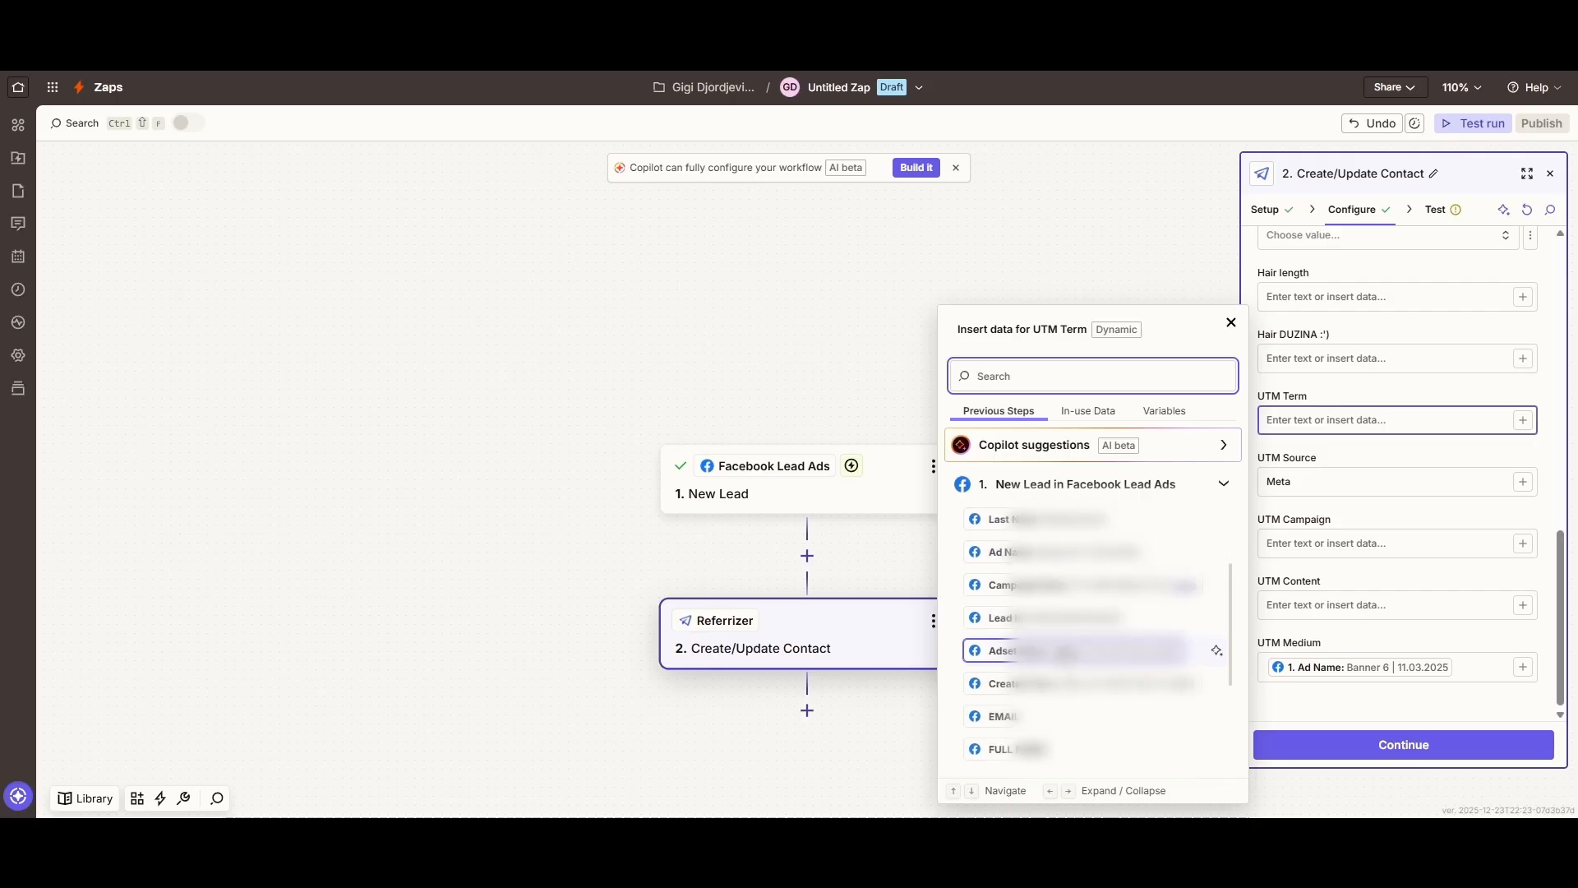
pyautogui.click(1064, 653)
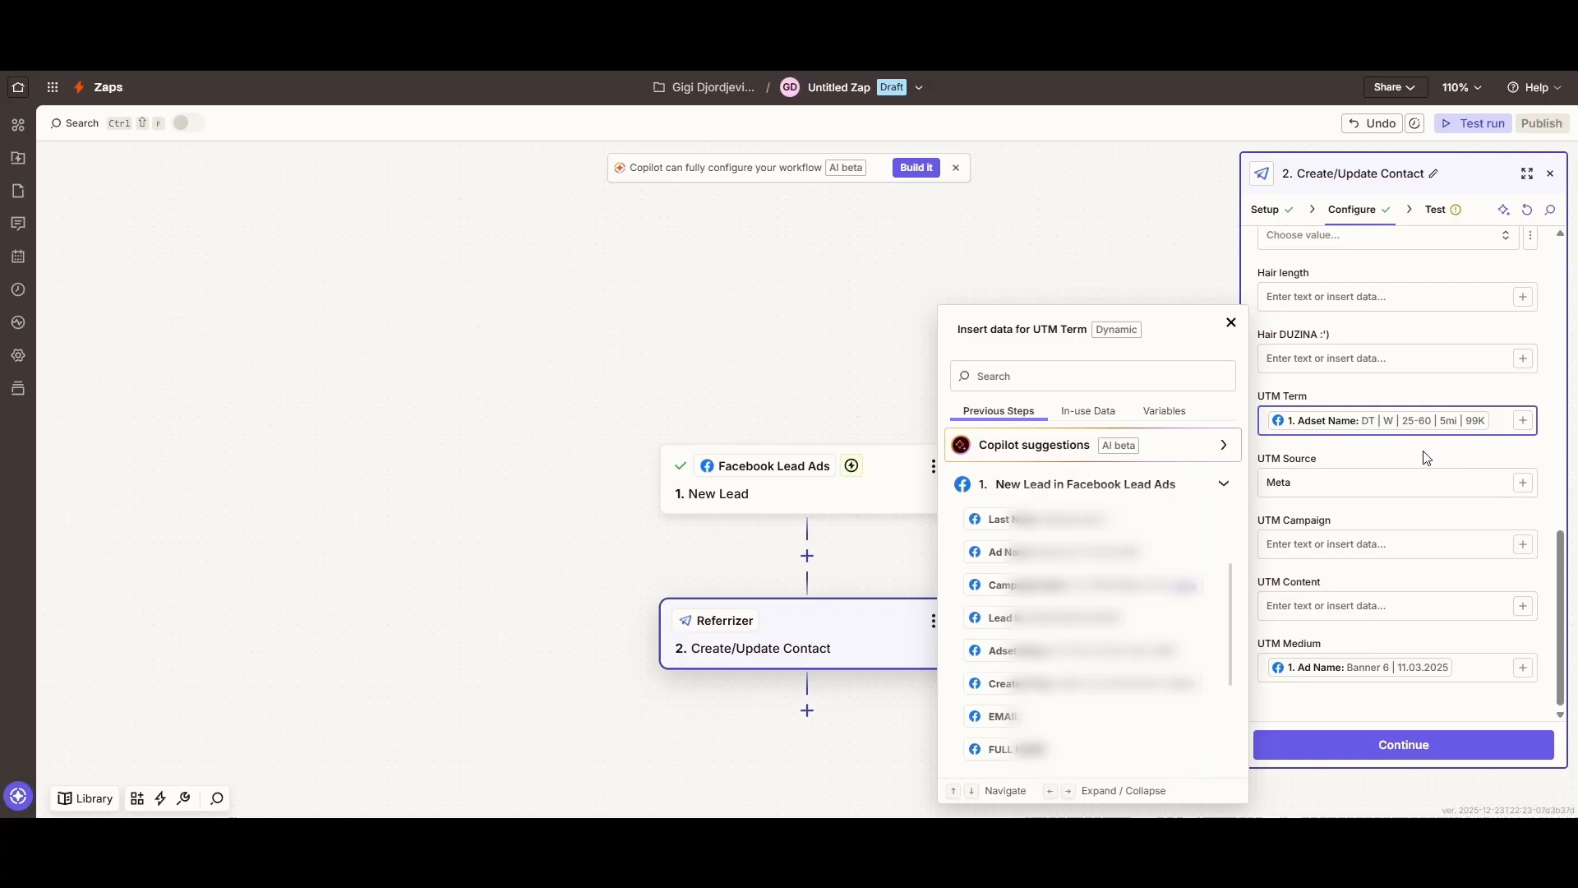
pyautogui.click(1525, 545)
pyautogui.scroll(-1, 1085, 592)
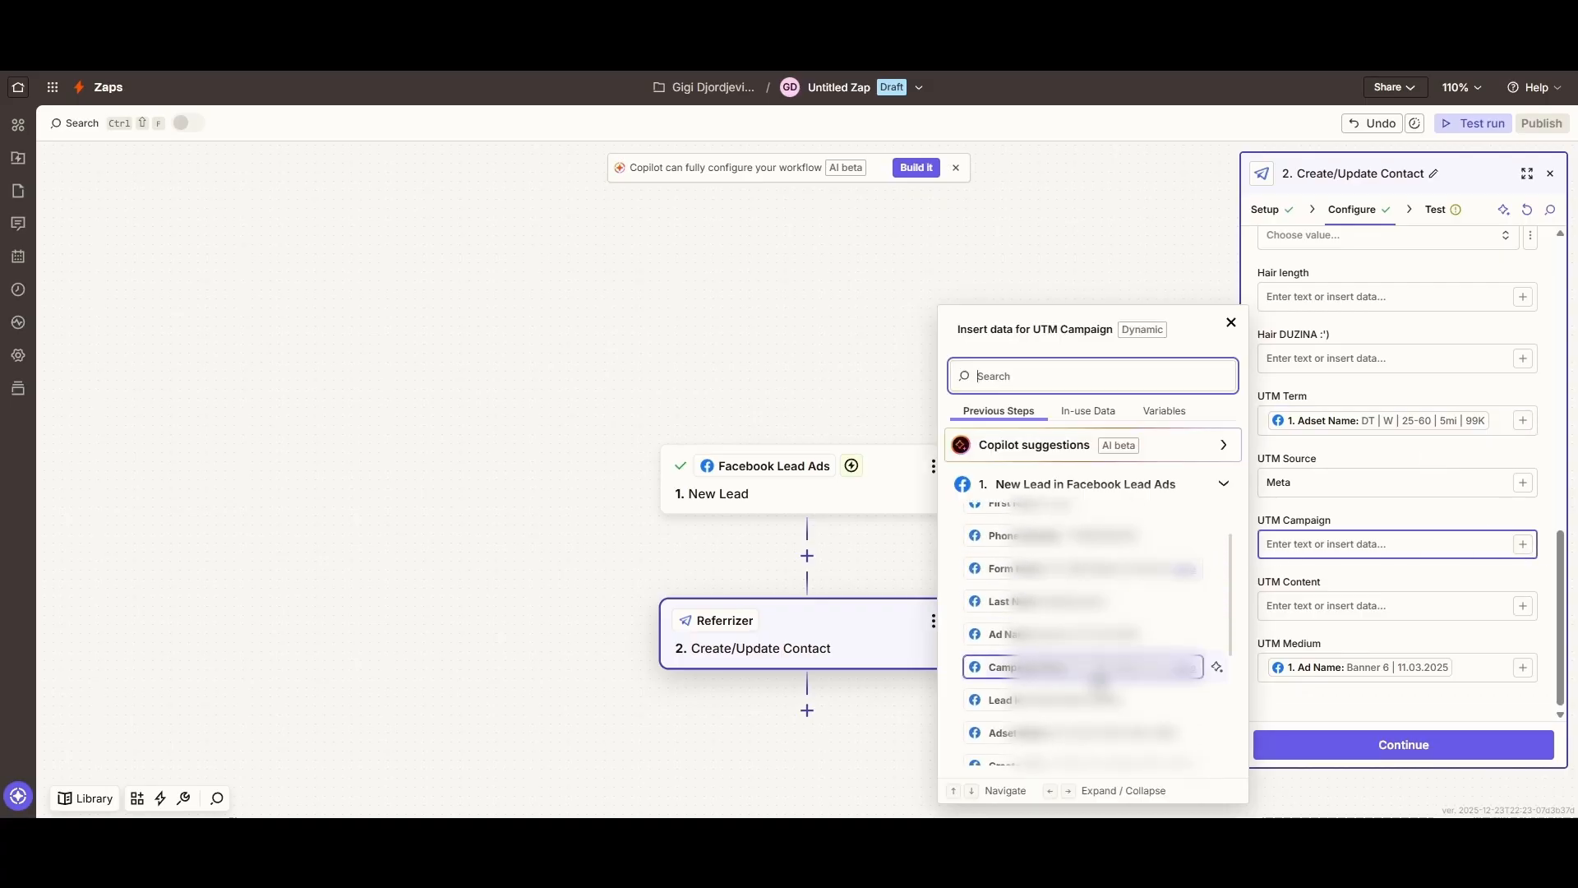
pyautogui.click(1101, 668)
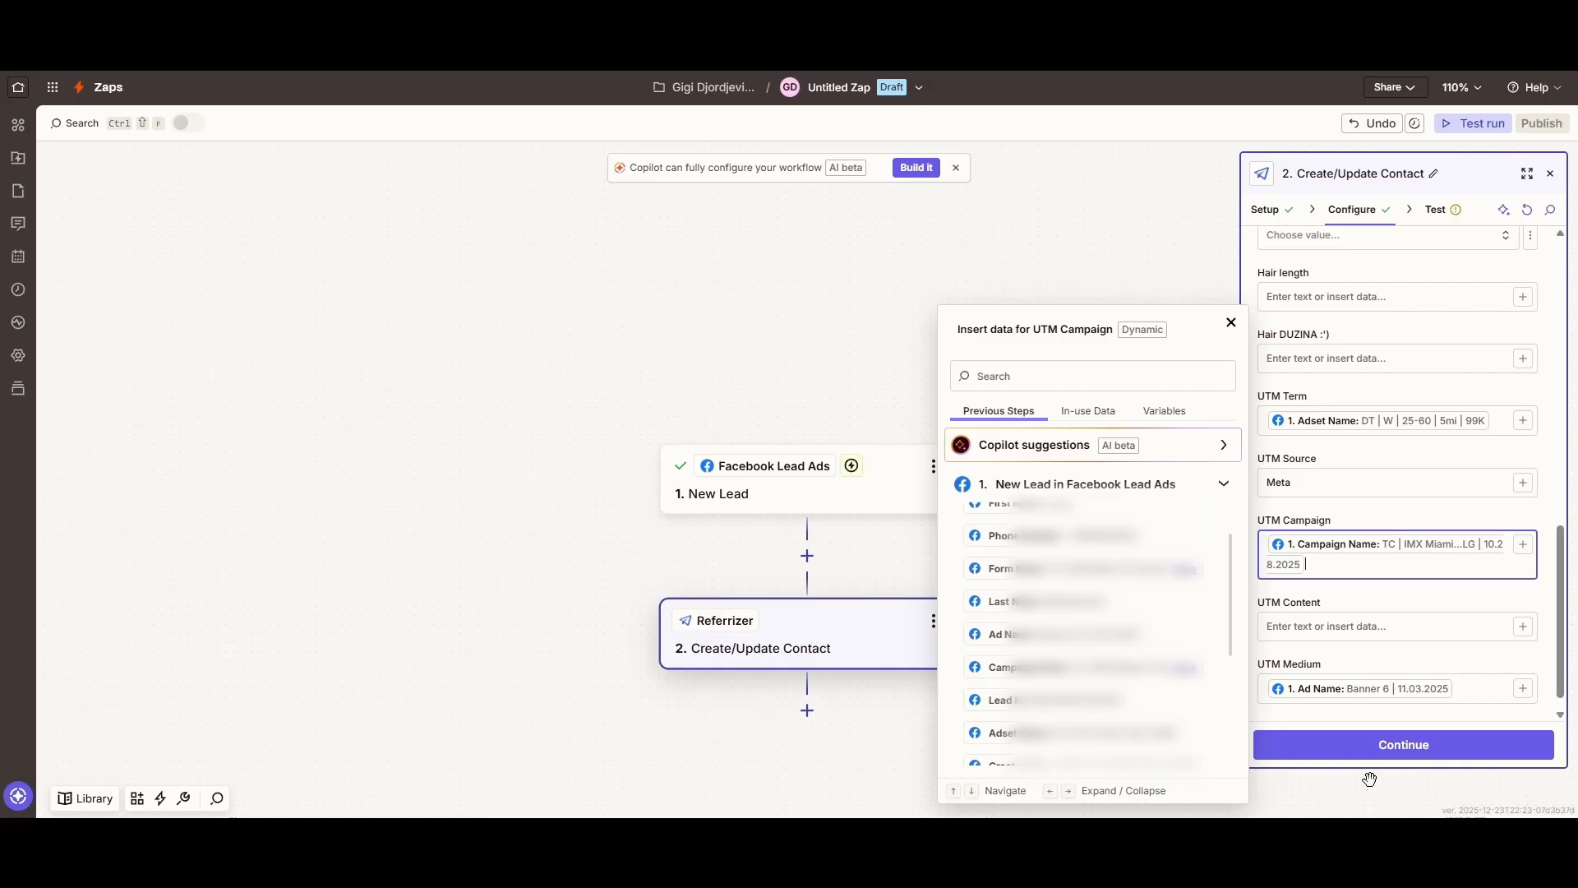
# Finish configuring the Create/Update Contact action and test it by sending the contact to Referrizer.
pyautogui.click(1368, 750)
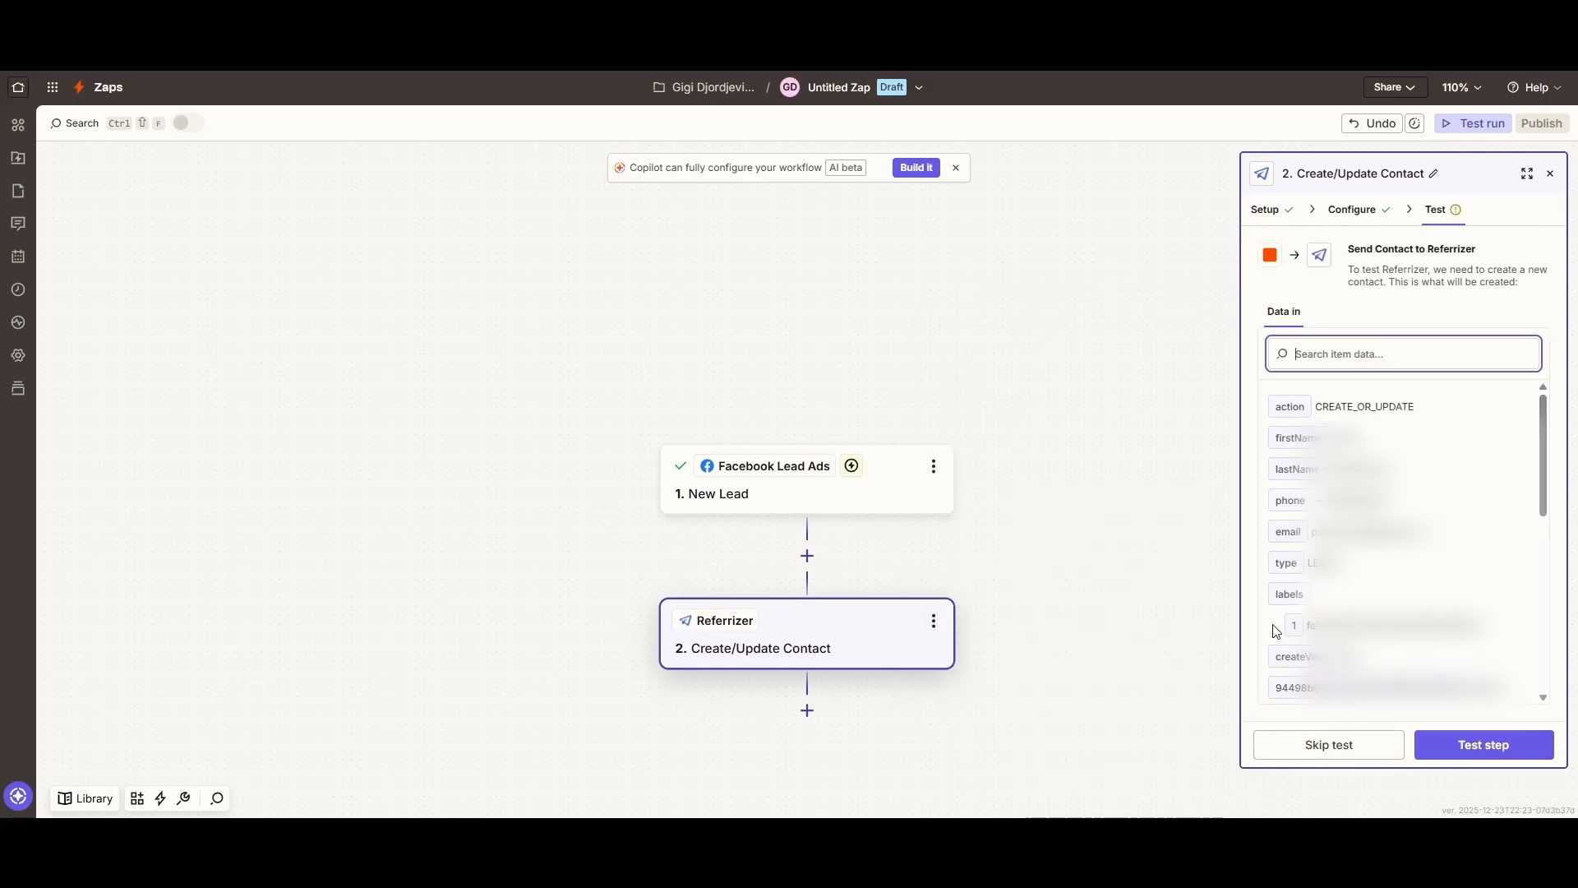
pyautogui.click(1460, 750)
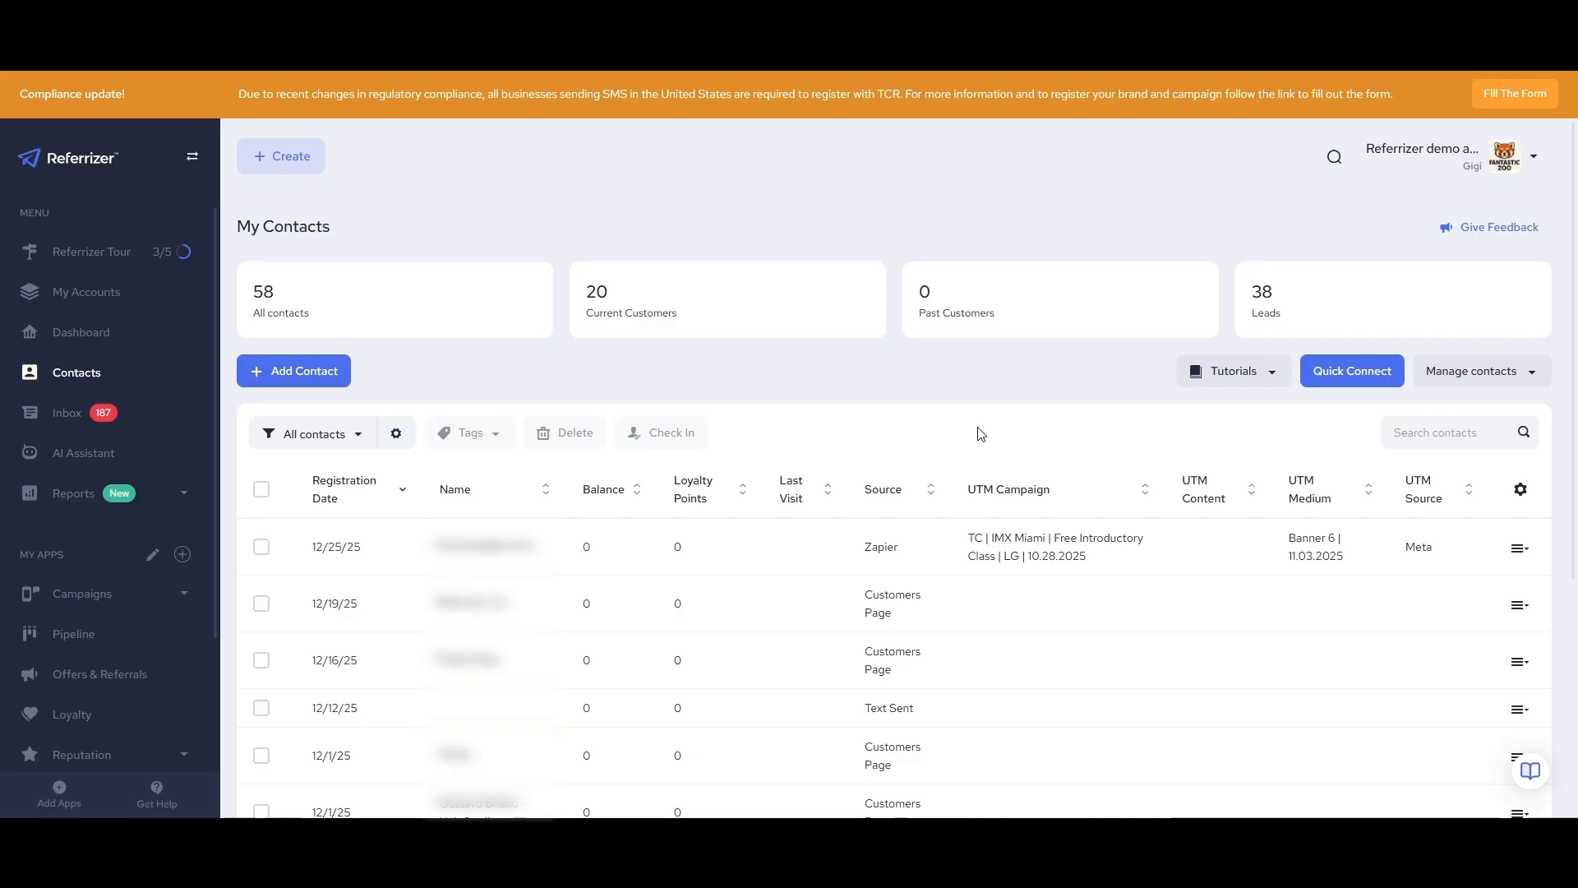
# Switch to Referrizer's My Contacts page and filter the contact list by Test Tag to check the contact sent by the Zap.
pyautogui.click(310, 434)
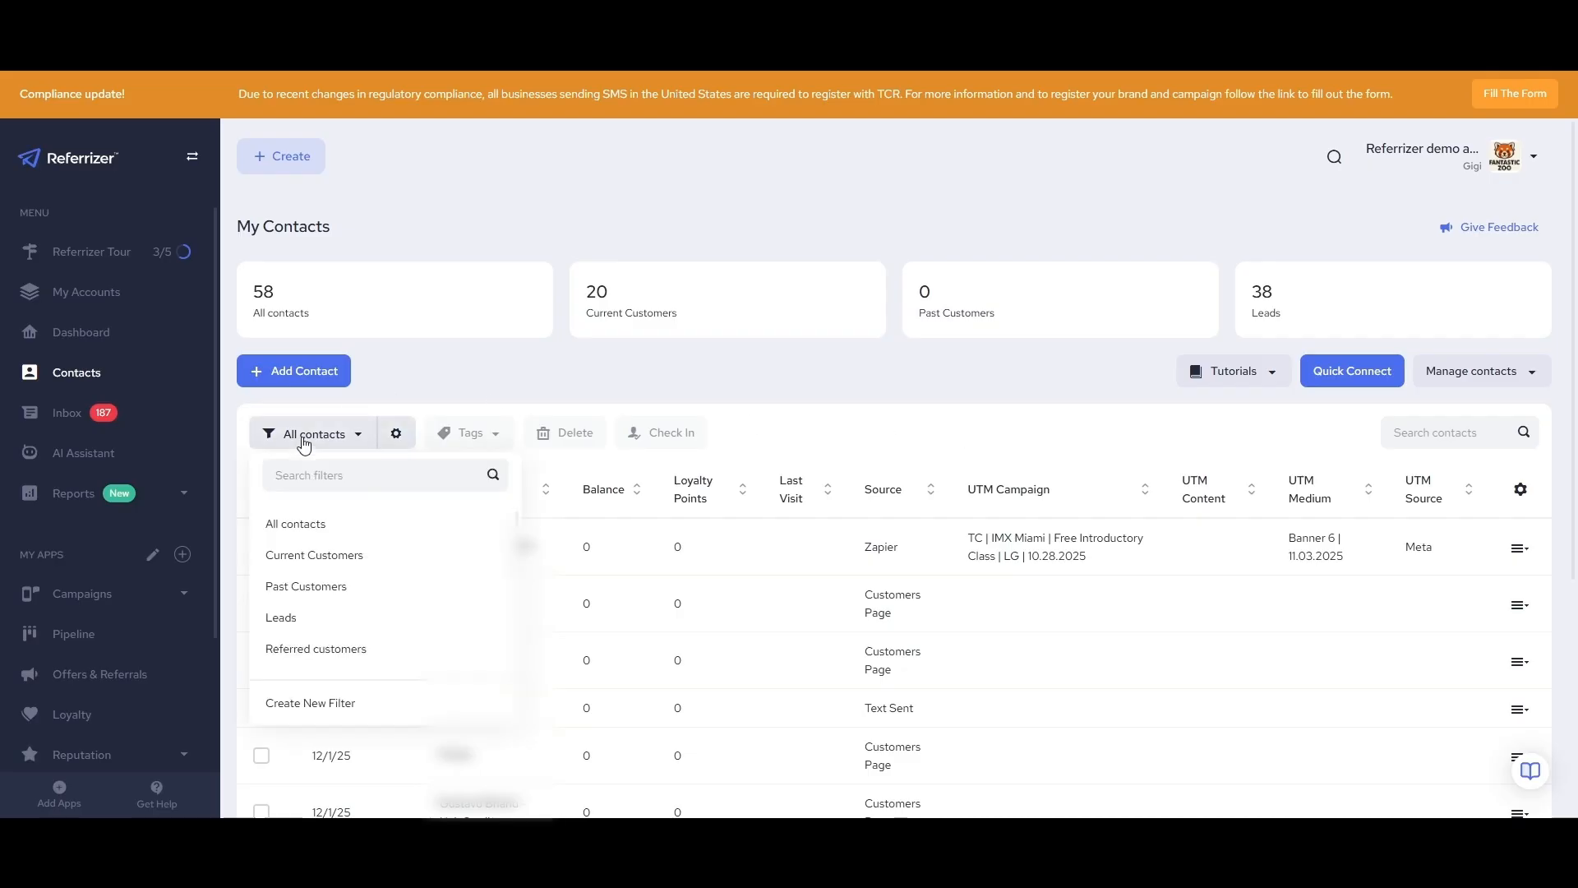
pyautogui.scroll(-3, 342, 518)
pyautogui.scroll(-3, 349, 520)
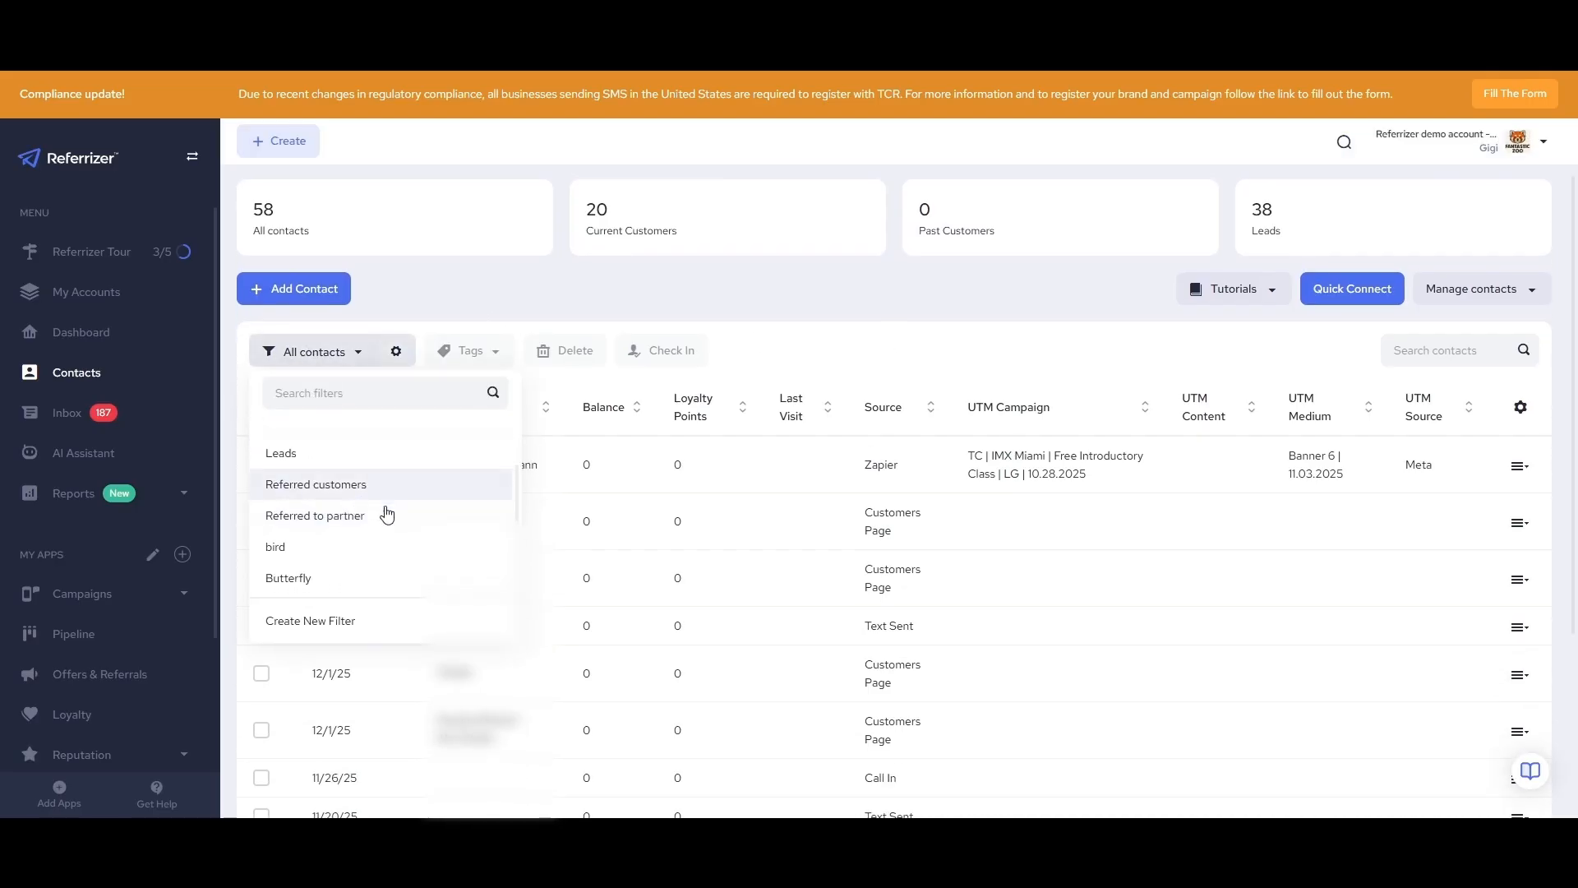
pyautogui.scroll(-1, 337, 551)
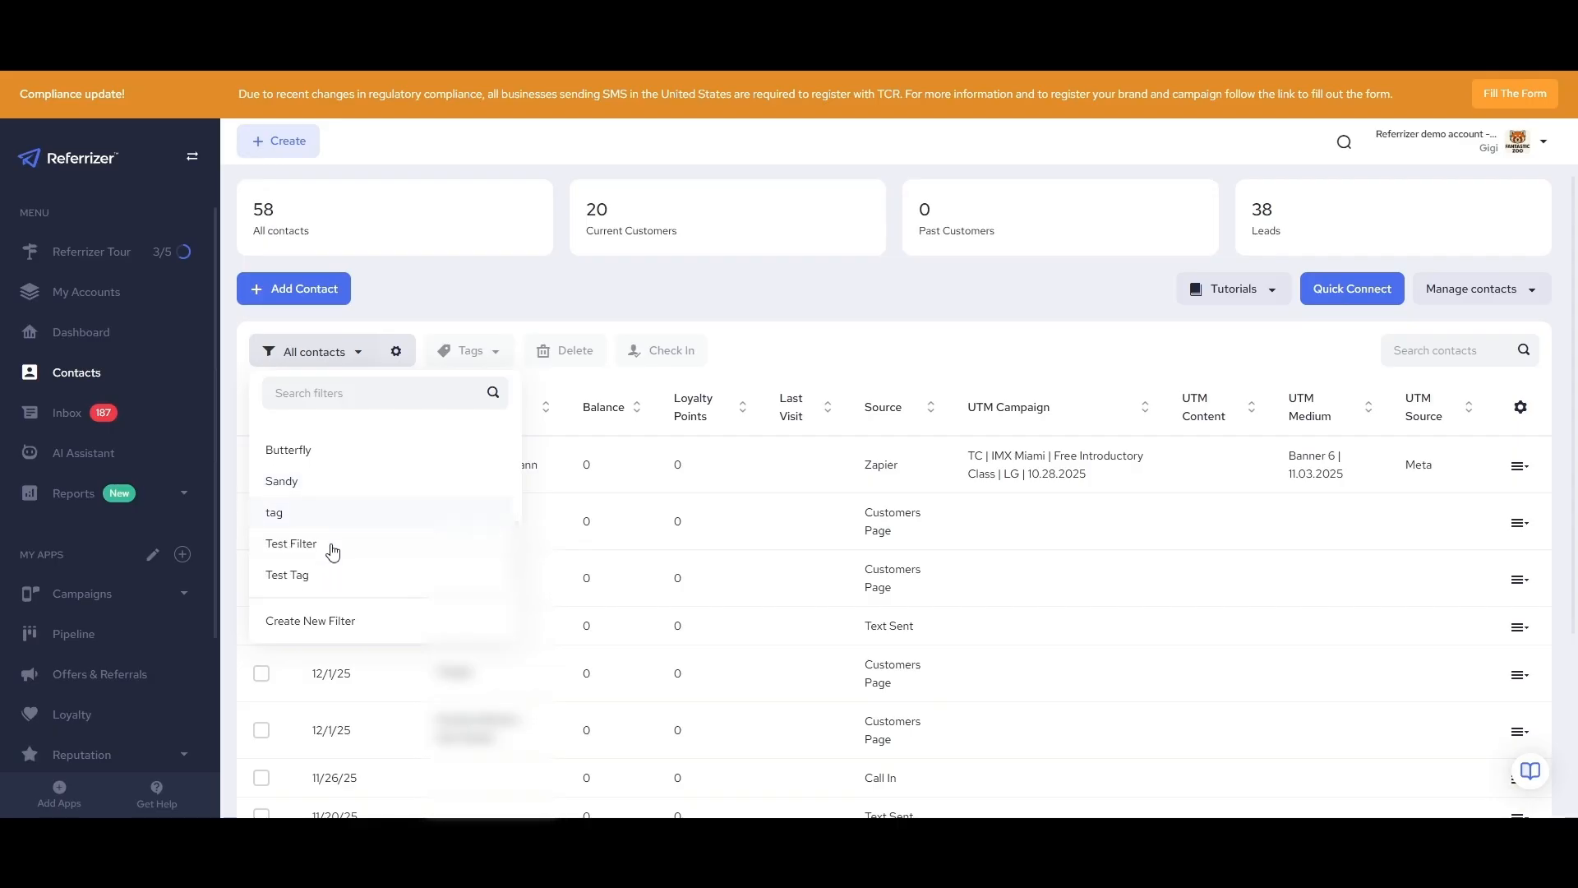
pyautogui.click(328, 570)
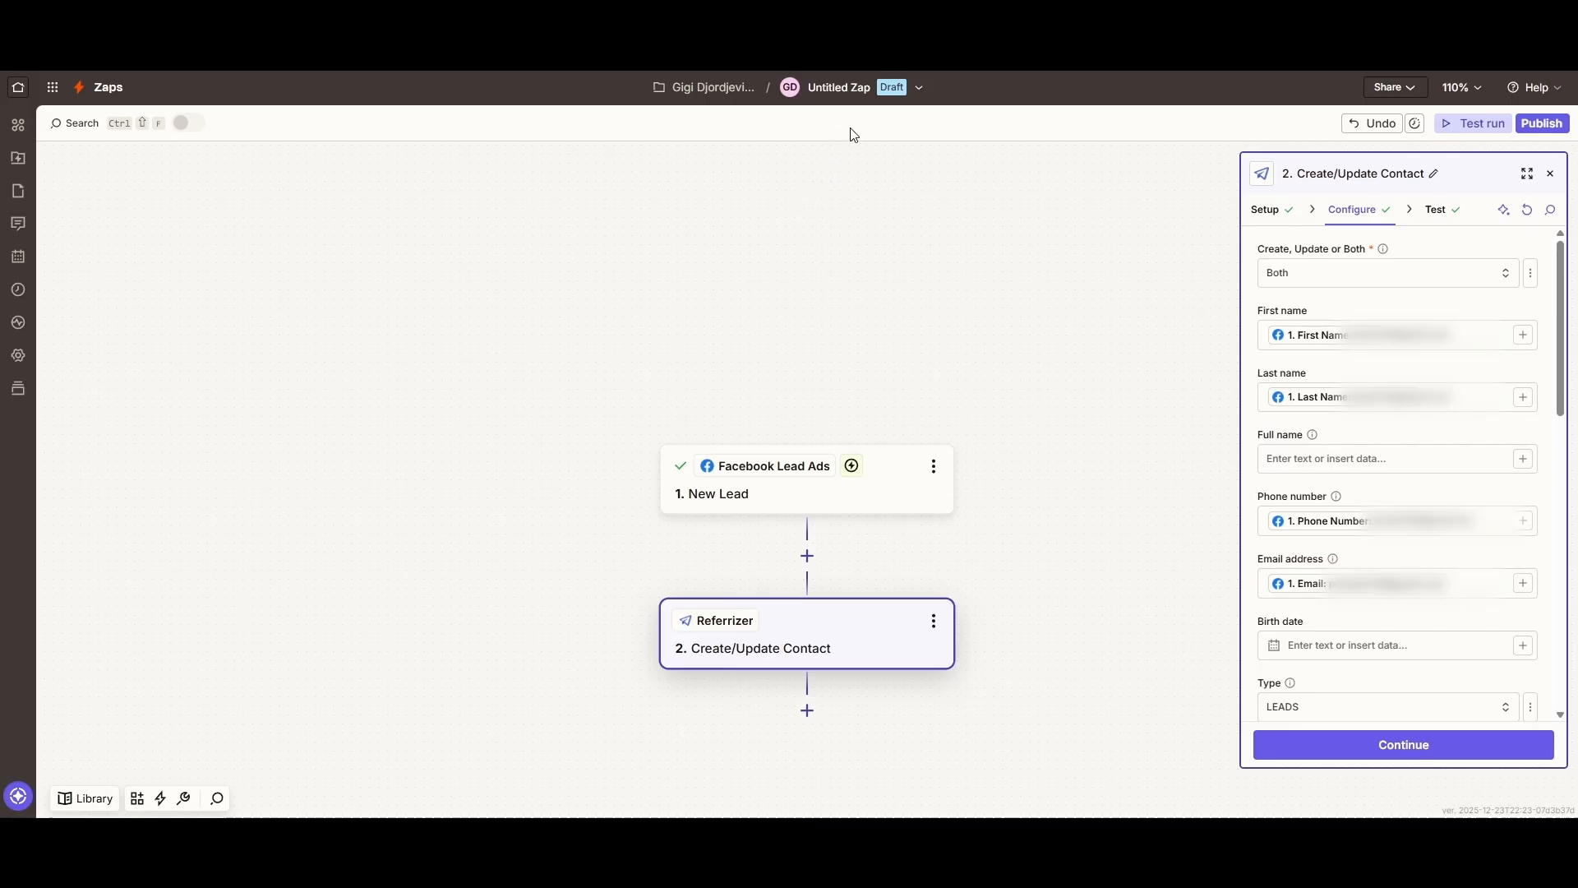
# Back in Zapier, rename the Zap to "Client Name - Campaign Name - Date".
pyautogui.click(865, 75)
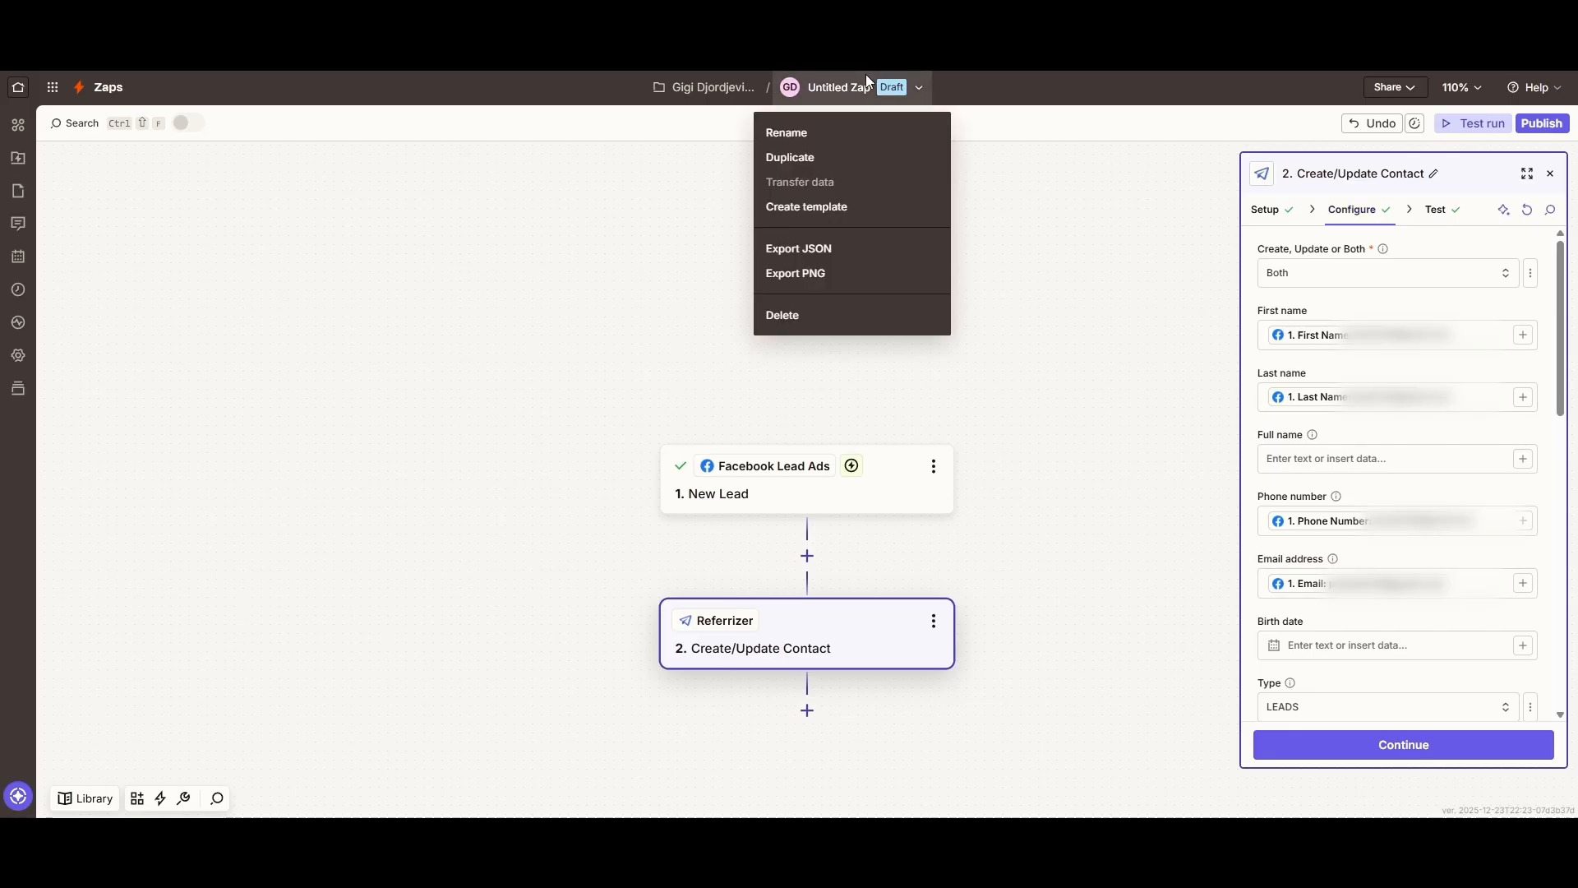
pyautogui.click(826, 134)
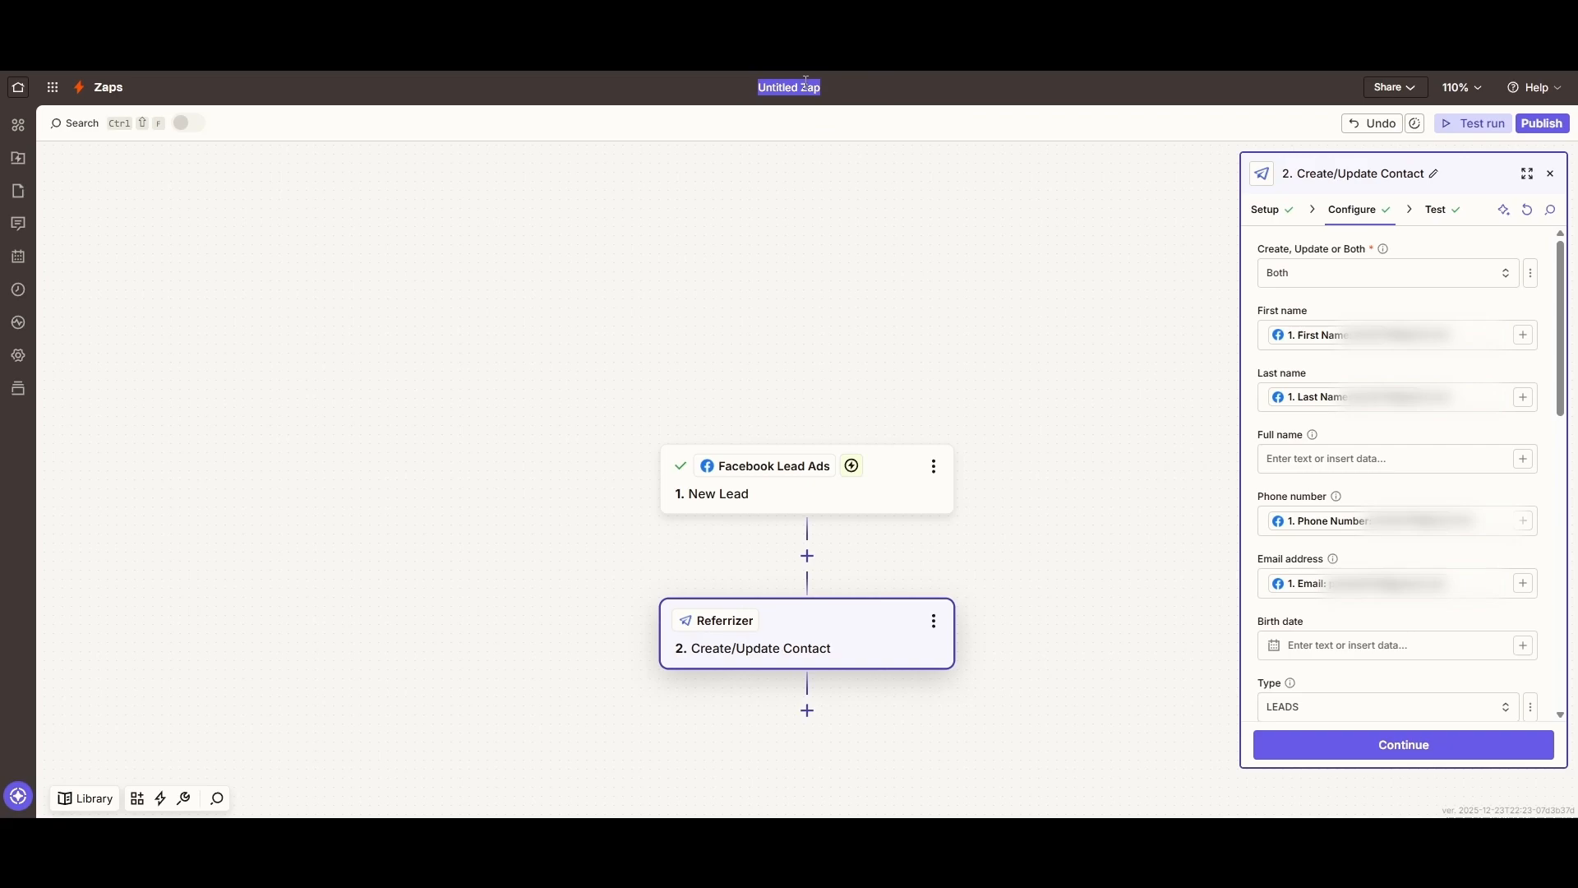
pyautogui.write('Client Name - Campaign Name - Date')
pyautogui.click(822, 173)
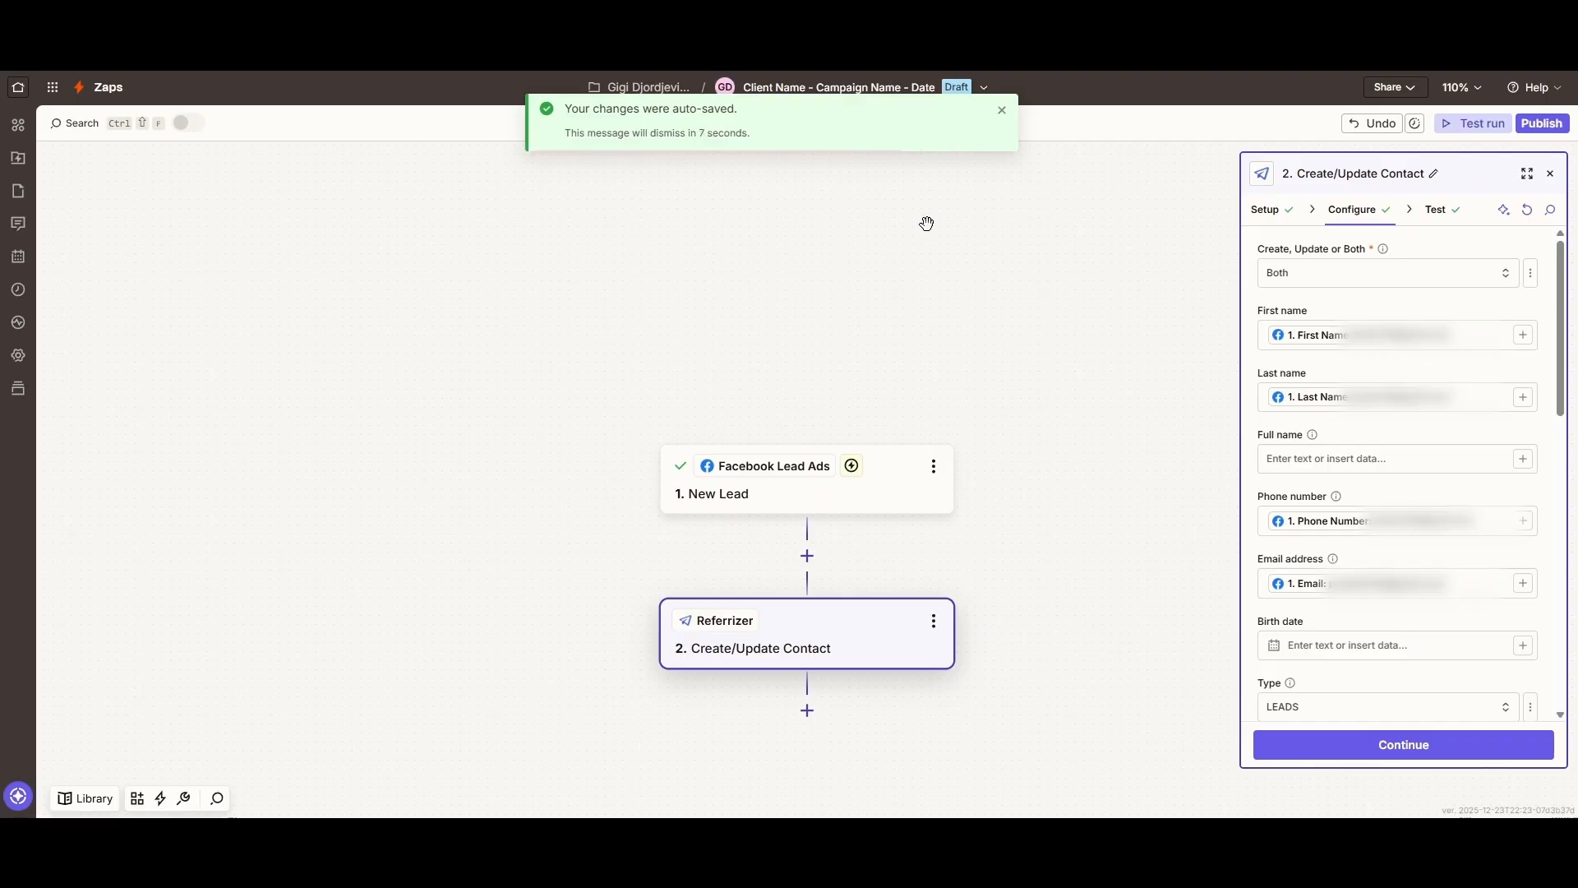
pyautogui.click(1445, 212)
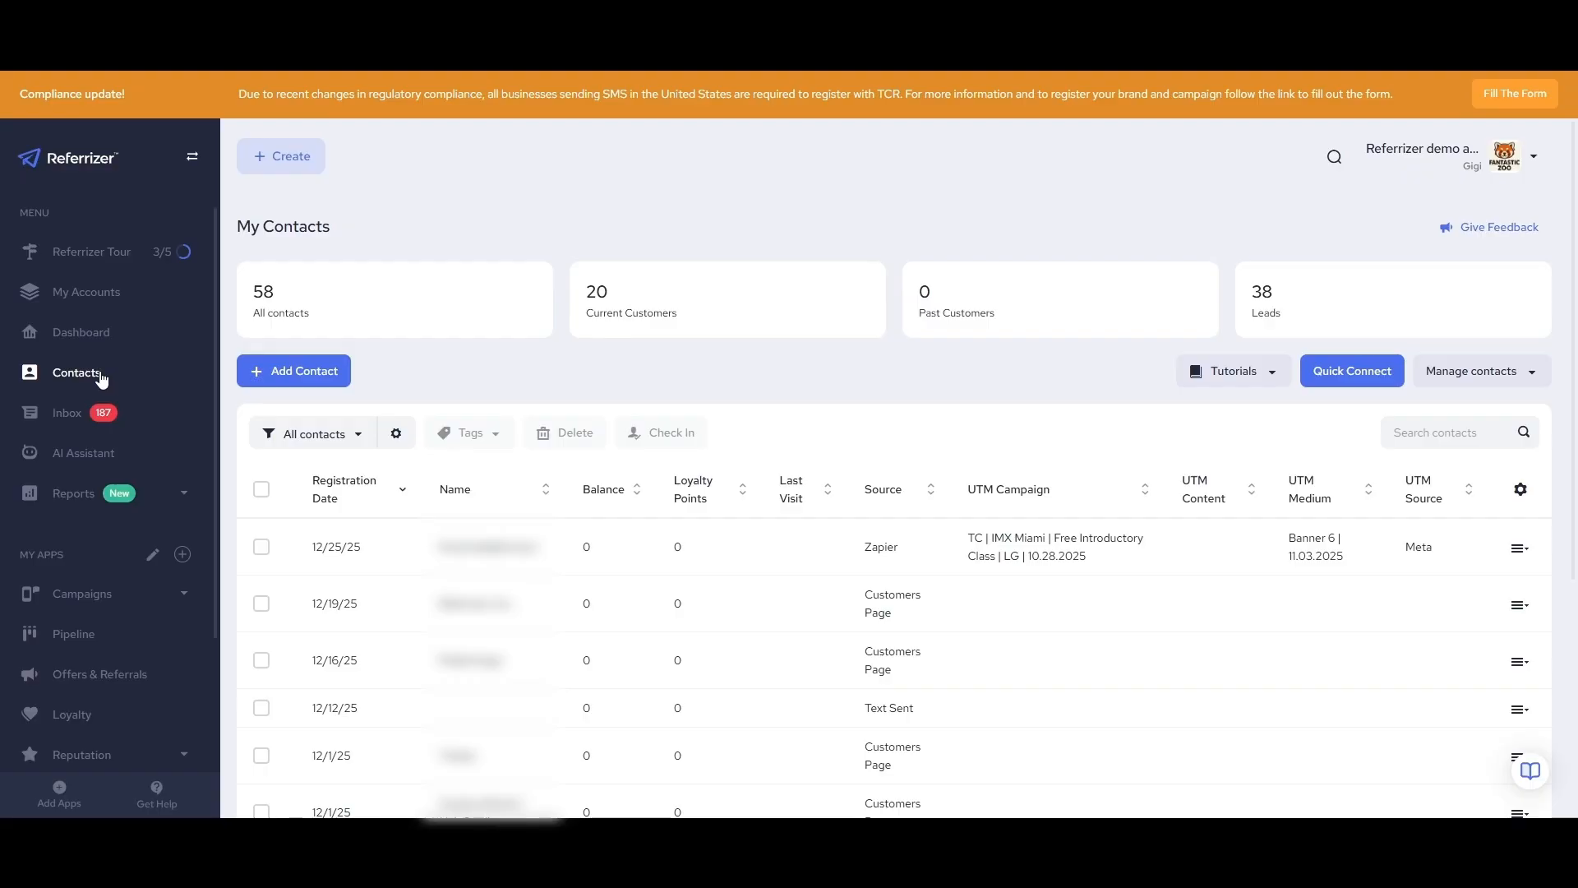
# In Referrizer's Quick Connect settings, enable Zapier as a lead source and place the cursor in its call message.
pyautogui.click(1367, 377)
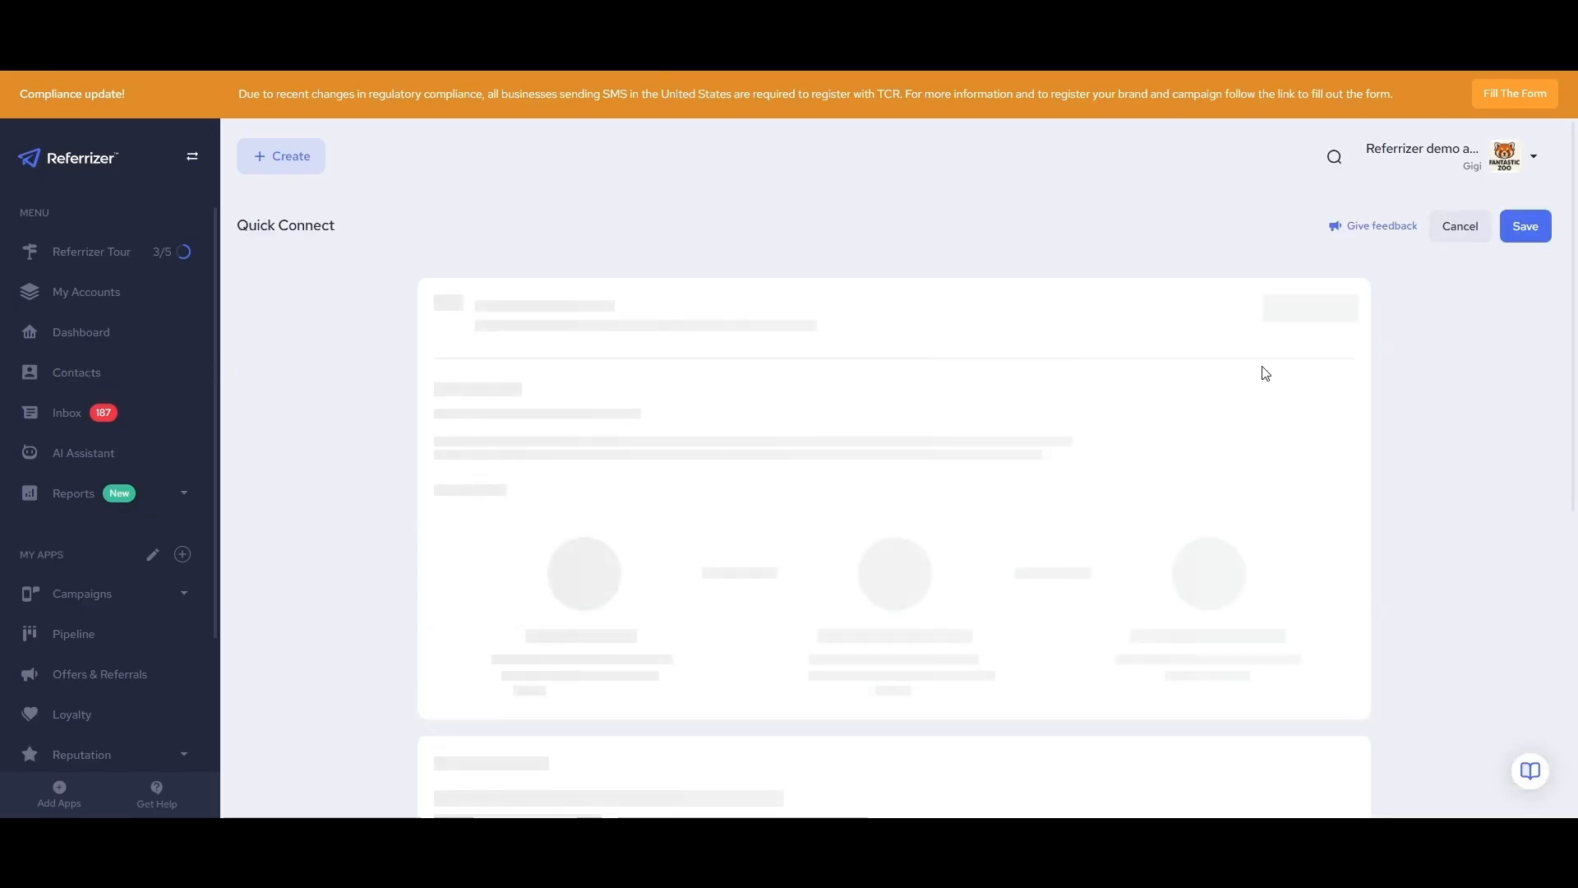
pyautogui.scroll(-7, 920, 379)
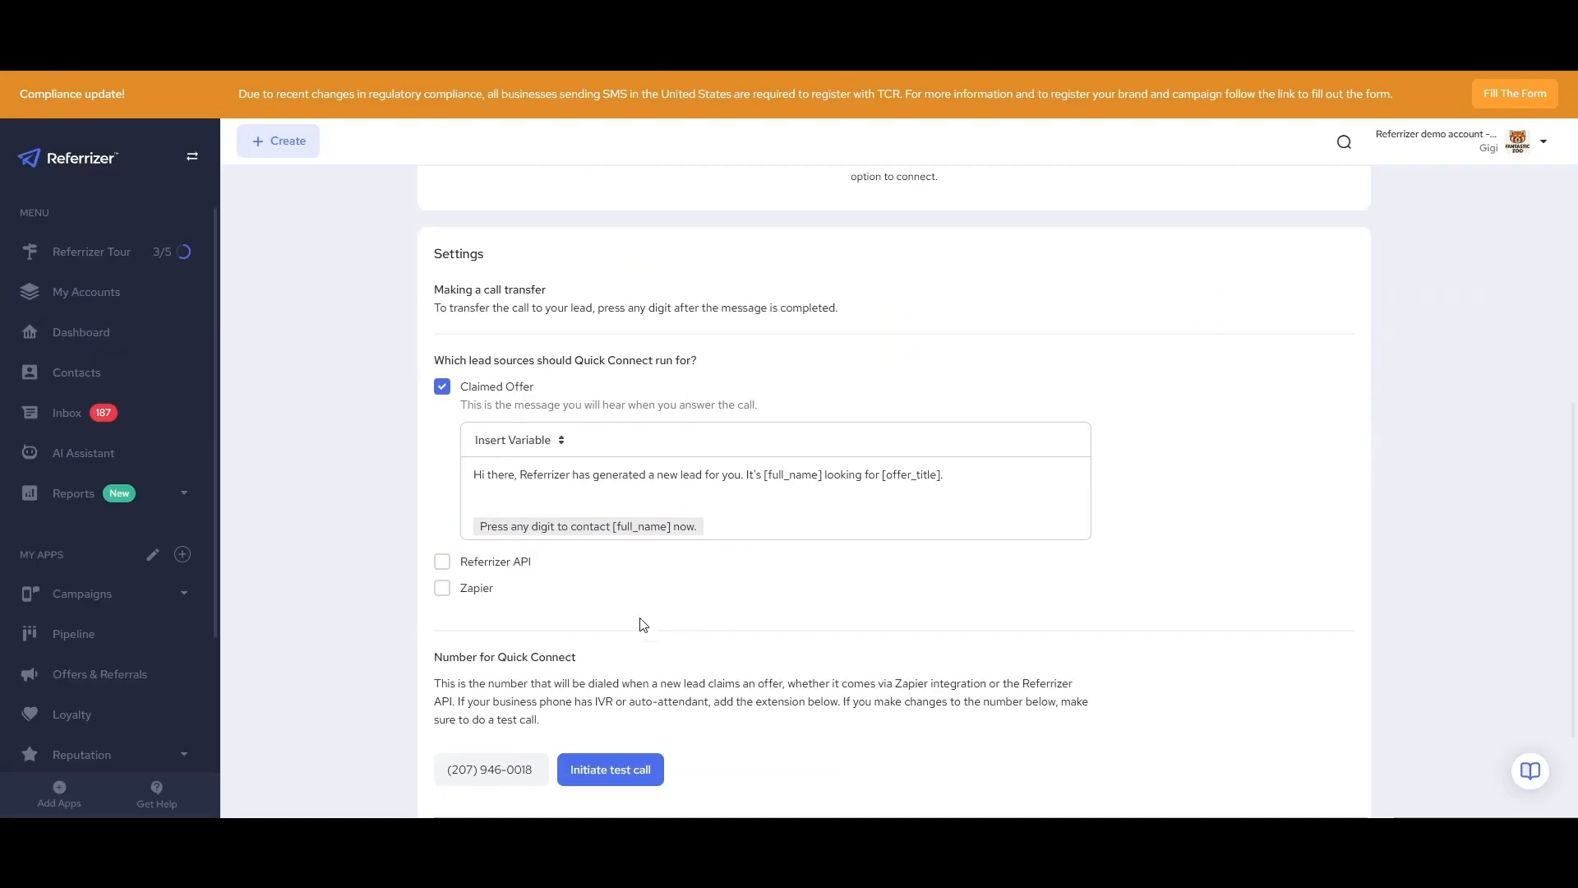
pyautogui.click(447, 591)
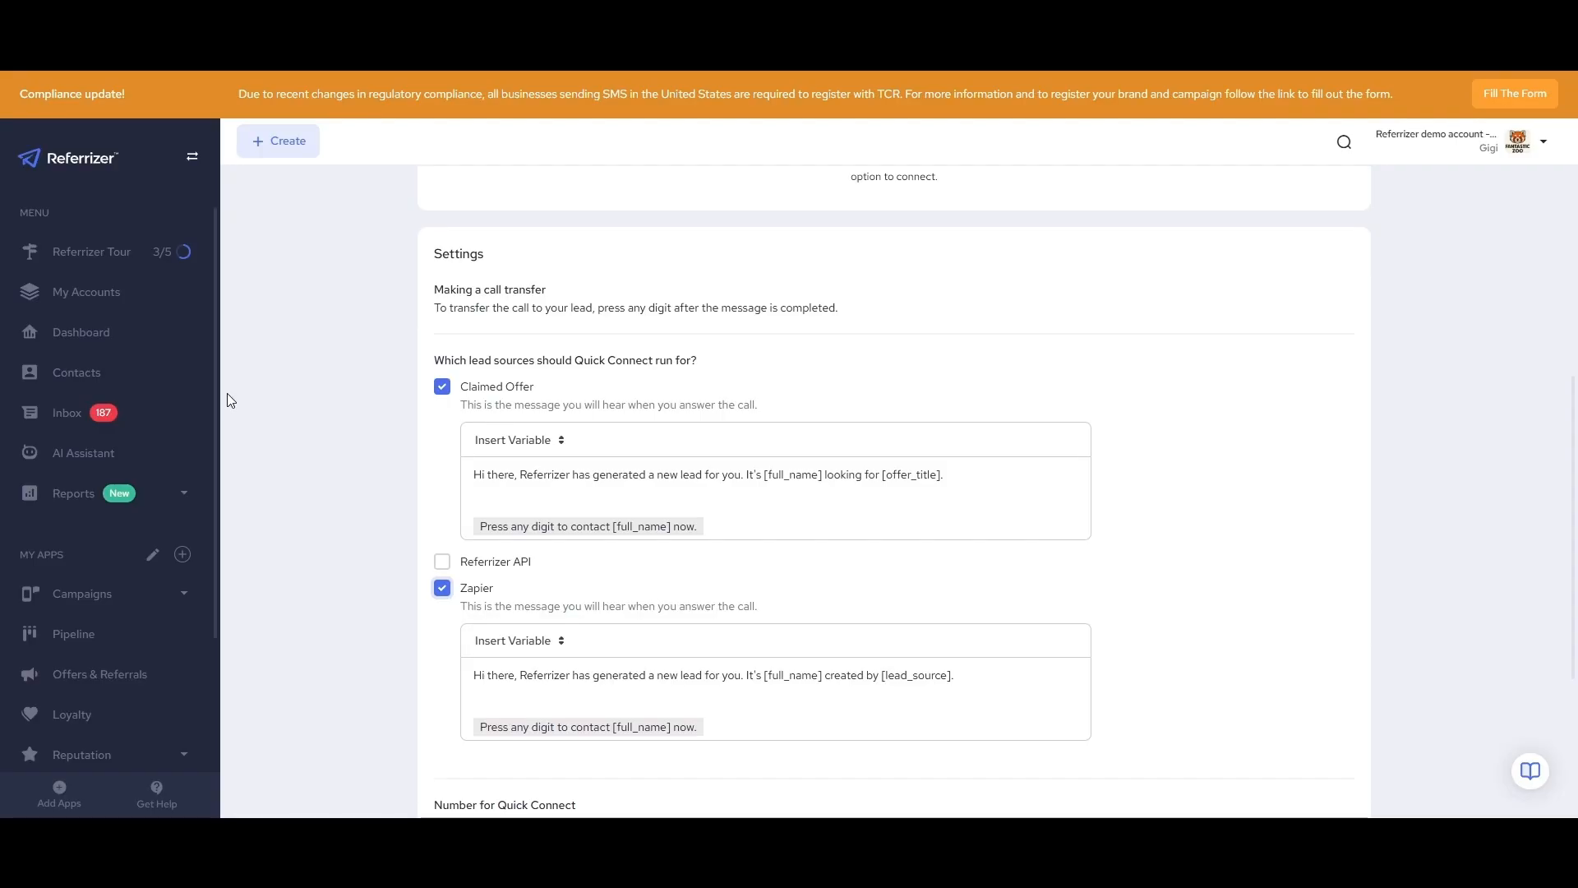
pyautogui.click(542, 694)
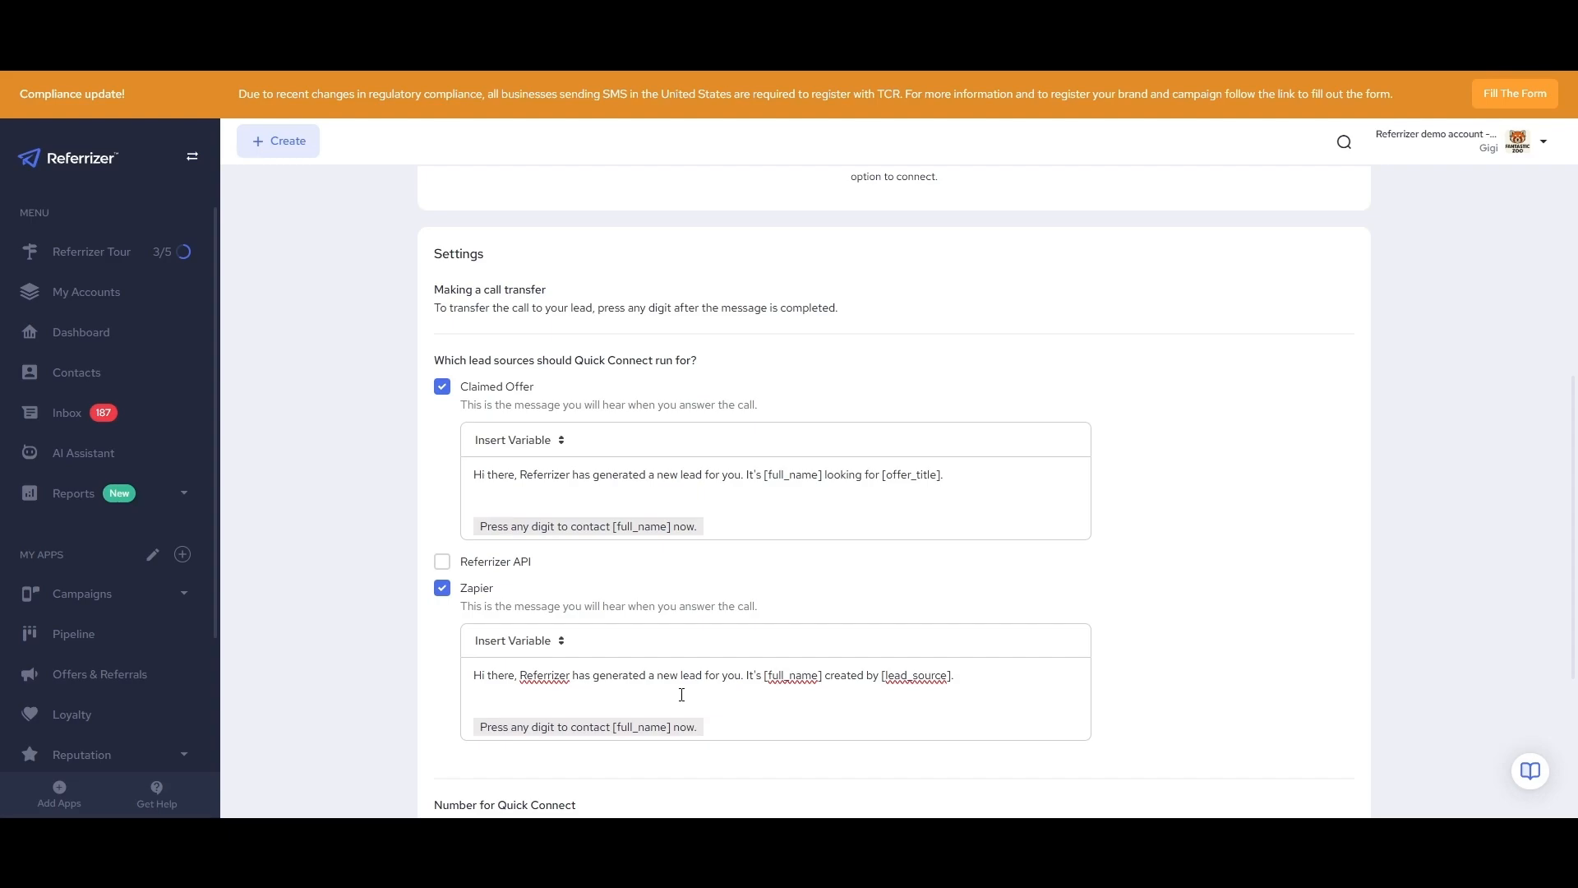
pyautogui.scroll(4, 681, 694)
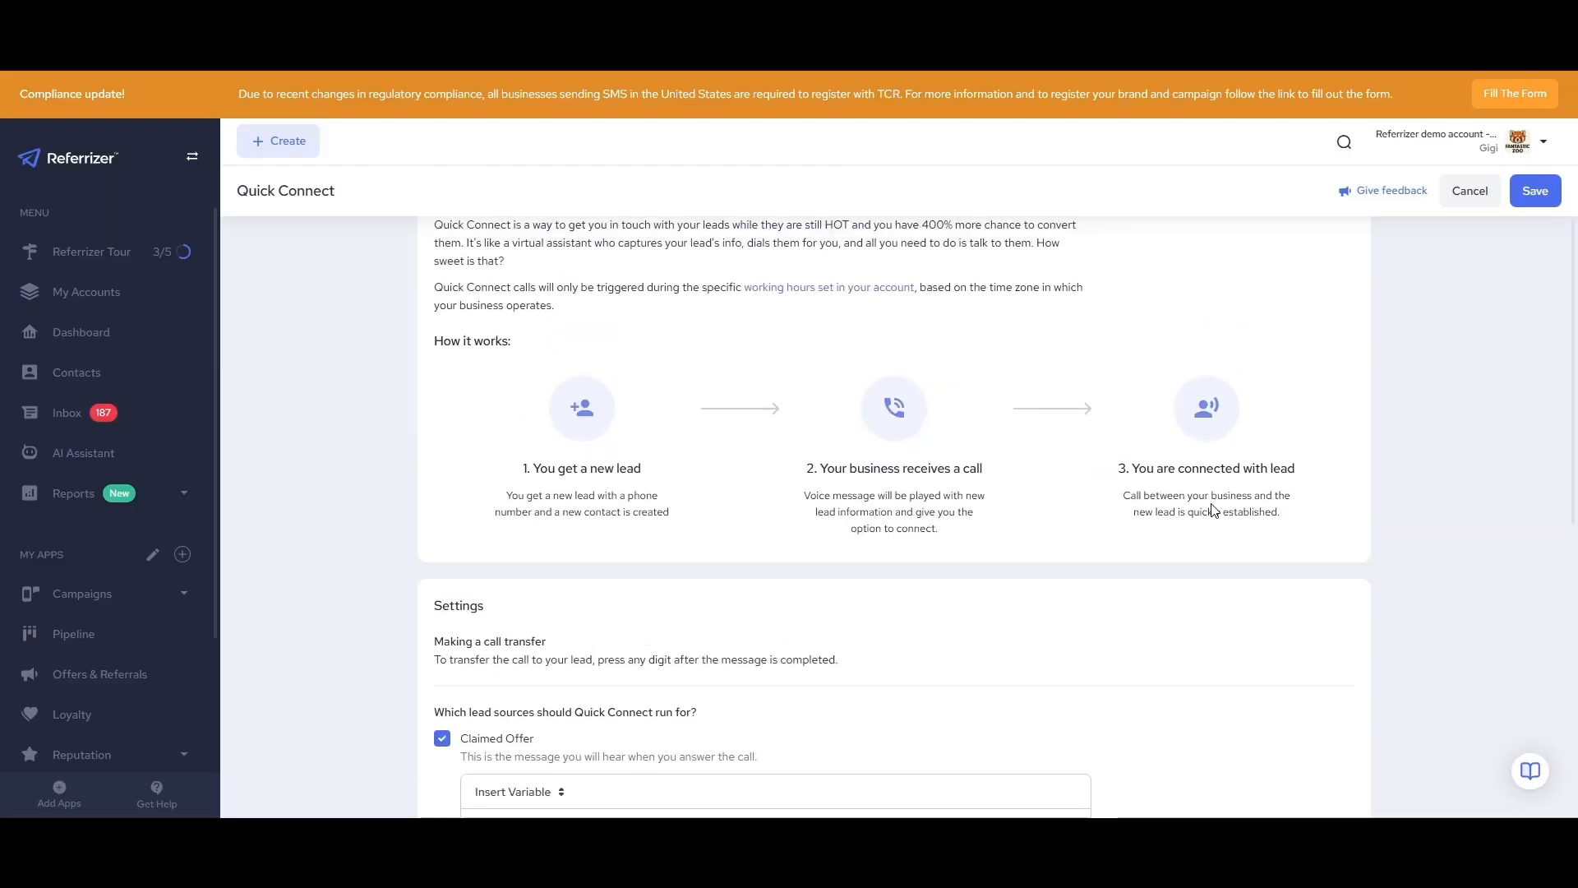